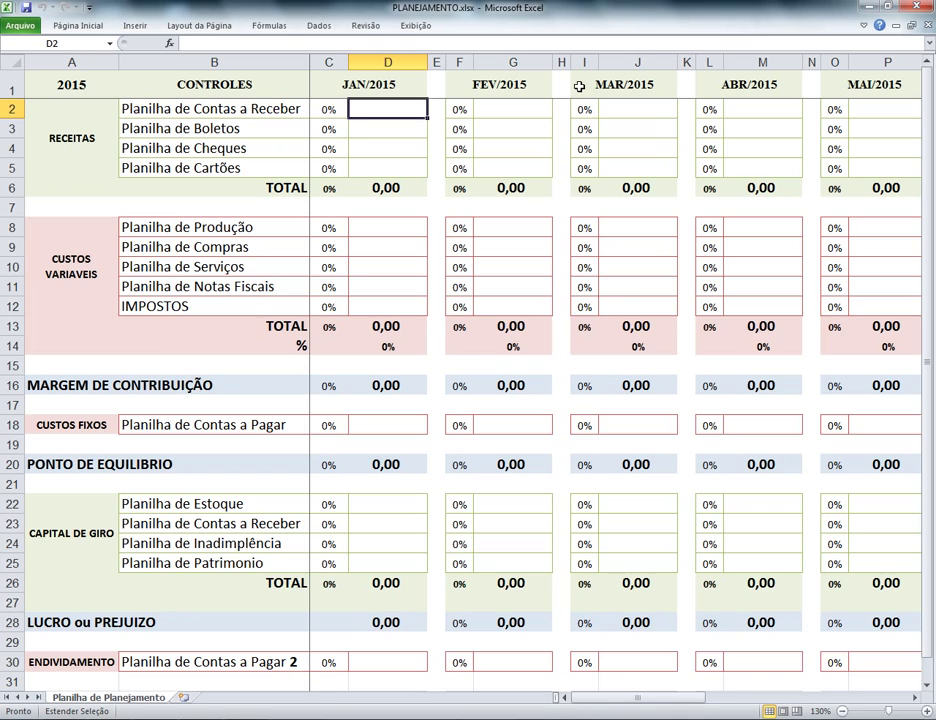
# Step: Enter 10000 as the JAN/2015 amount for Planilha de Contas a Receber under RECEITAS
pyautogui.write('100')
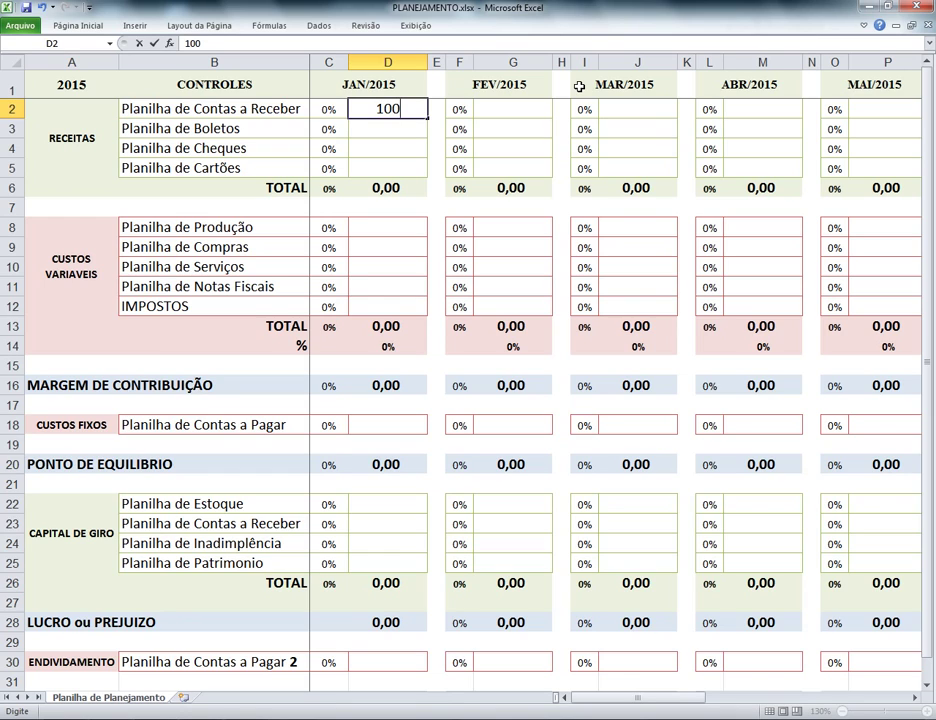
pyautogui.write('0')
pyautogui.press('Return')
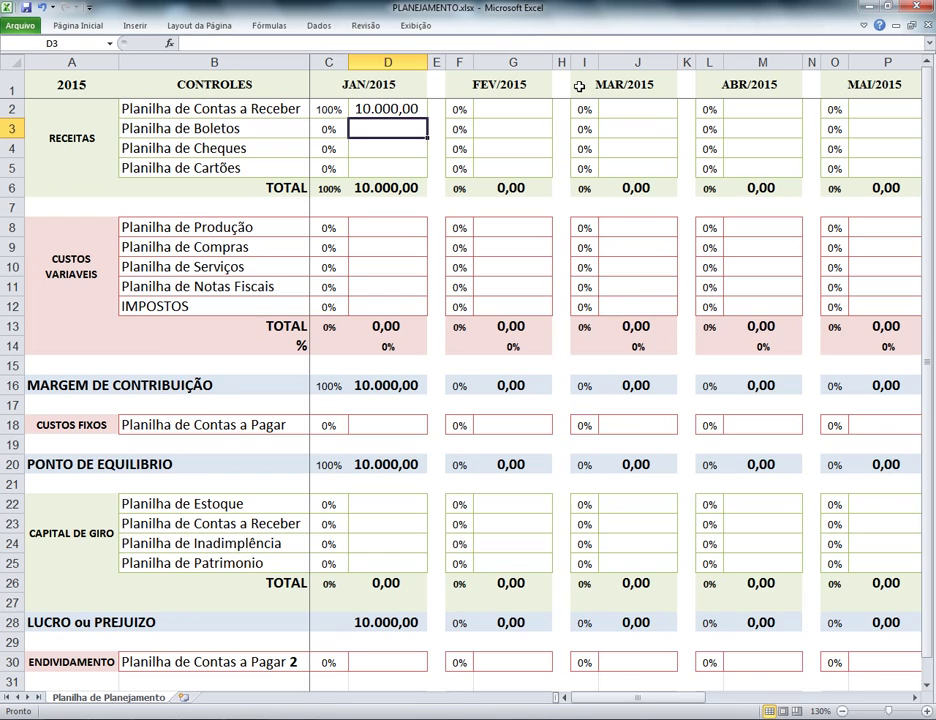
pyautogui.press('Up')
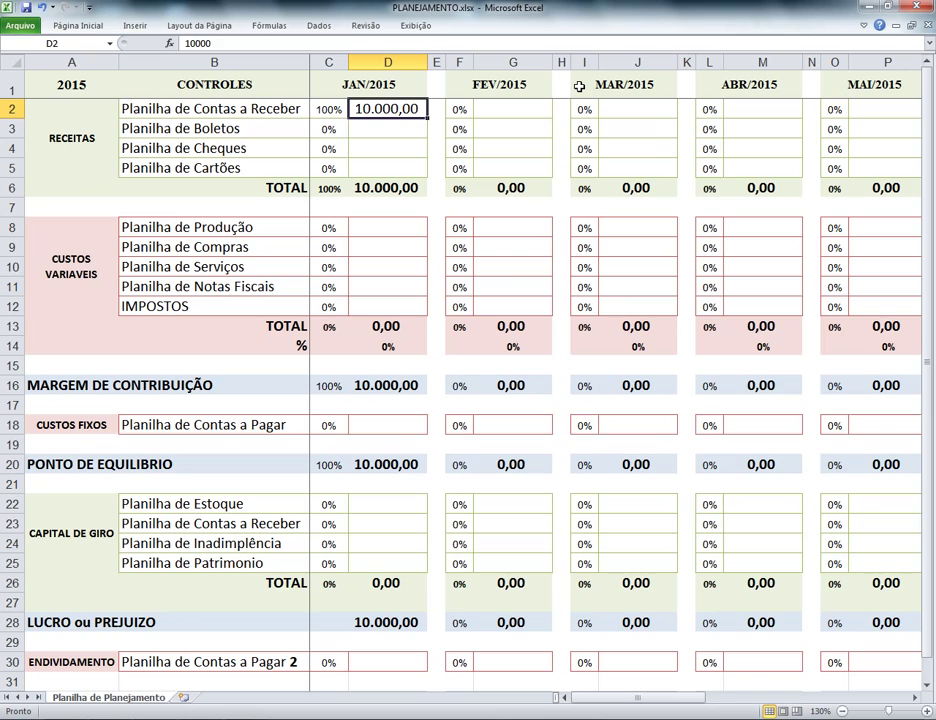
pyautogui.press('Return')
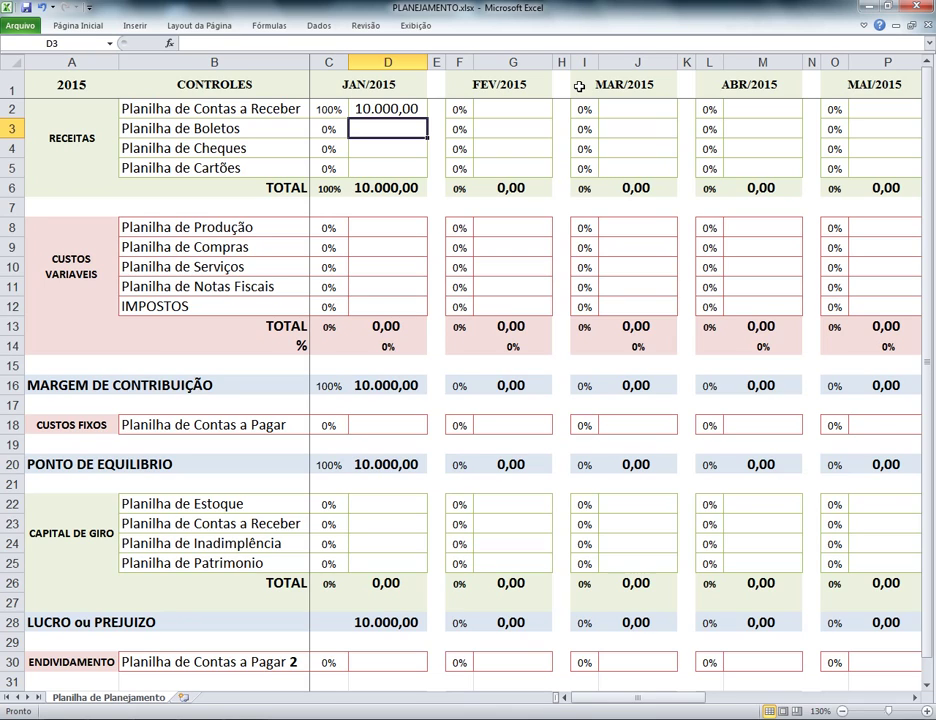
# Step: Enter the JAN/2015 revenue amounts 2.000 for Planilha de Boletos and 5000 for Planilha de Cheques
pyautogui.press('Left')
pyautogui.press('Left')
pyautogui.press('Right')
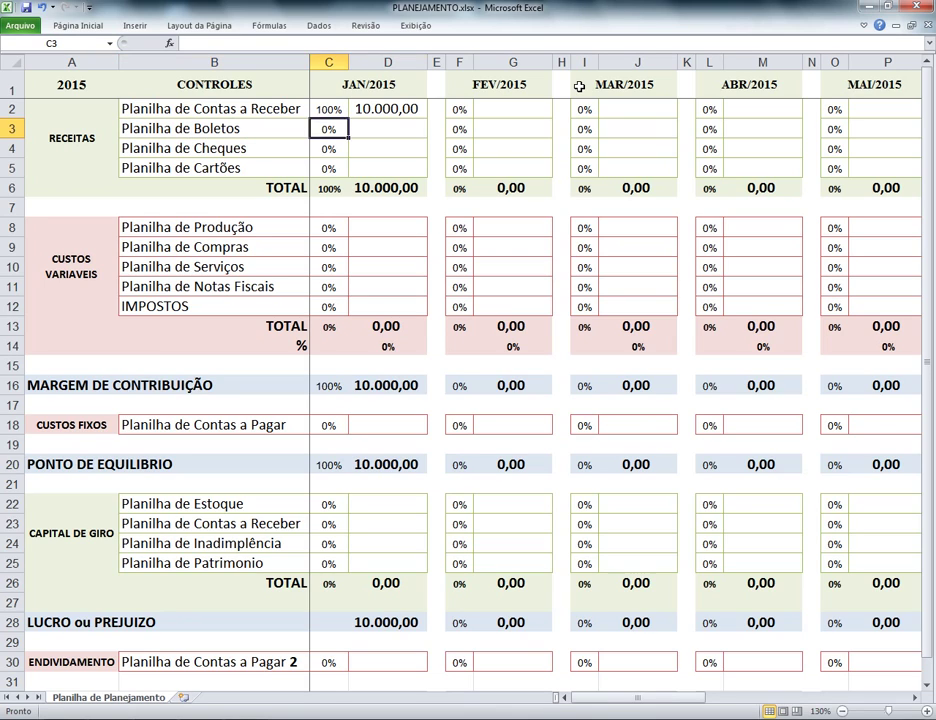
pyautogui.press('Right')
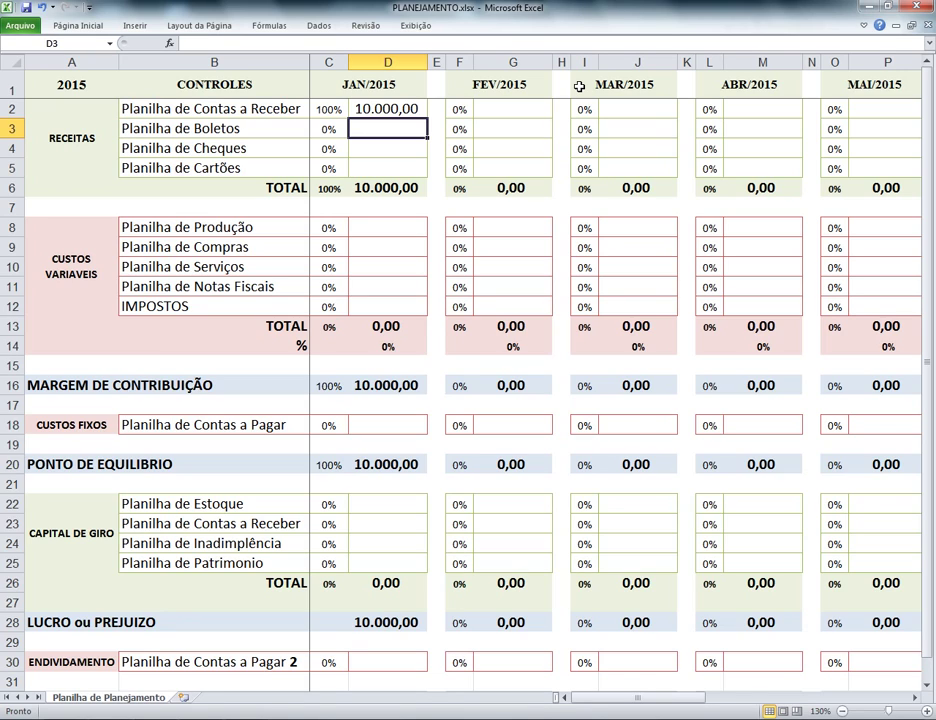
pyautogui.press('Up')
pyautogui.press('Down')
pyautogui.press('Left')
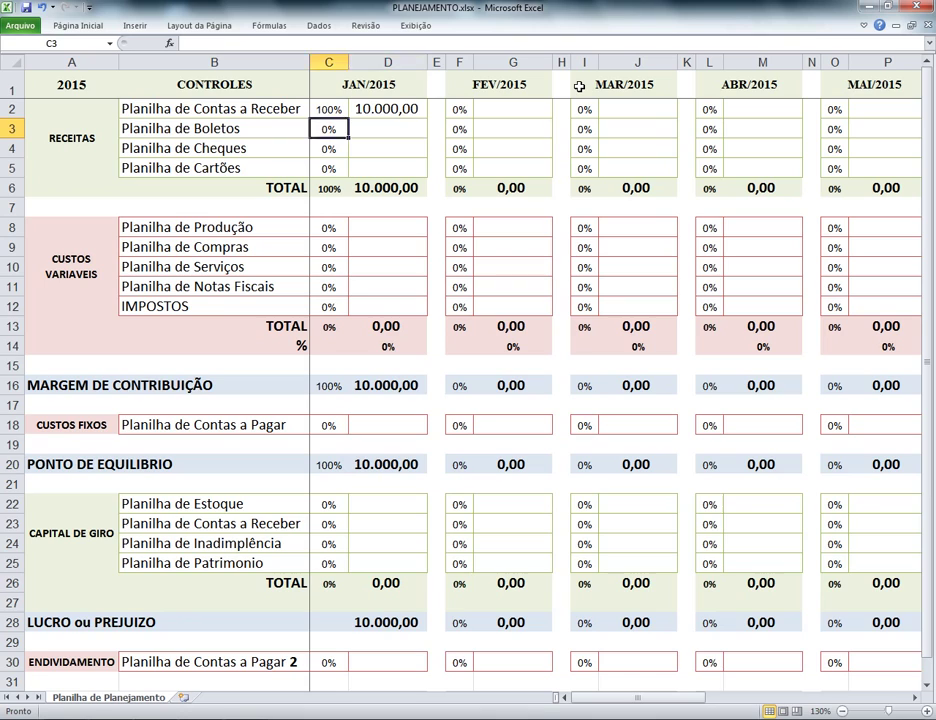
pyautogui.press('Right')
pyautogui.write('2')
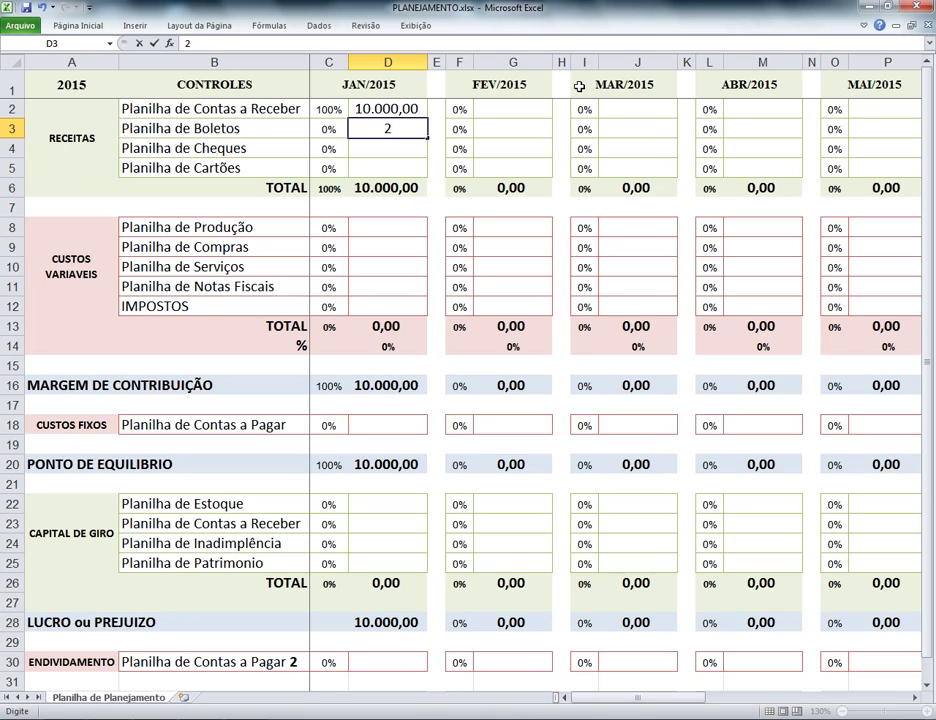
pyautogui.write('.000')
pyautogui.press('Return')
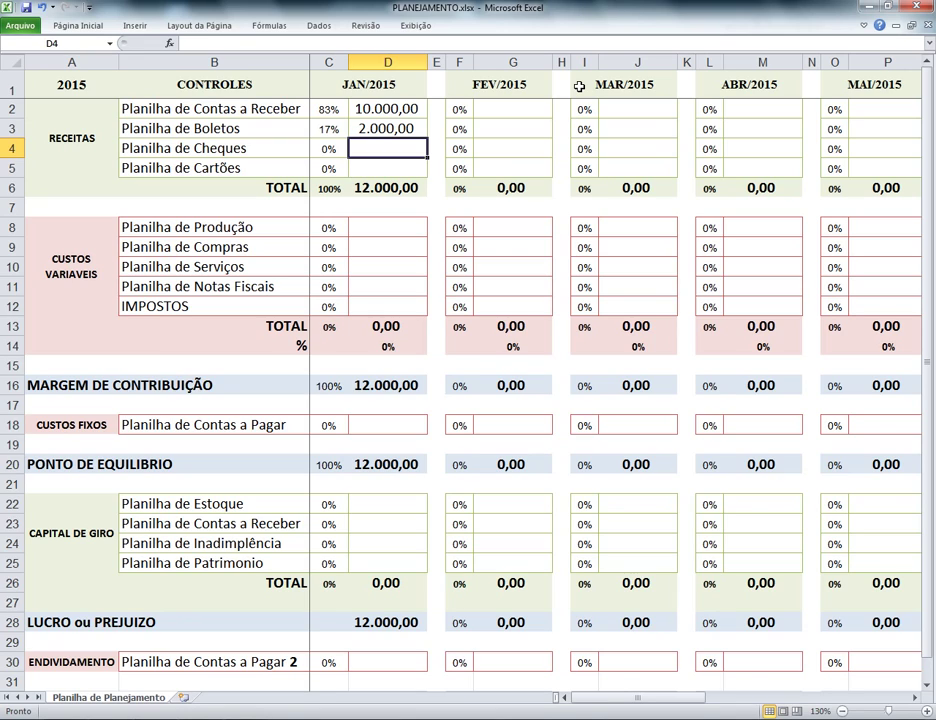
pyautogui.write('5000')
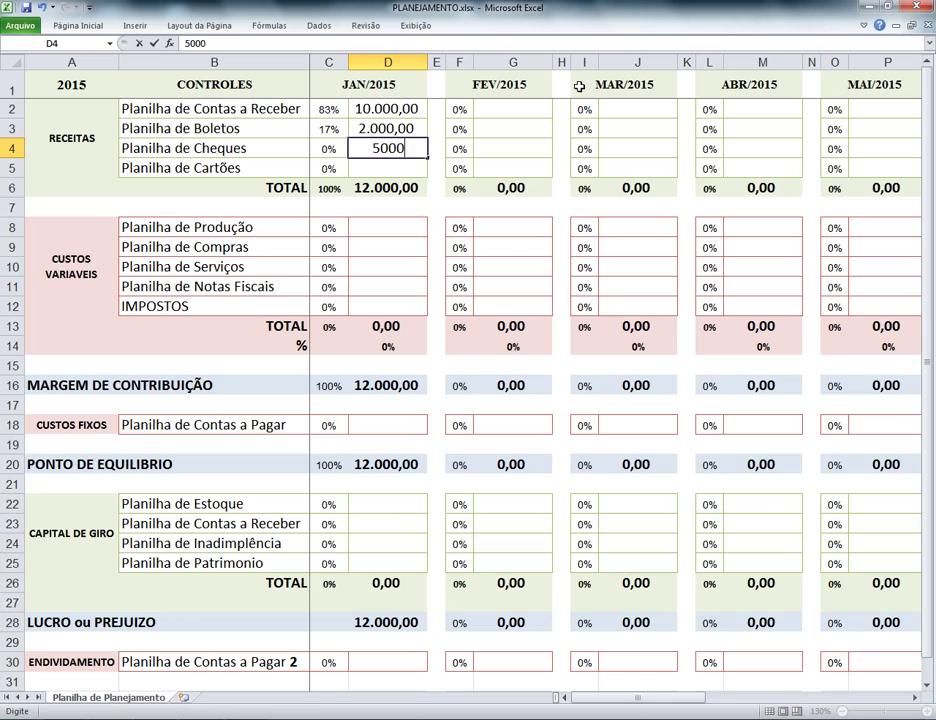
pyautogui.press('Return')
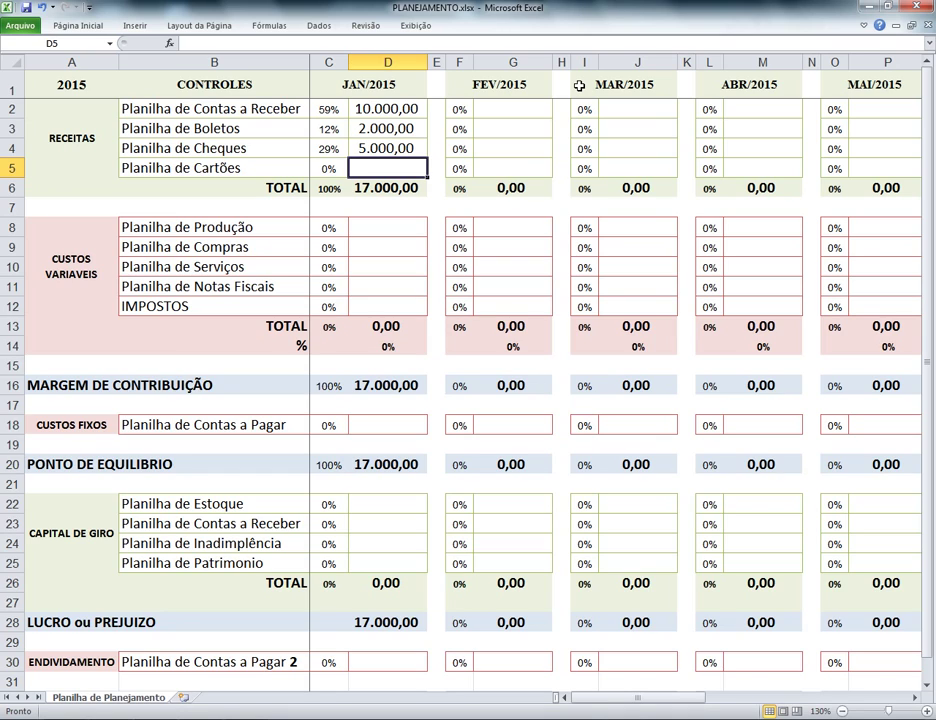
# Step: Enter 1000 as the JAN/2015 amount for Planilha de Cartões under RECEITAS
pyautogui.press('Left')
pyautogui.press('Left')
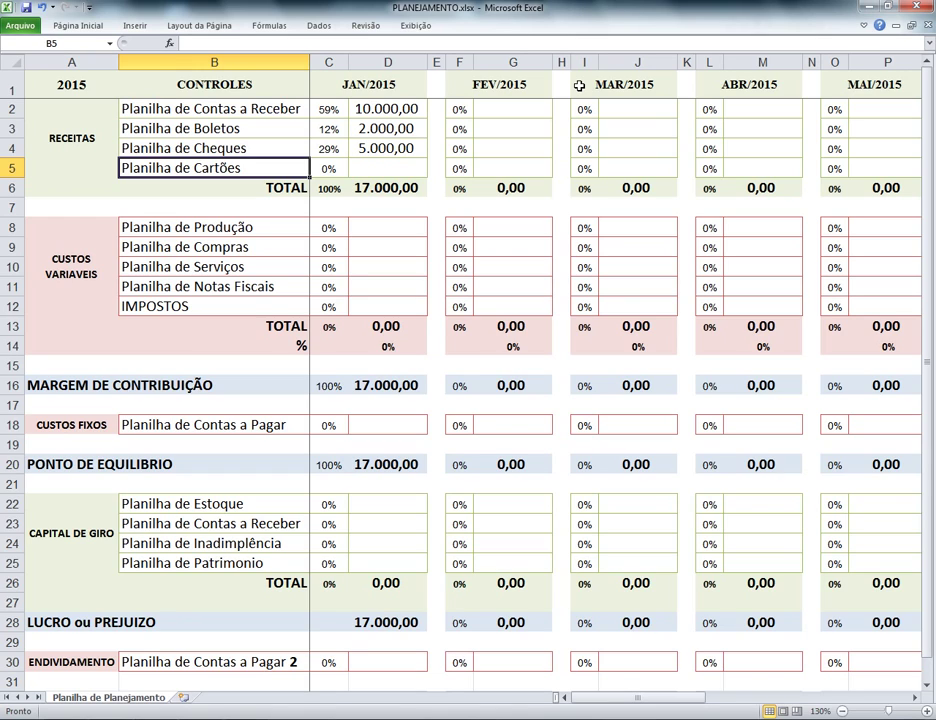
pyautogui.press('Right')
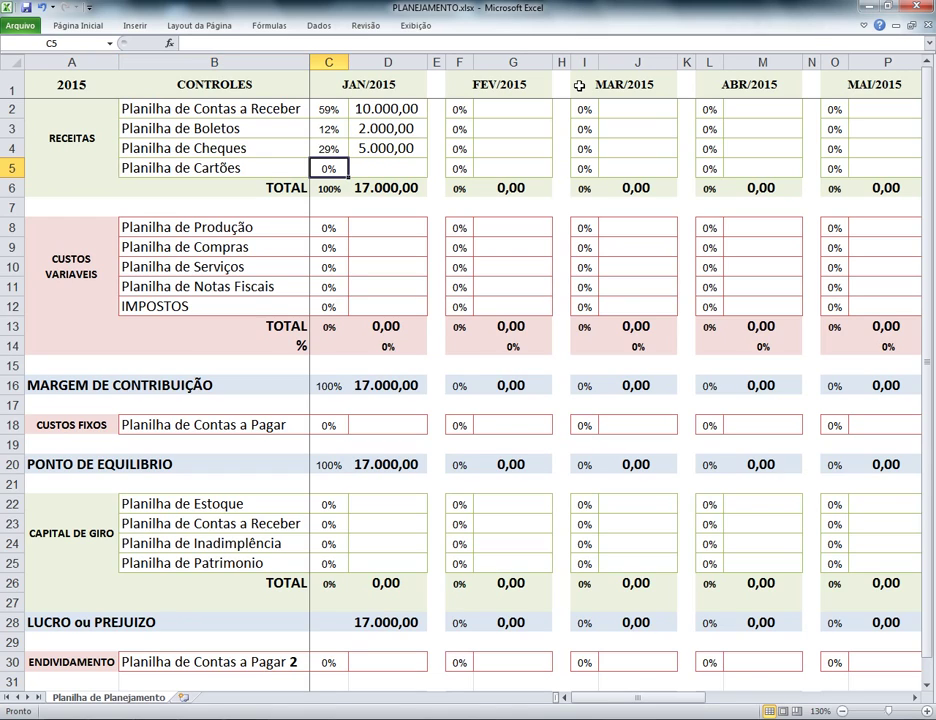
pyautogui.press('Left')
pyautogui.press('Right')
pyautogui.press('Right')
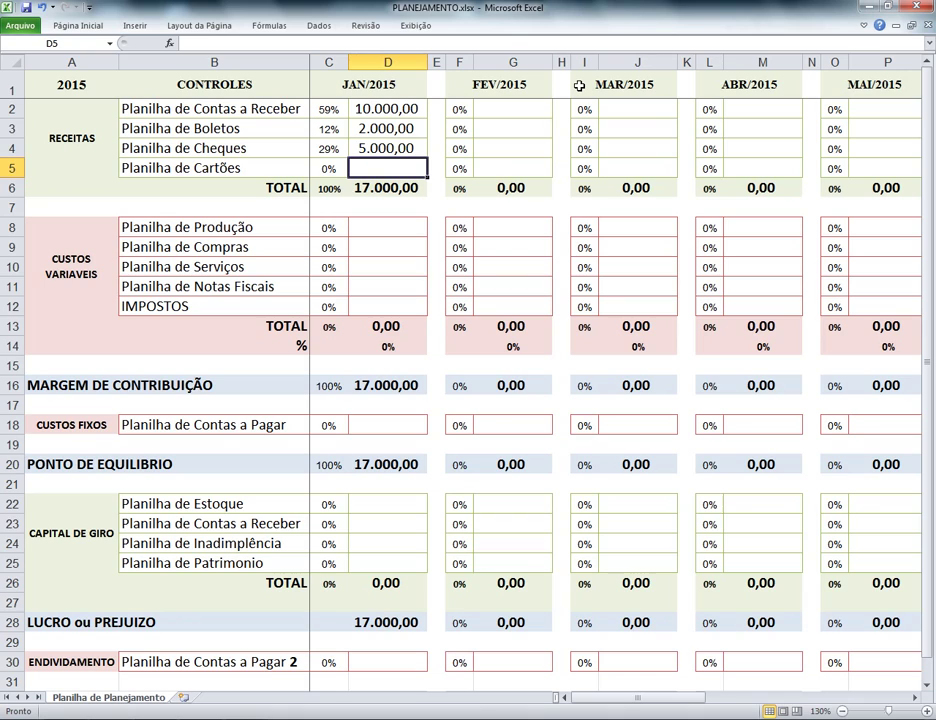
pyautogui.press('Up')
pyautogui.press('Up')
pyautogui.press('Up')
pyautogui.press('Down')
pyautogui.press('Down')
pyautogui.press('Down')
pyautogui.write('1000')
pyautogui.press('Return')
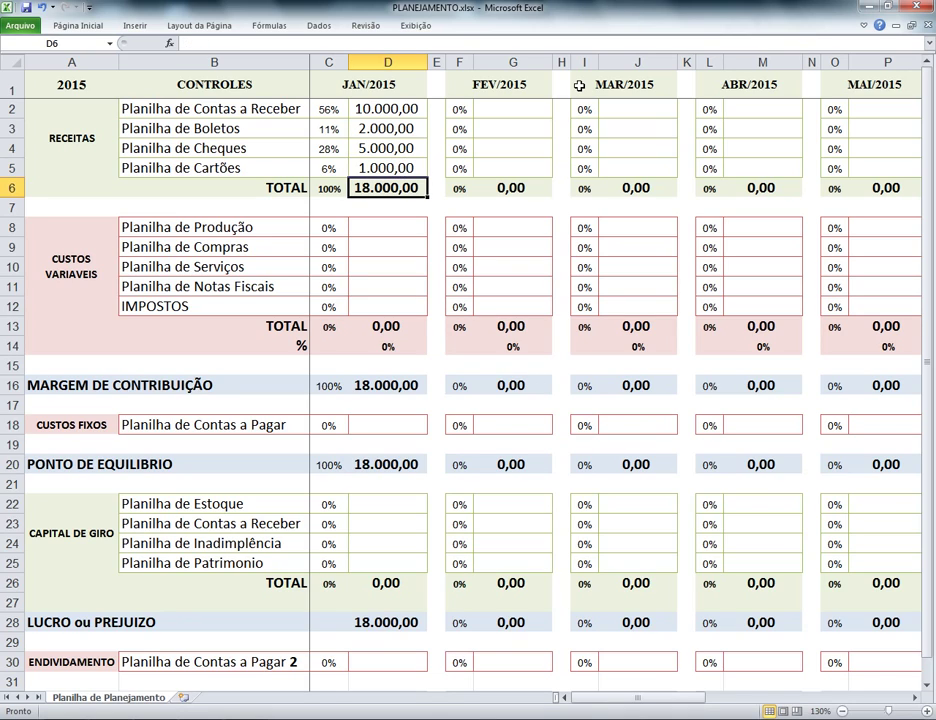
# Step: Review the JAN/2015 revenue entries in rows 2 to 5, their percentage shares and the RECEITAS total
pyautogui.press('Left')
pyautogui.press('Left')
pyautogui.press('Left')
pyautogui.press('Right')
pyautogui.press('Right')
pyautogui.press('Right')
pyautogui.press('Up')
pyautogui.press('Up')
pyautogui.press('Down')
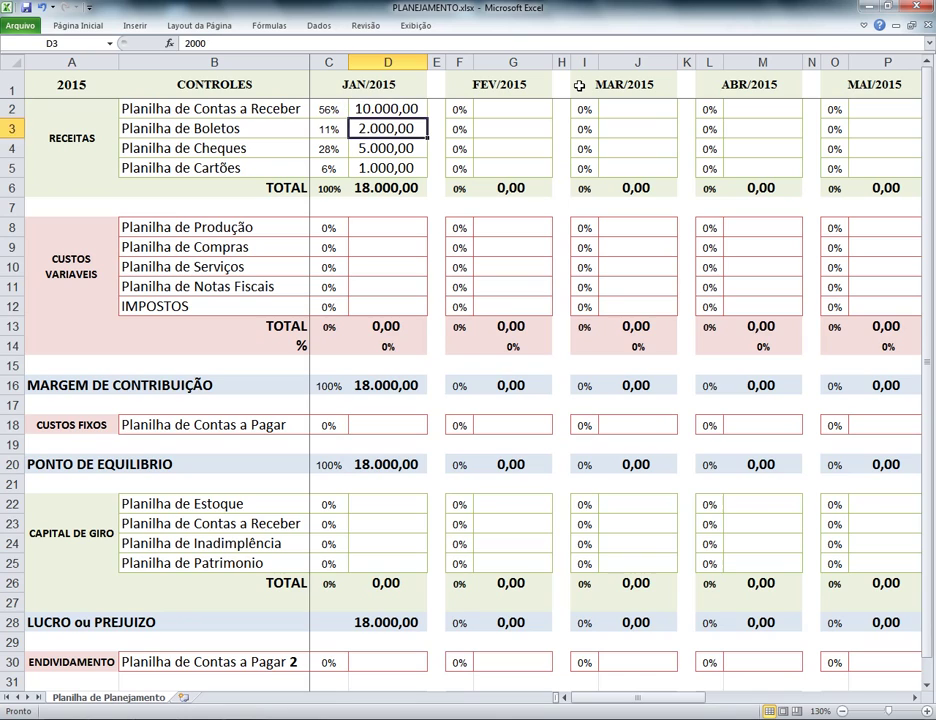
pyautogui.press('Up')
pyautogui.press('Left')
pyautogui.press('Left')
pyautogui.press('Right')
pyautogui.press('Right')
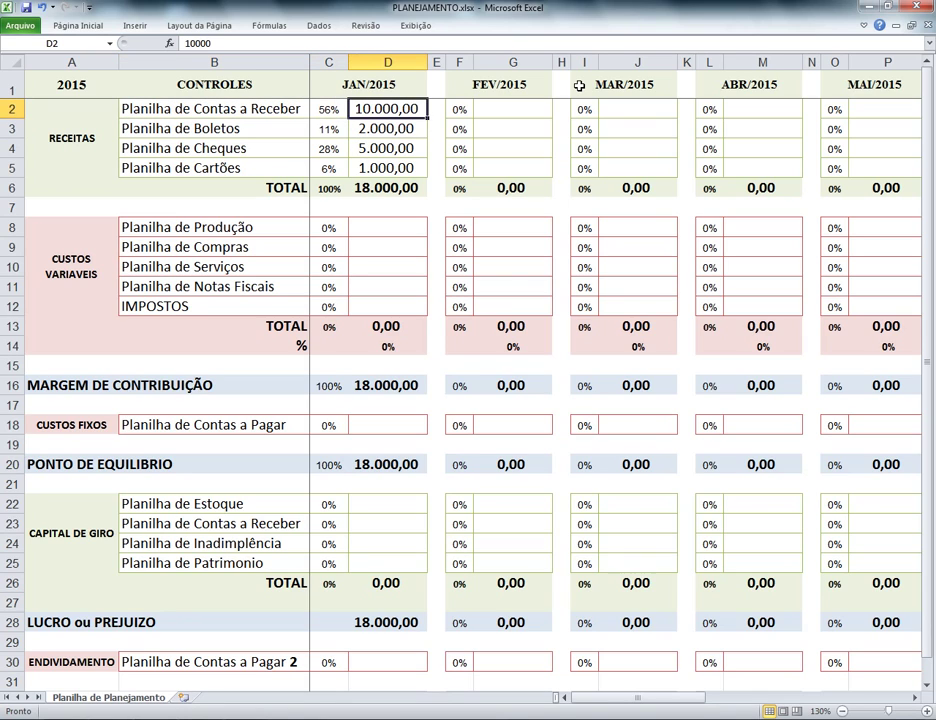
pyautogui.press('Down')
pyautogui.press('Down')
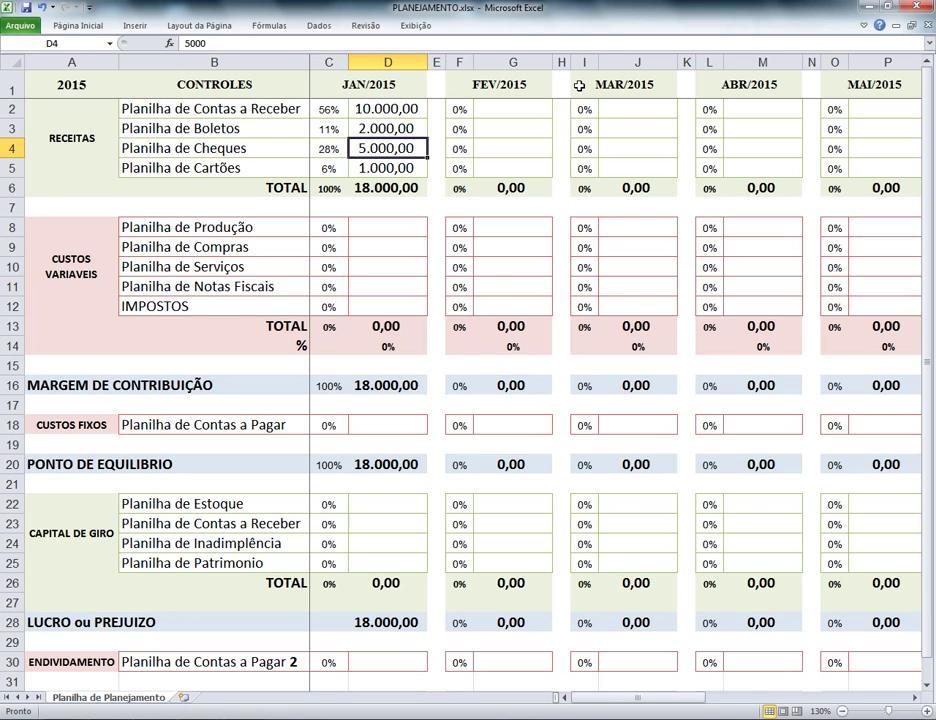
pyautogui.press('Up')
pyautogui.press('Up')
pyautogui.press('Up')
pyautogui.press('Down')
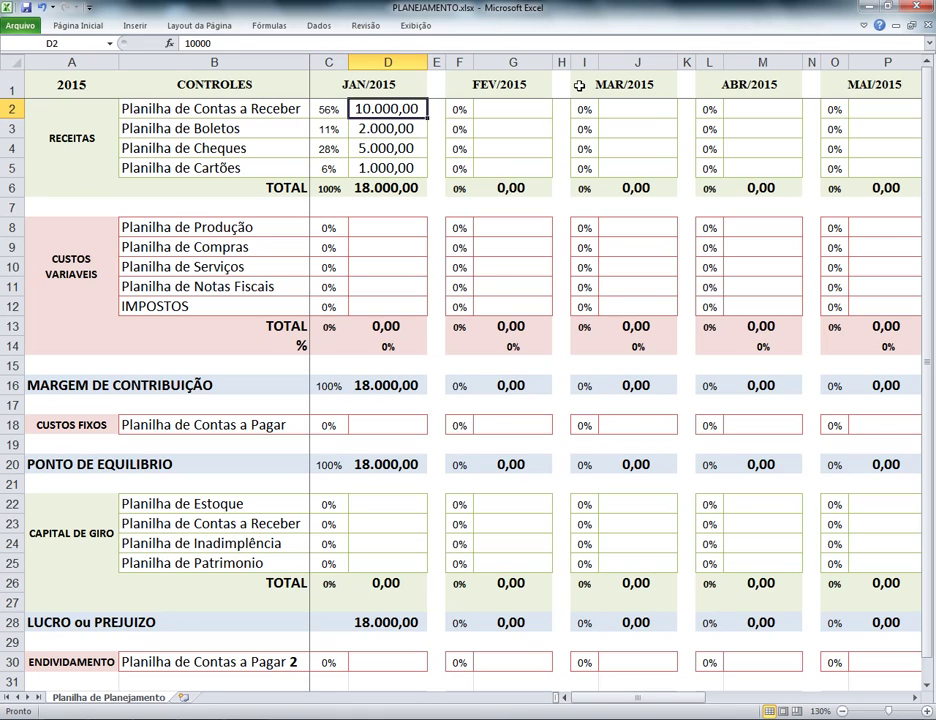
pyautogui.press('Down')
pyautogui.press('Down')
pyautogui.press('Down')
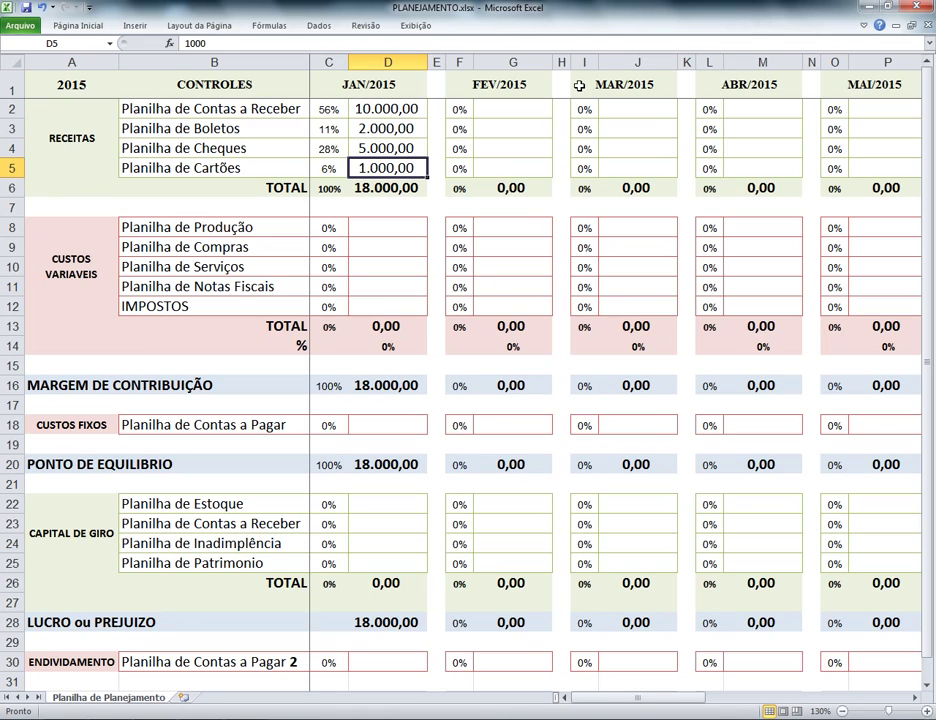
pyautogui.press('Up')
pyautogui.press('Up')
pyautogui.press('Up')
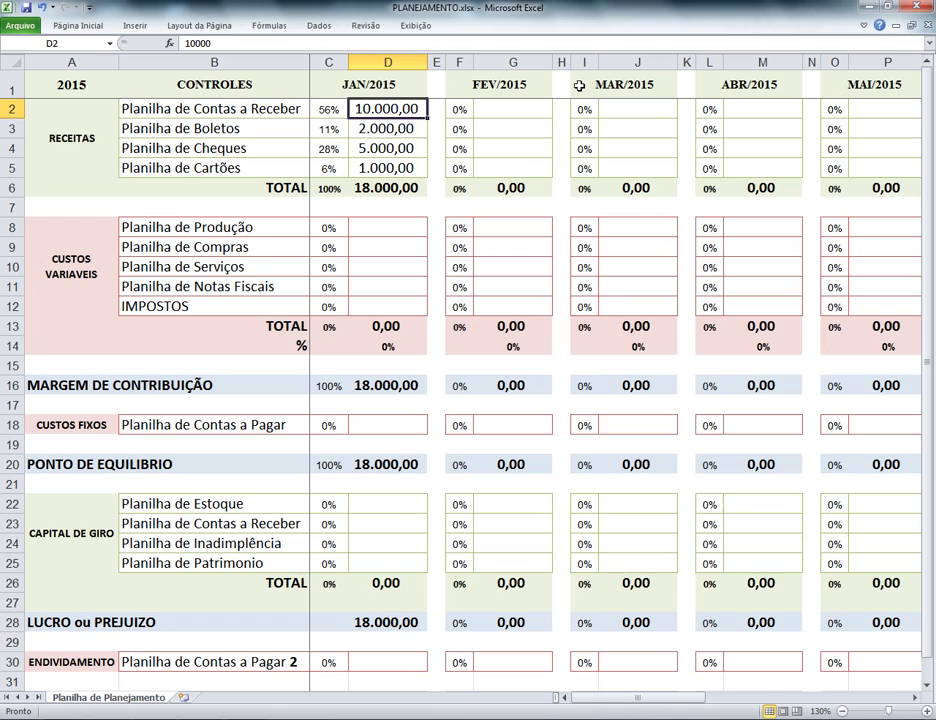
pyautogui.press('Left')
pyautogui.press('Right')
pyautogui.press('Down')
pyautogui.press('Down')
pyautogui.press('Down')
pyautogui.press('Down')
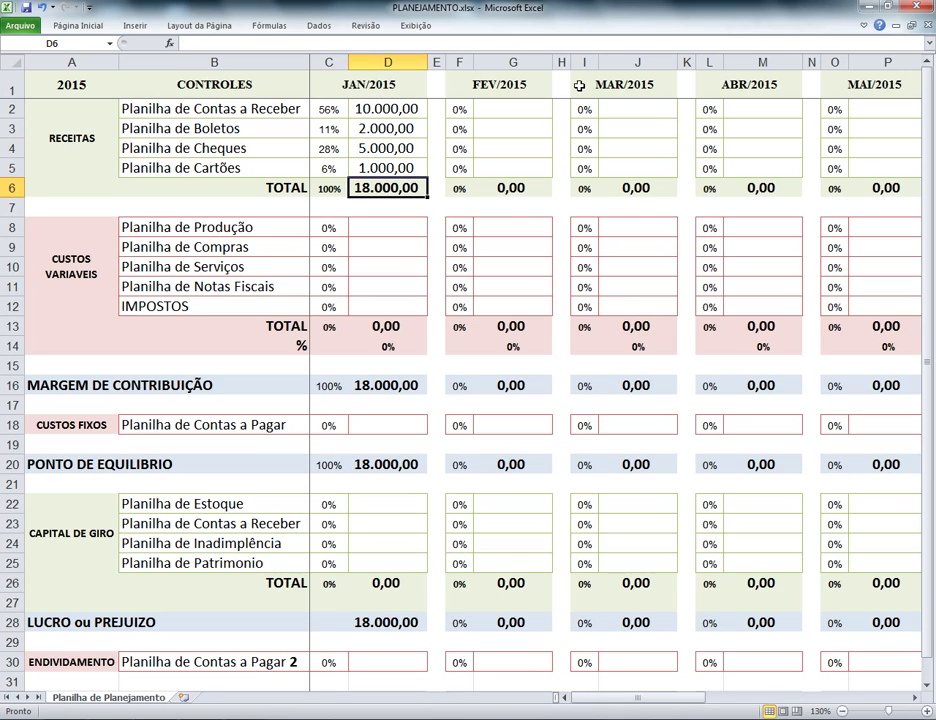
pyautogui.press('Up')
pyautogui.press('Up')
pyautogui.press('Up')
pyautogui.press('Down')
pyautogui.press('Down')
pyautogui.press('Down')
pyautogui.press('Up')
pyautogui.press('Up')
pyautogui.press('Up')
pyautogui.press('Up')
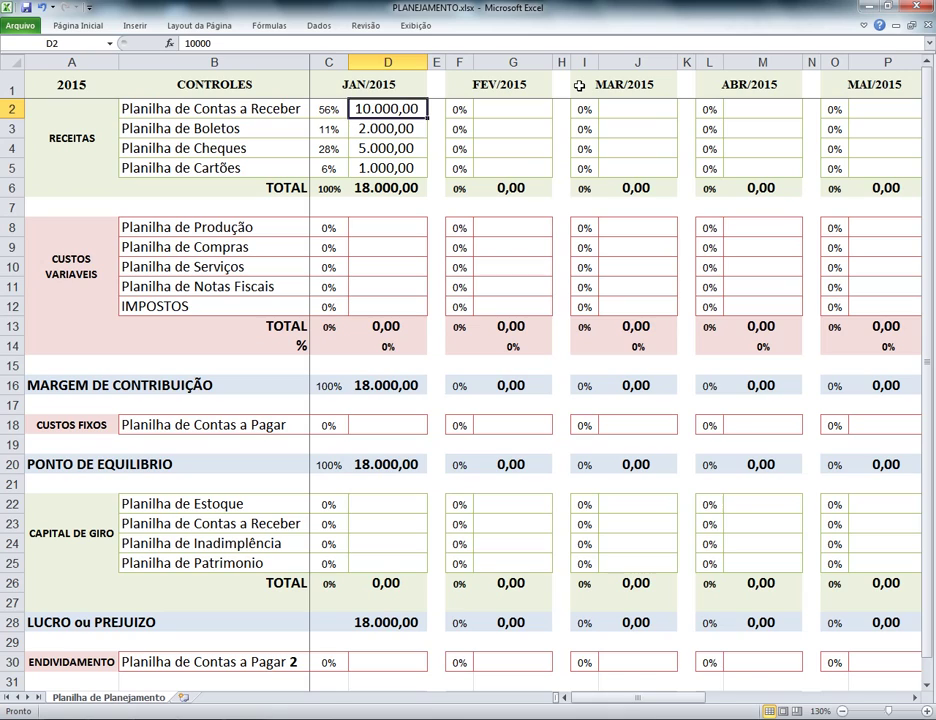
# Step: Examine the Planilha de Produção row under CUSTOS VARIAVEIS and its JAN/2015 cell
pyautogui.press('Down')
pyautogui.press('Down')
pyautogui.press('Down')
pyautogui.press('Down')
pyautogui.press('Down')
pyautogui.press('Down')
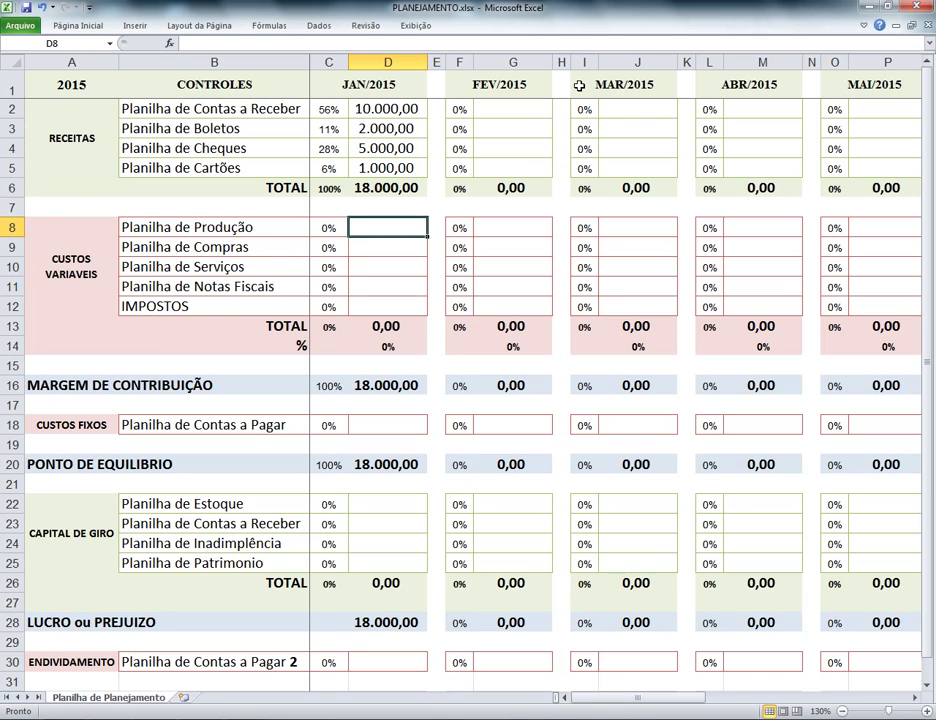
pyautogui.press('Up')
pyautogui.press('Up')
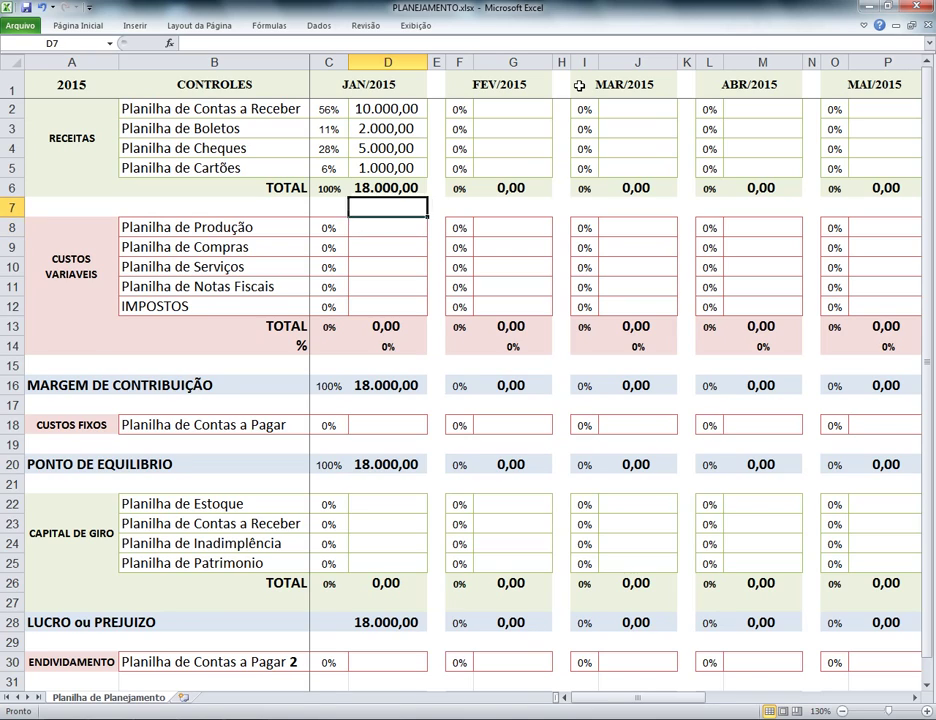
pyautogui.press('Down')
pyautogui.press('Down')
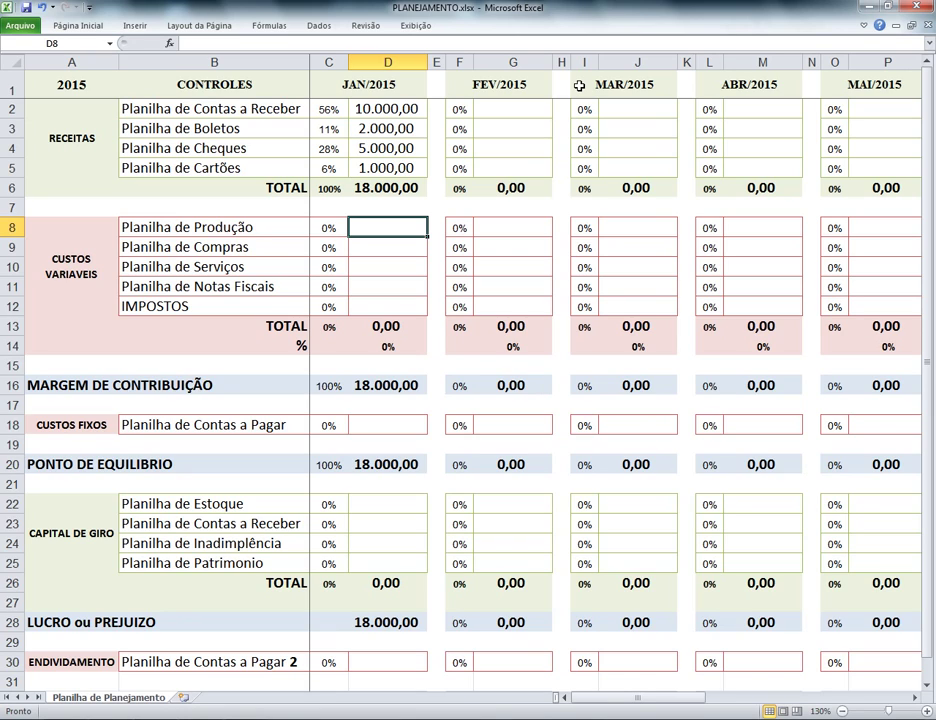
pyautogui.press('Left')
pyautogui.press('Left')
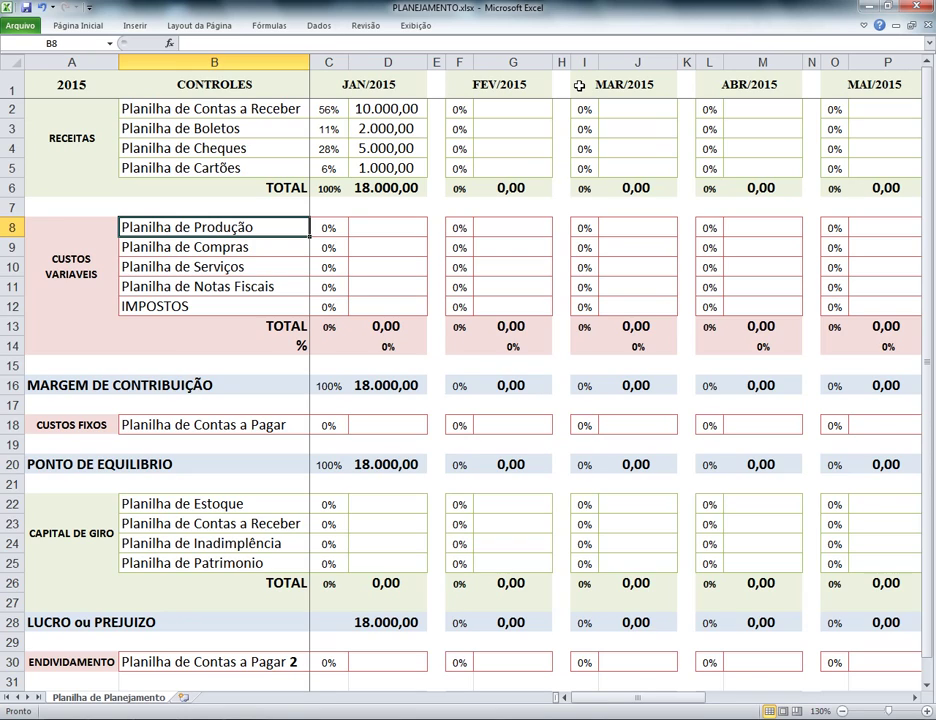
pyautogui.press('Right')
pyautogui.press('Right')
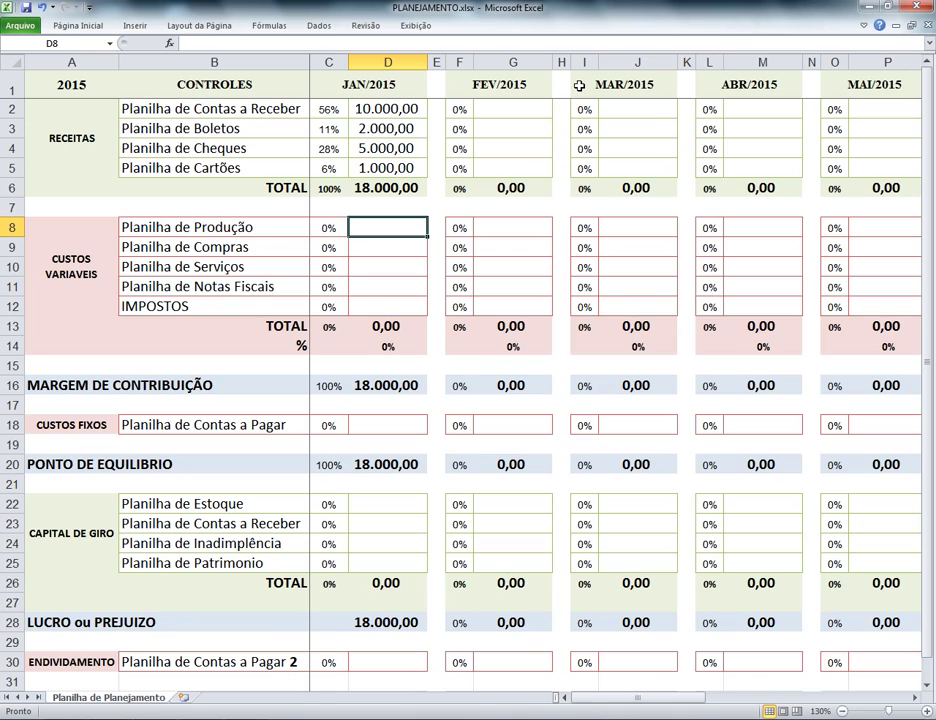
pyautogui.press('Left')
pyautogui.press('Left')
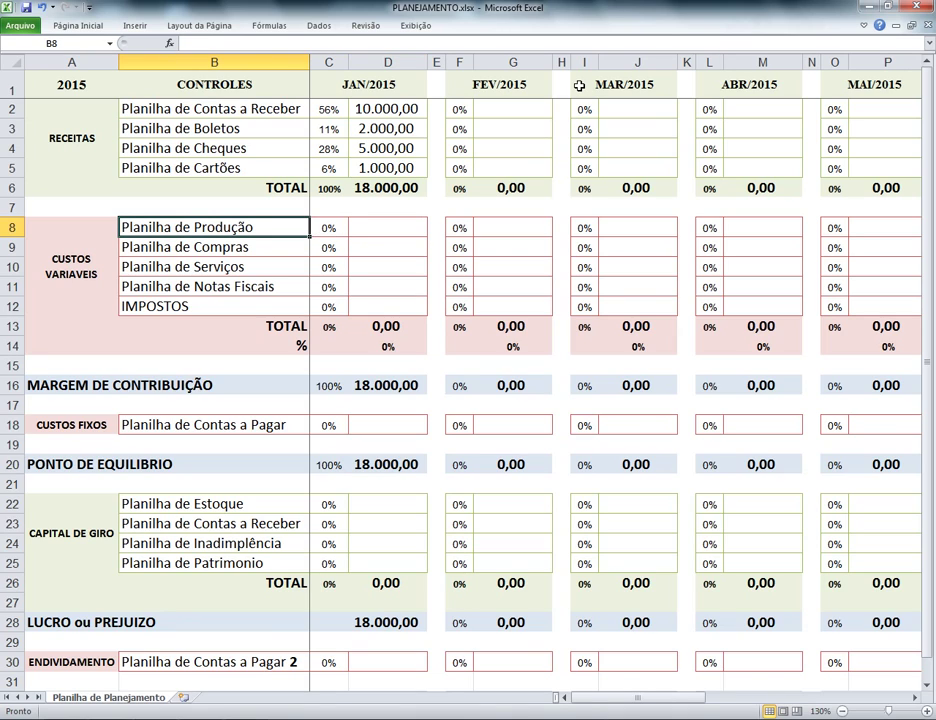
pyautogui.press('Right')
pyautogui.press('Right')
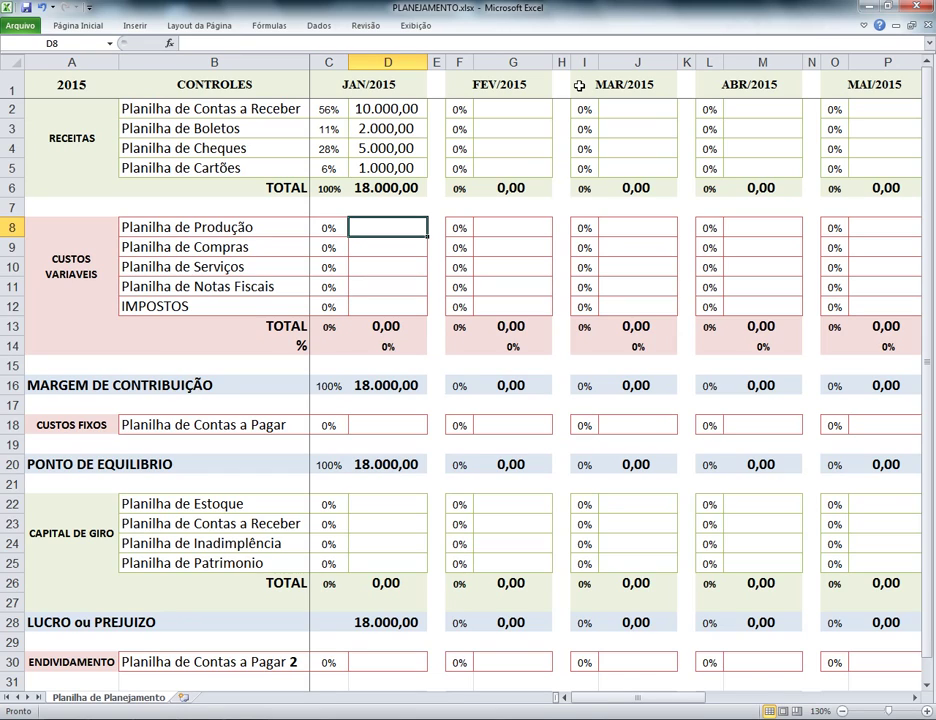
# Step: Try 6000 as the JAN/2015 amount for Planilha de Produção and clear the entry
pyautogui.write('6000')
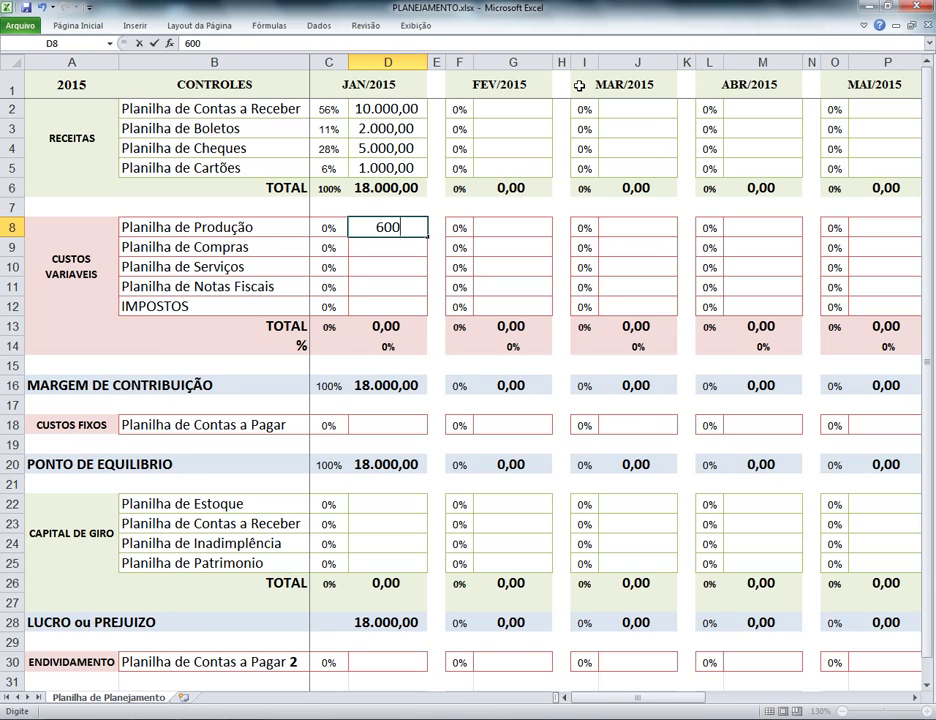
pyautogui.press('Return')
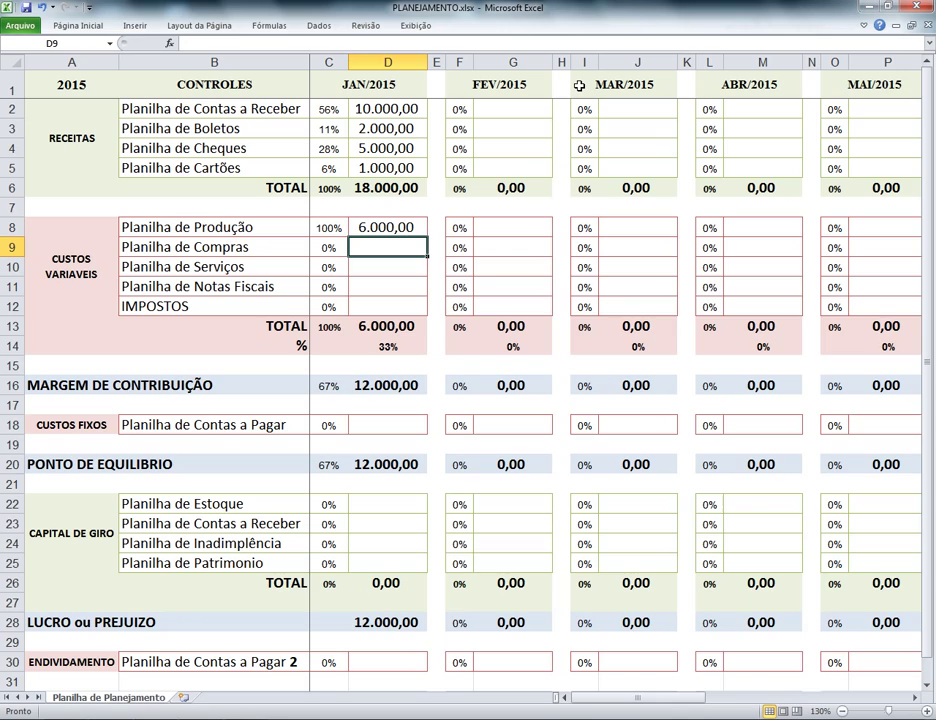
pyautogui.press('Up')
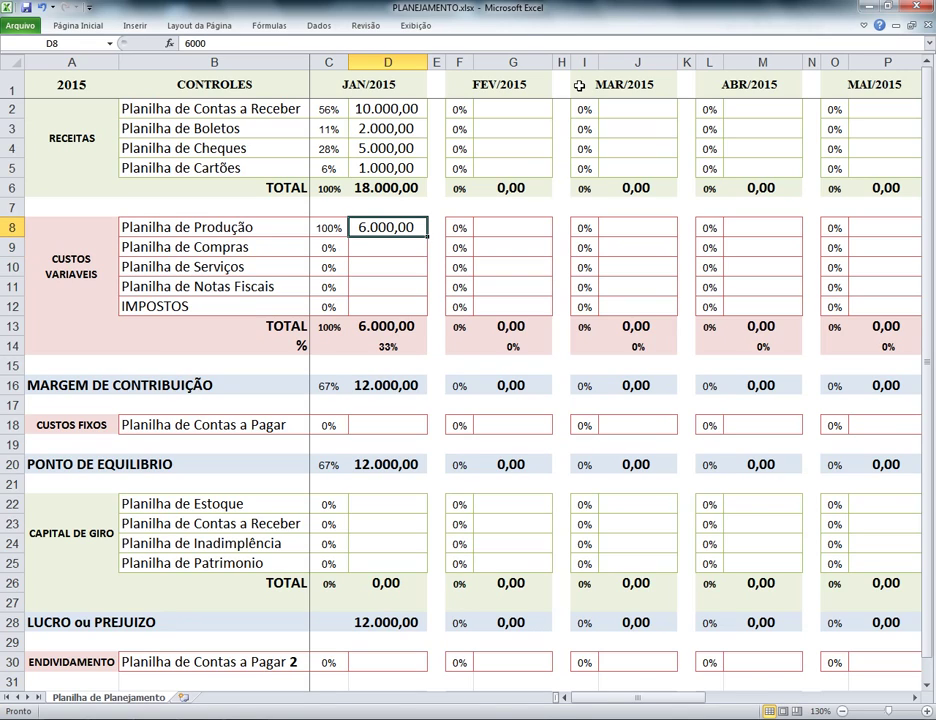
pyautogui.press('Delete')
# Step: Enter 6000 as the JAN/2015 amount for Planilha de Compras under CUSTOS VARIAVEIS
pyautogui.press('Down')
pyautogui.write('6000')
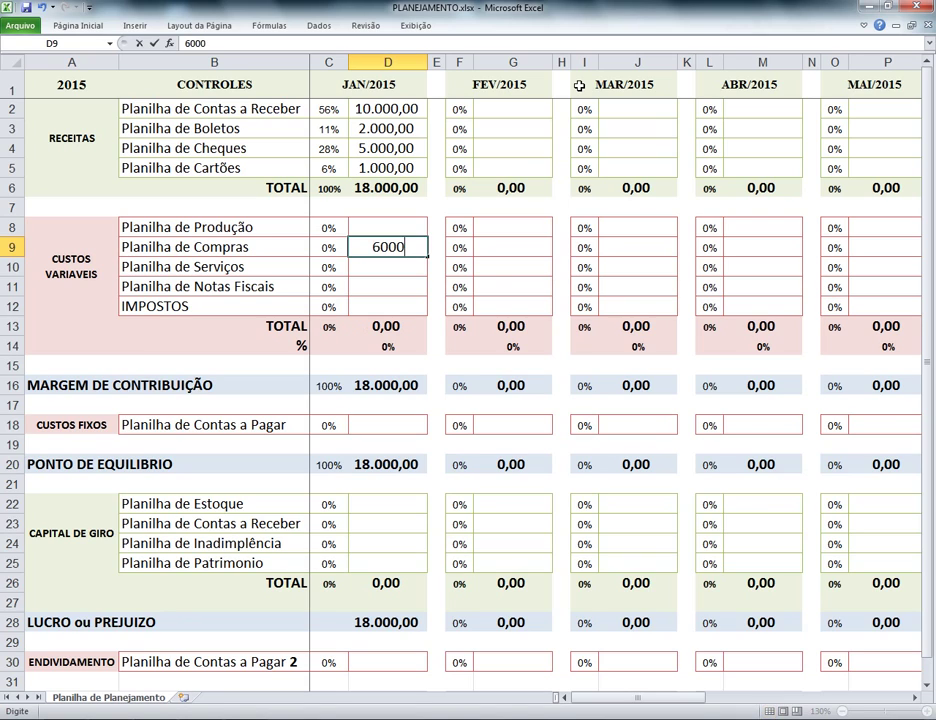
pyautogui.press('Return')
pyautogui.press('Up')
pyautogui.press('Up')
pyautogui.press('Down')
pyautogui.press('Down')
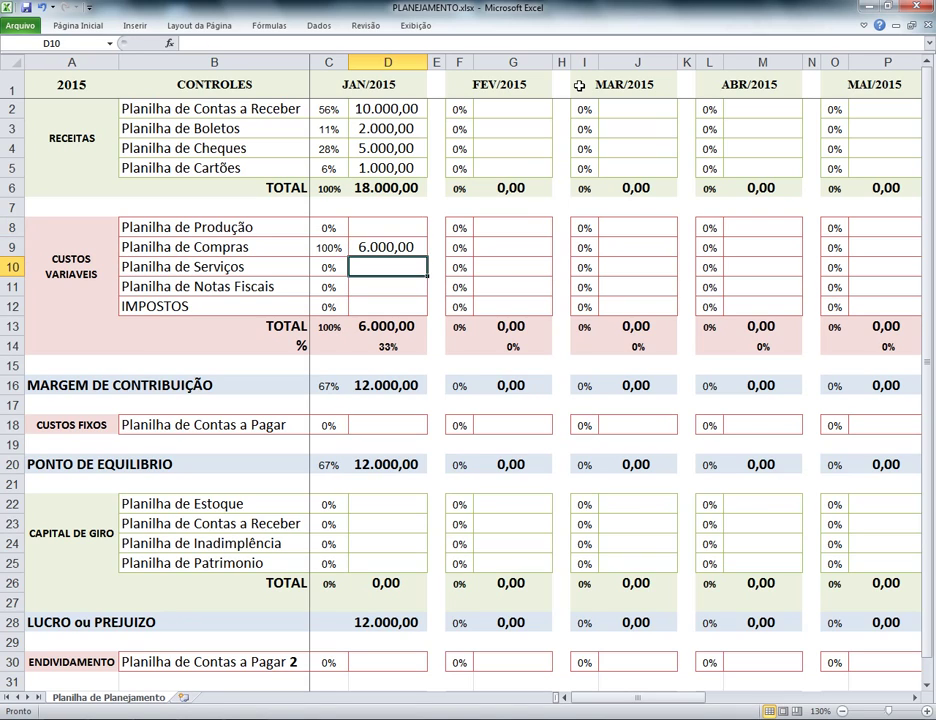
# Step: Try 10000 as the JAN/2015 amount for Planilha de Compras and clear the entry
pyautogui.press('Up')
pyautogui.press('Up')
pyautogui.press('Up')
pyautogui.press('Up')
pyautogui.press('Down')
pyautogui.press('Down')
pyautogui.press('Down')
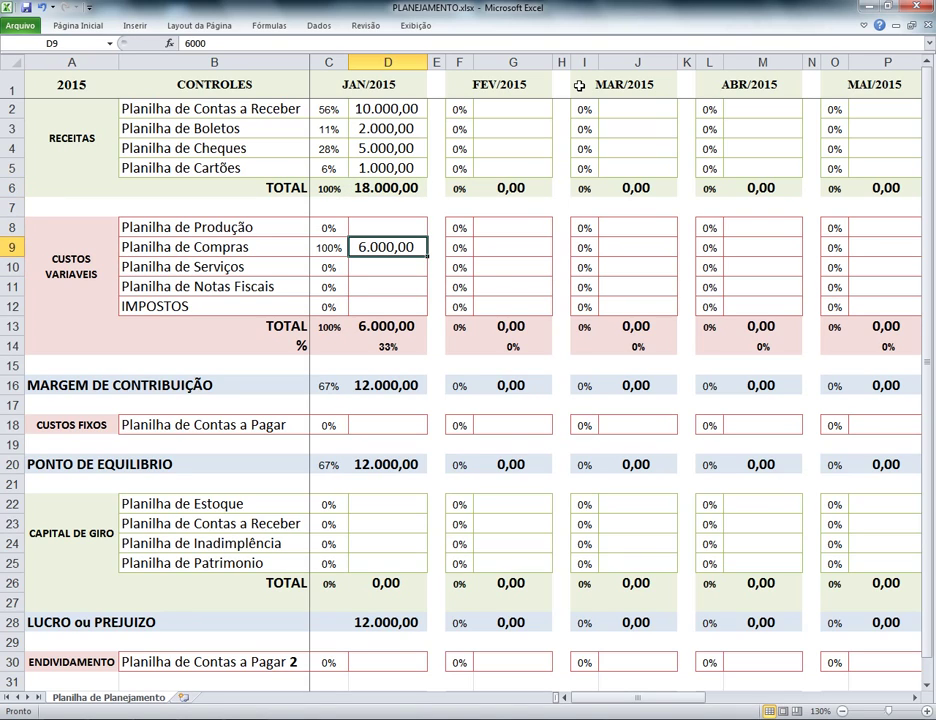
pyautogui.write('10000')
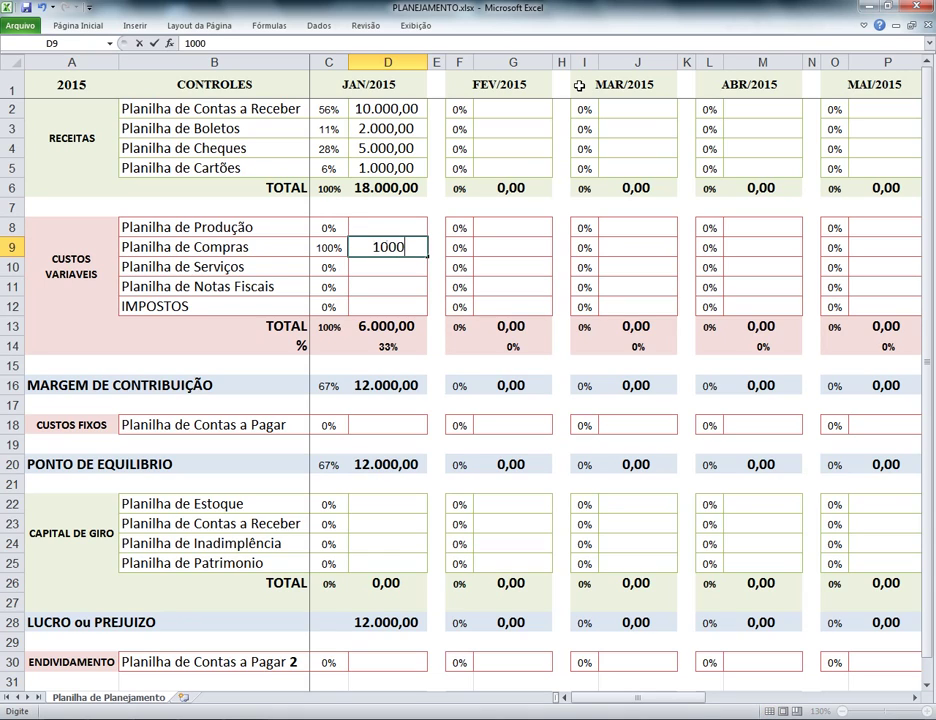
pyautogui.press('Return')
pyautogui.press('Up')
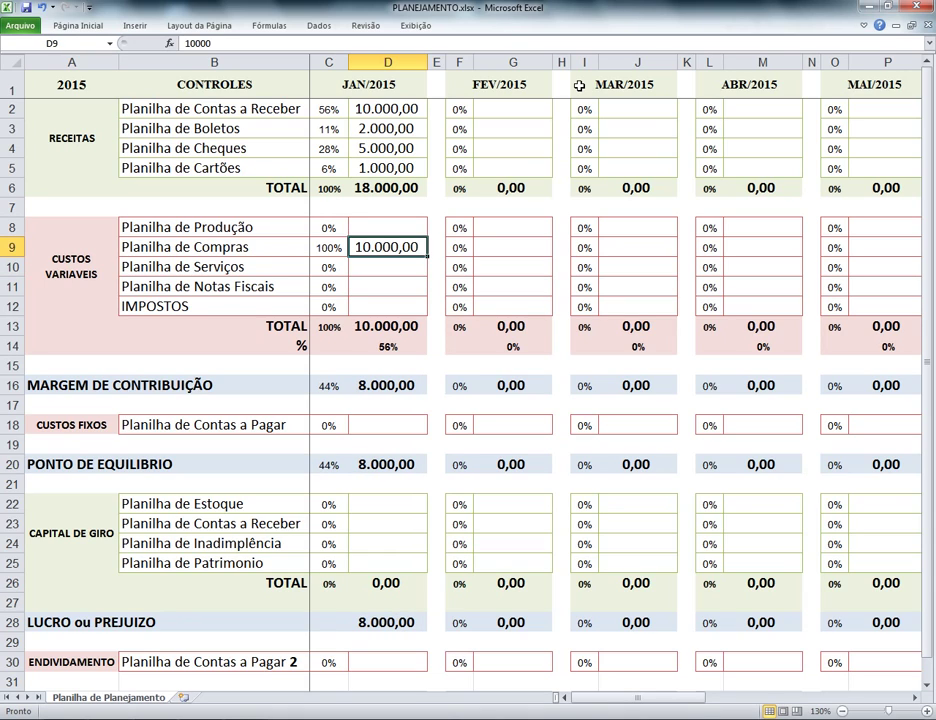
pyautogui.press('Delete')
# Step: Enter 5000 as the JAN/2015 amount for Planilha de Serviços under CUSTOS VARIAVEIS
pyautogui.press('Down')
pyautogui.write('5.000')
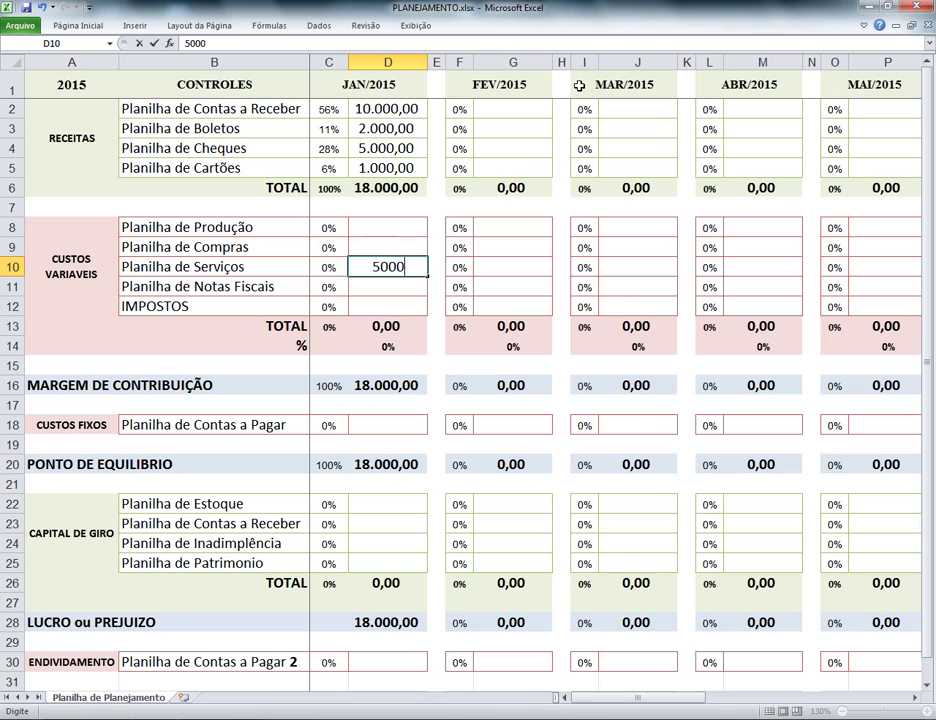
pyautogui.press('Return')
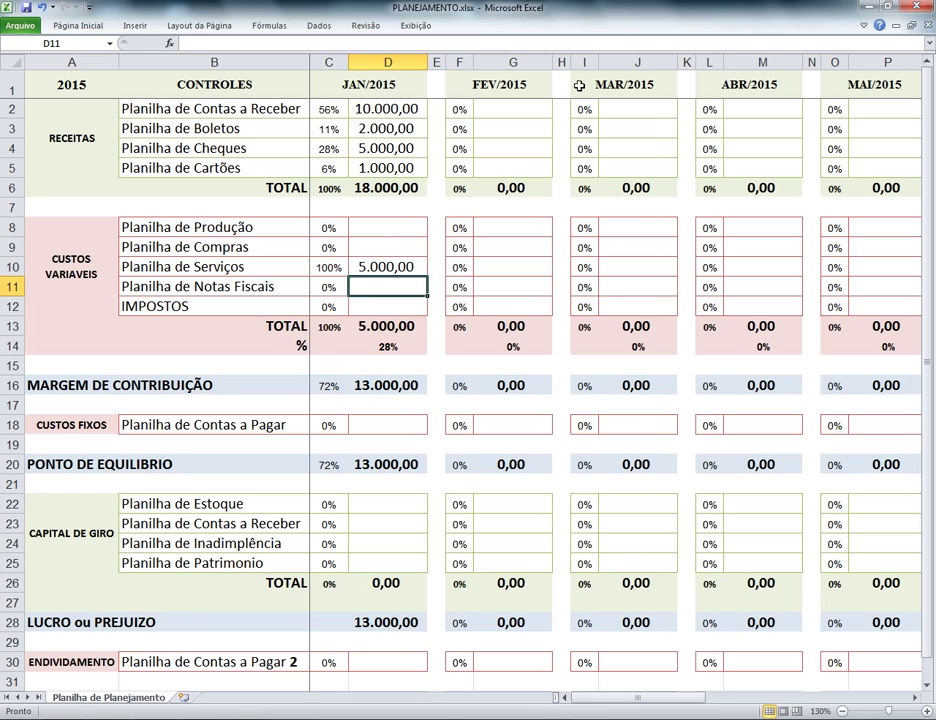
# Step: Review the JAN/2015 cells for Produção, Compras and Serviços against the RECEITAS total
pyautogui.press('Up')
pyautogui.press('Up')
pyautogui.press('Up')
pyautogui.press('Up')
pyautogui.press('Up')
pyautogui.press('Down')
pyautogui.press('Down')
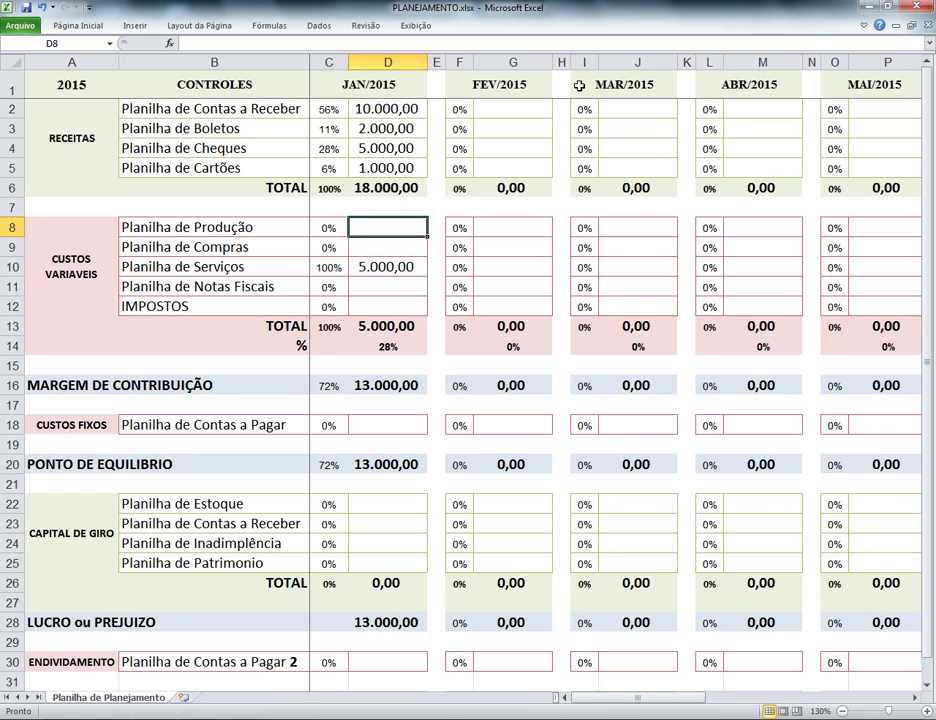
pyautogui.press('Down')
pyautogui.press('Down')
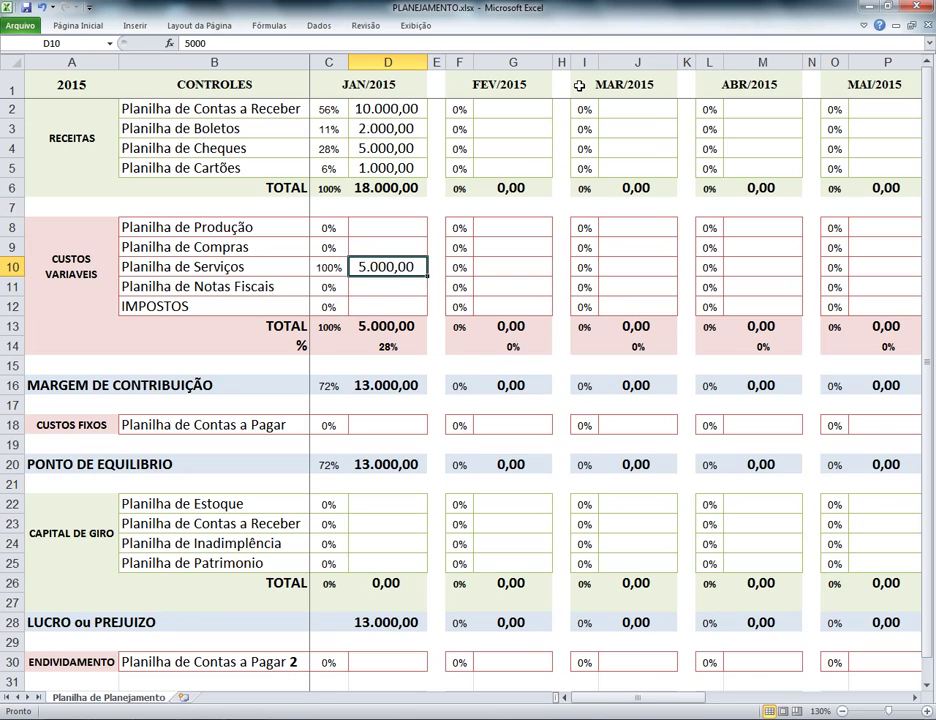
pyautogui.press('Up')
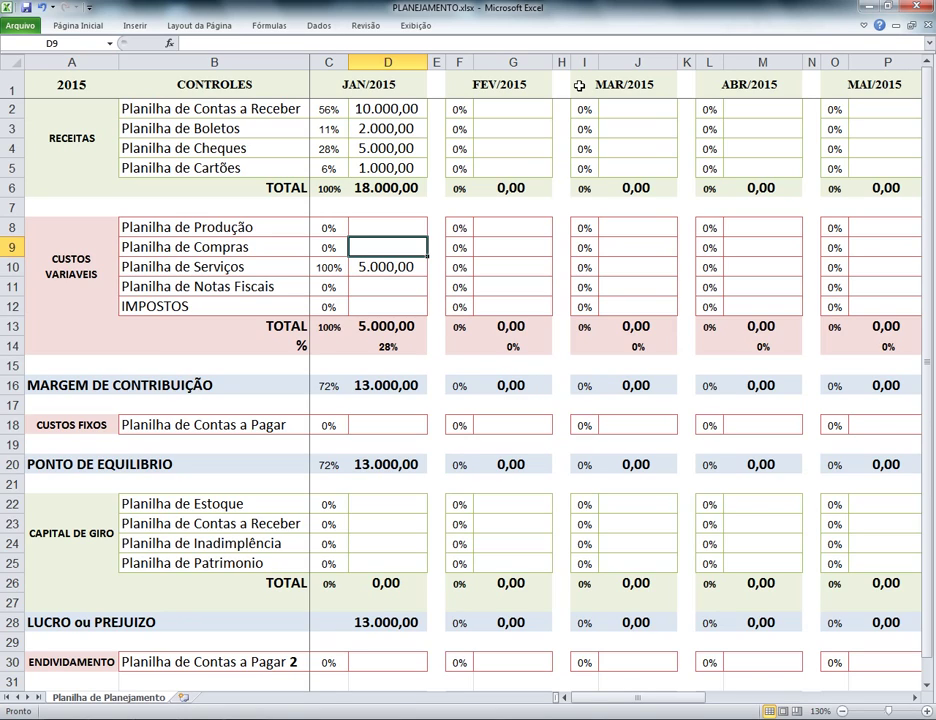
pyautogui.press('Up')
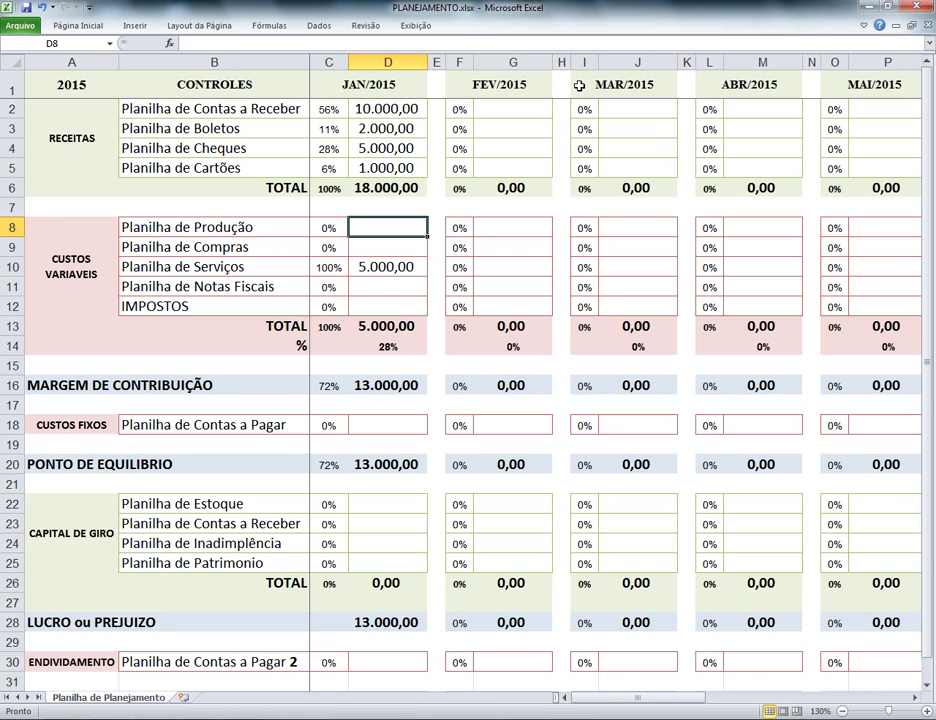
pyautogui.press('Up')
pyautogui.press('Up')
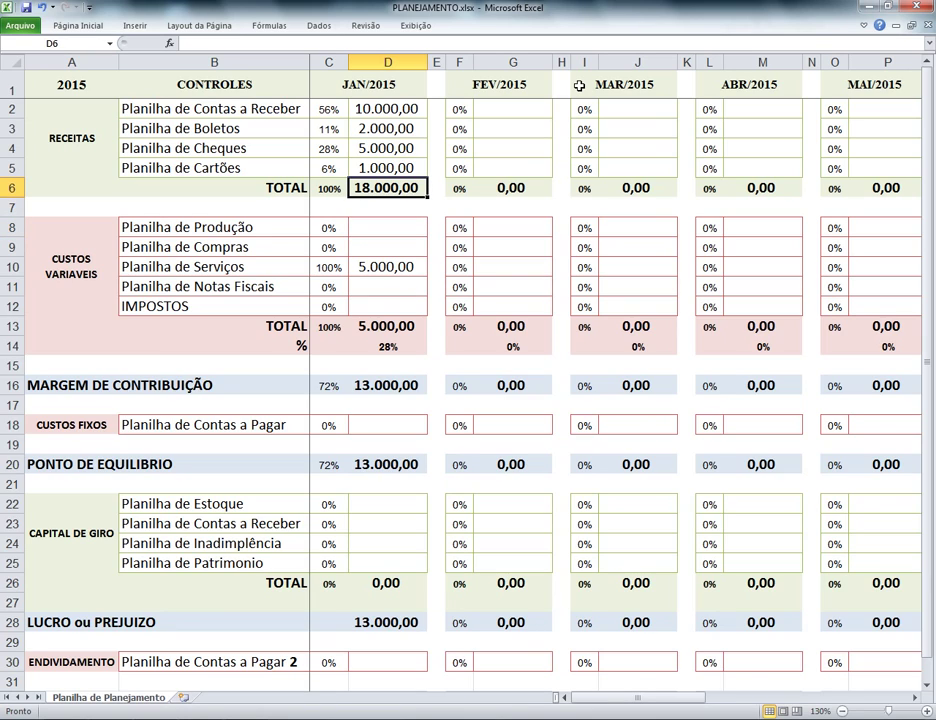
pyautogui.press('Down')
pyautogui.press('Down')
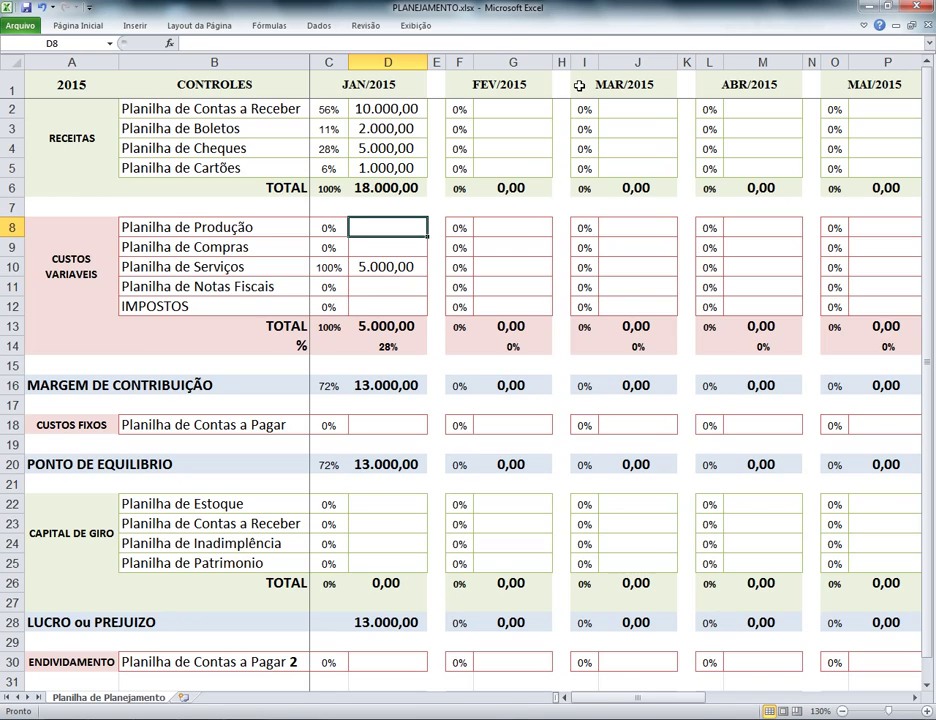
pyautogui.press('Down')
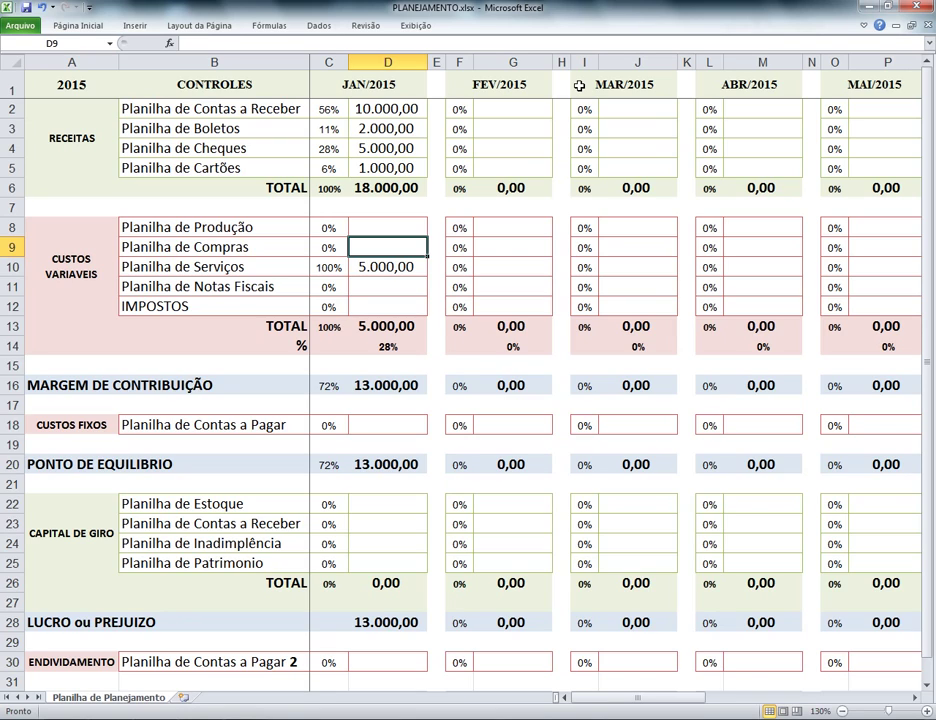
pyautogui.press('Down')
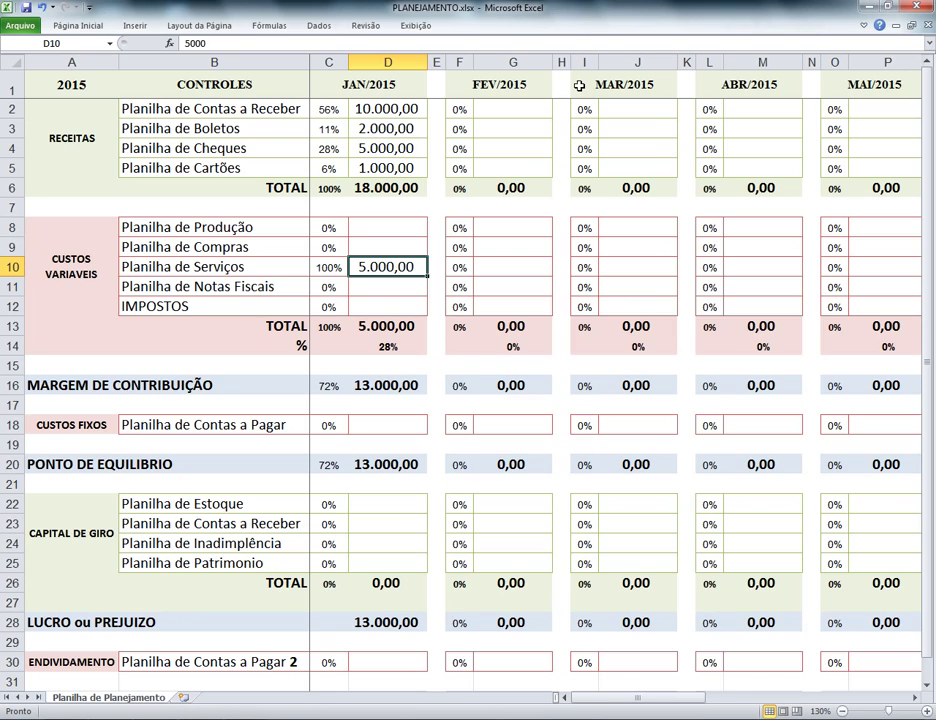
# Step: Clear the Planilha de Serviços amount for JAN/2015 and enter 6000 for Planilha de Compras instead
pyautogui.press('Delete')
pyautogui.press('Up')
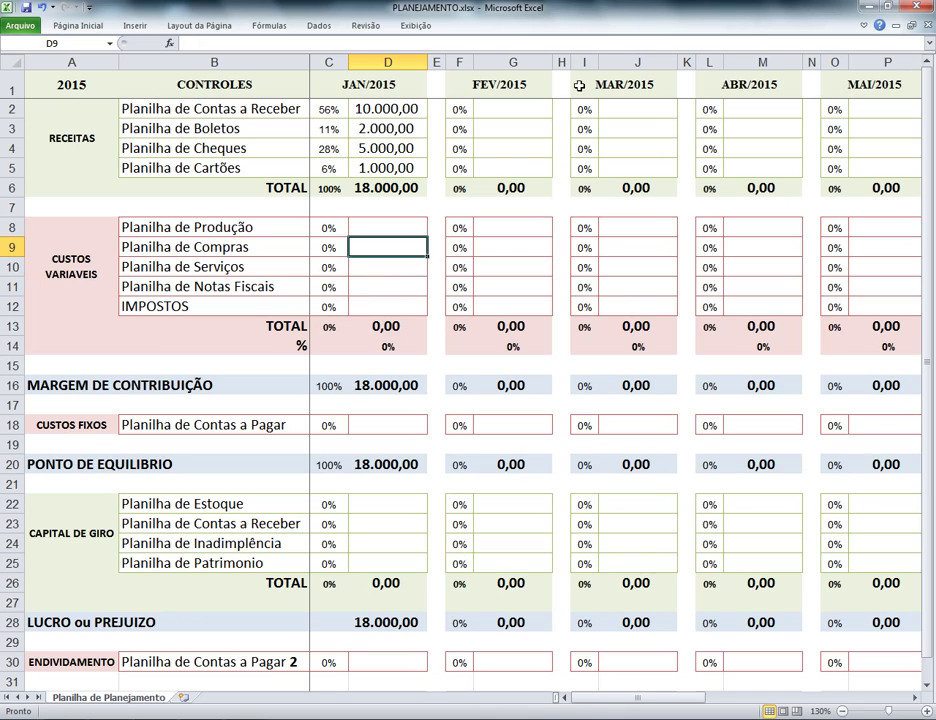
pyautogui.write('6000')
pyautogui.press('Return')
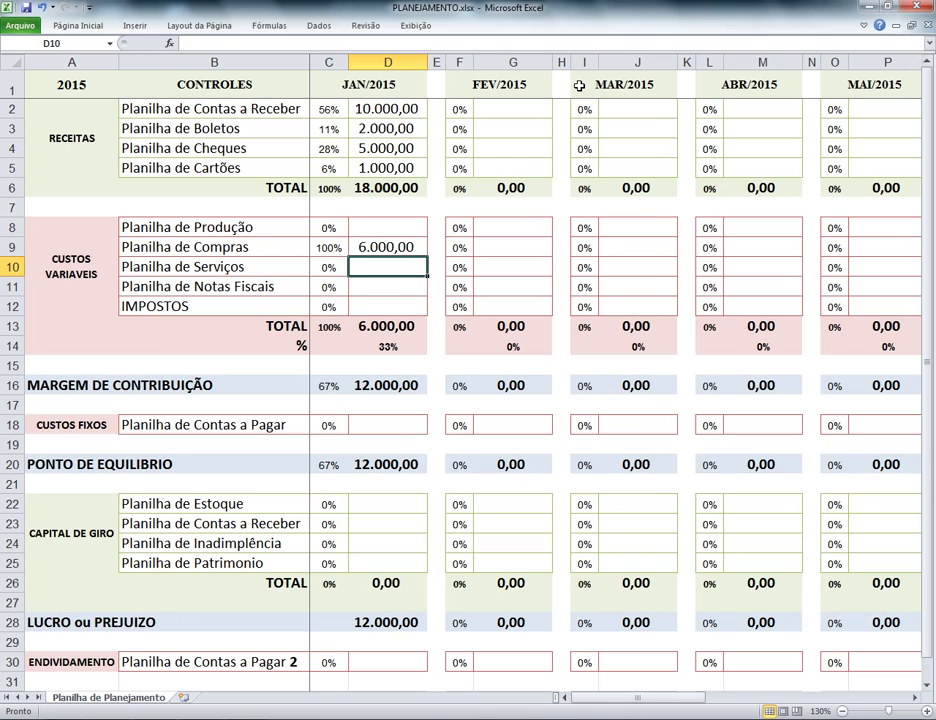
# Step: Examine the JAN/2015 variable-cost percentage in row 14 and the Planilha de Compras amount behind it
pyautogui.press('Up')
pyautogui.press('Down')
pyautogui.press('Down')
pyautogui.press('Down')
pyautogui.press('Down')
pyautogui.press('Down')
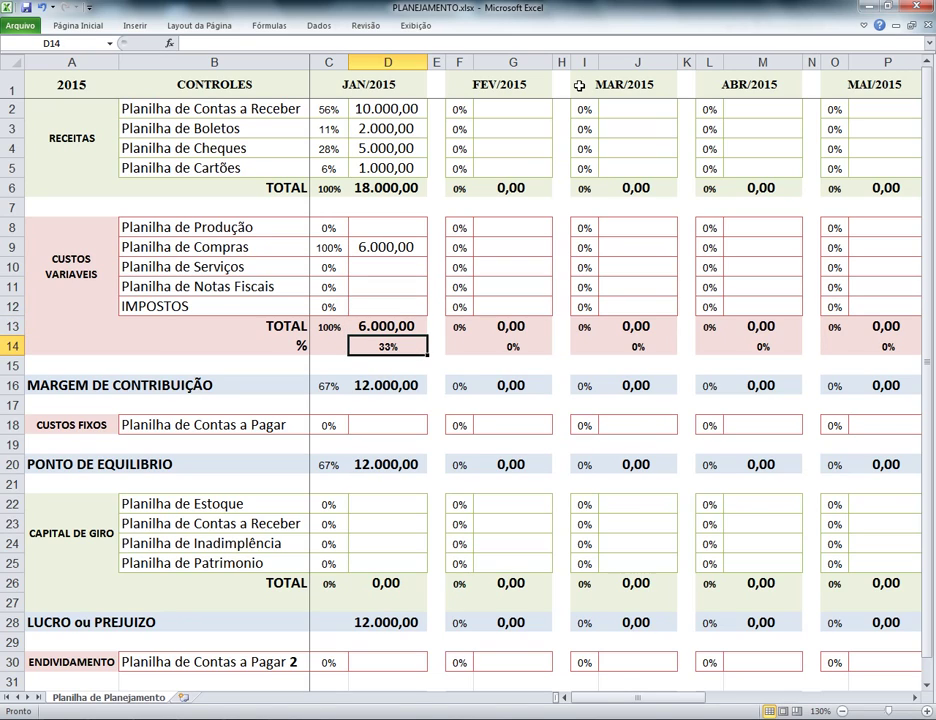
pyautogui.press('Up')
pyautogui.press('Up')
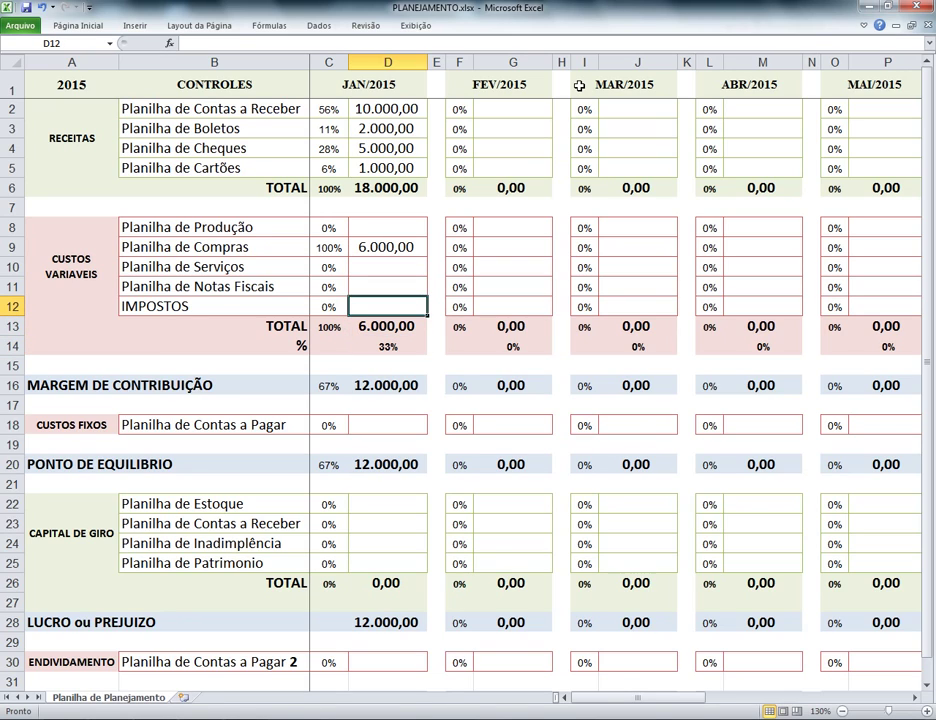
pyautogui.press('Down')
pyautogui.press('Down')
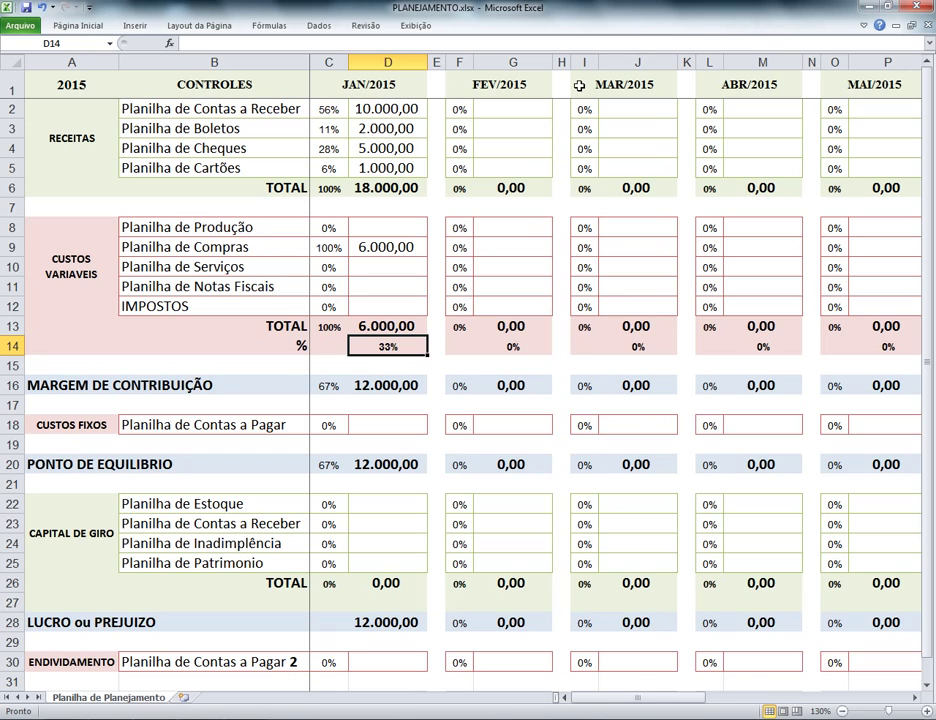
pyautogui.press('Up')
pyautogui.press('Up')
pyautogui.press('Up')
pyautogui.press('Up')
pyautogui.press('Up')
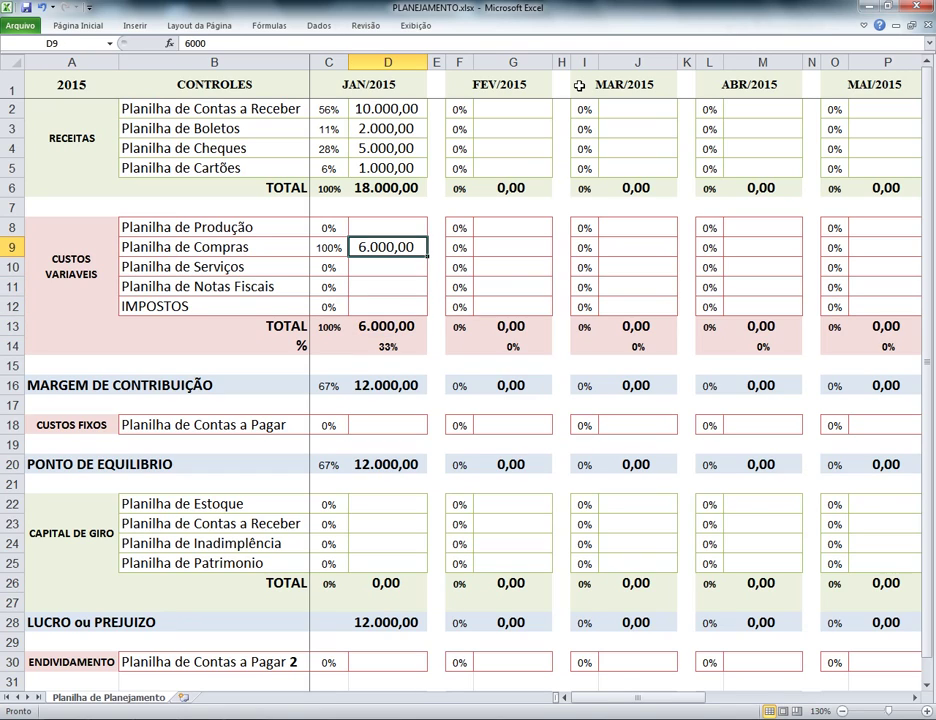
pyautogui.press('Down')
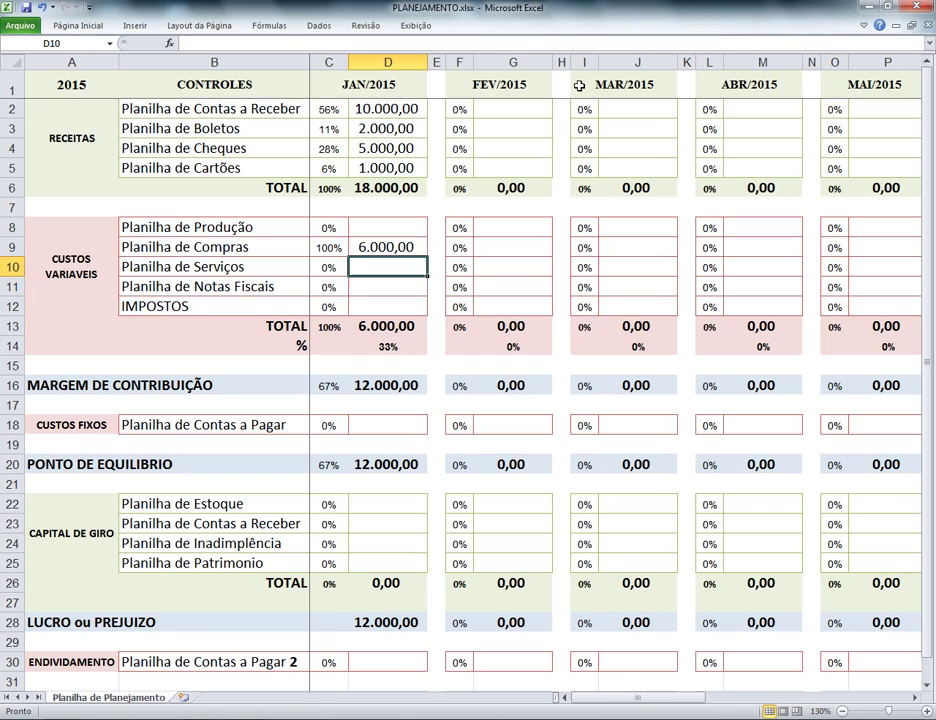
pyautogui.press('Up')
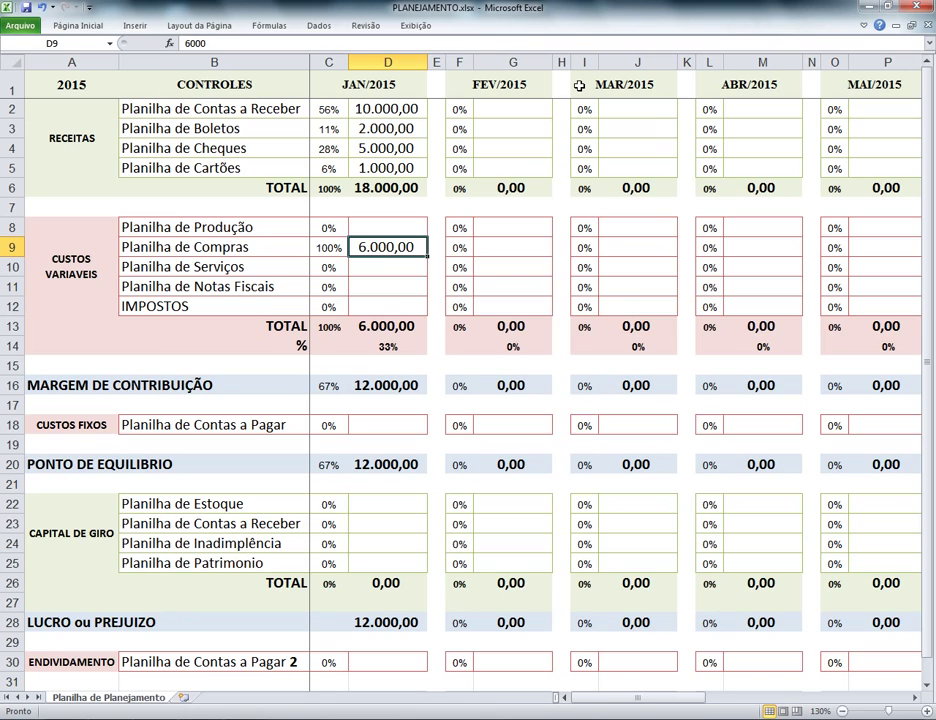
# Step: Try 50000 as the JAN/2015 amount for Planilha de Compras and clear it again
pyautogui.press('Delete')
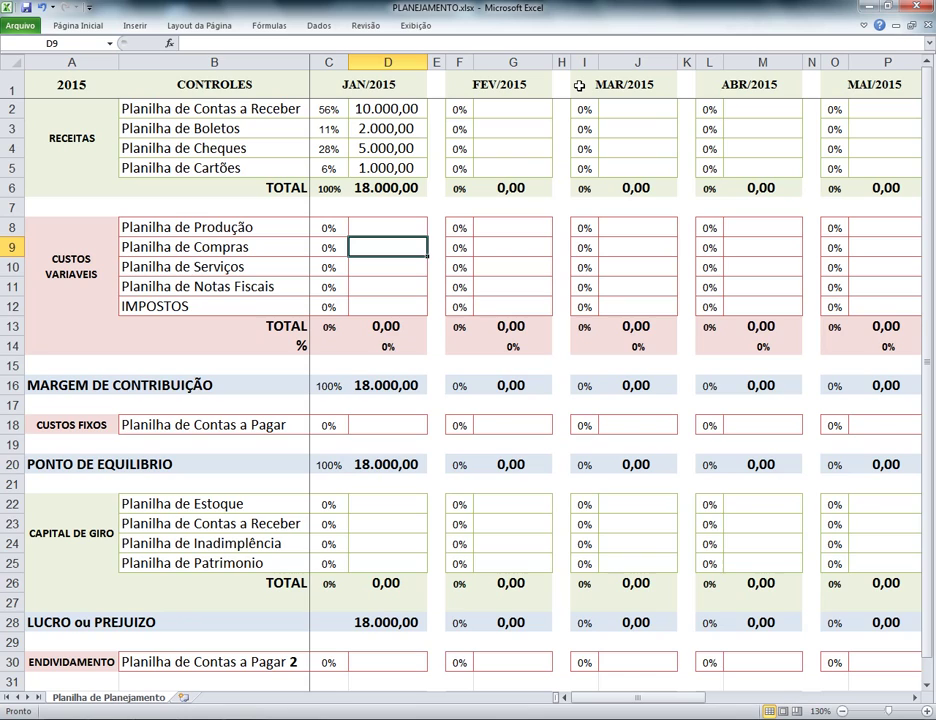
pyautogui.write('50000')
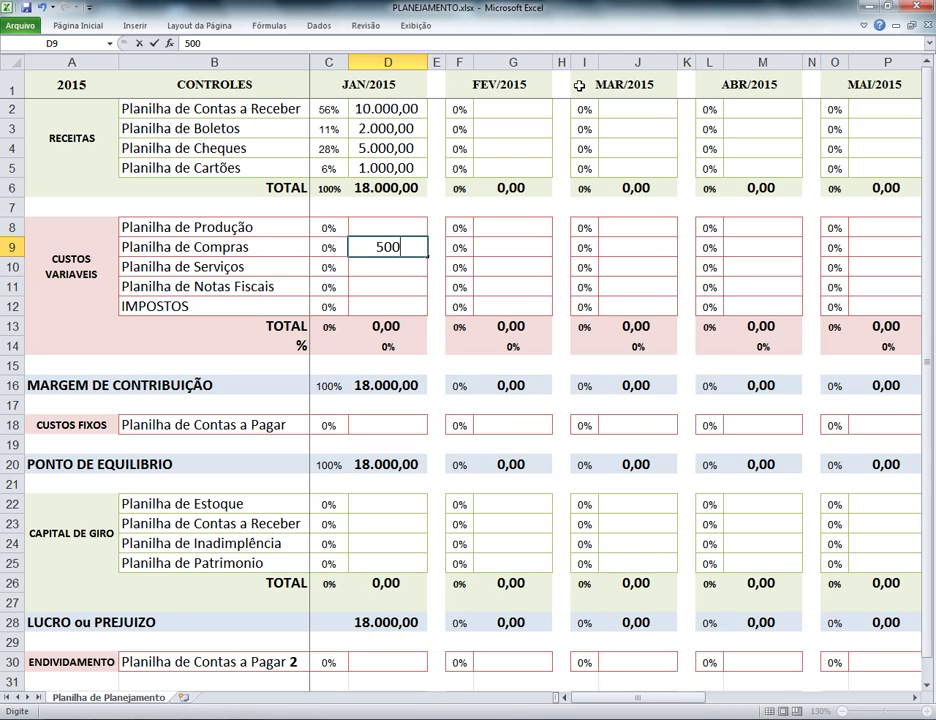
pyautogui.press('Return')
pyautogui.press('Up')
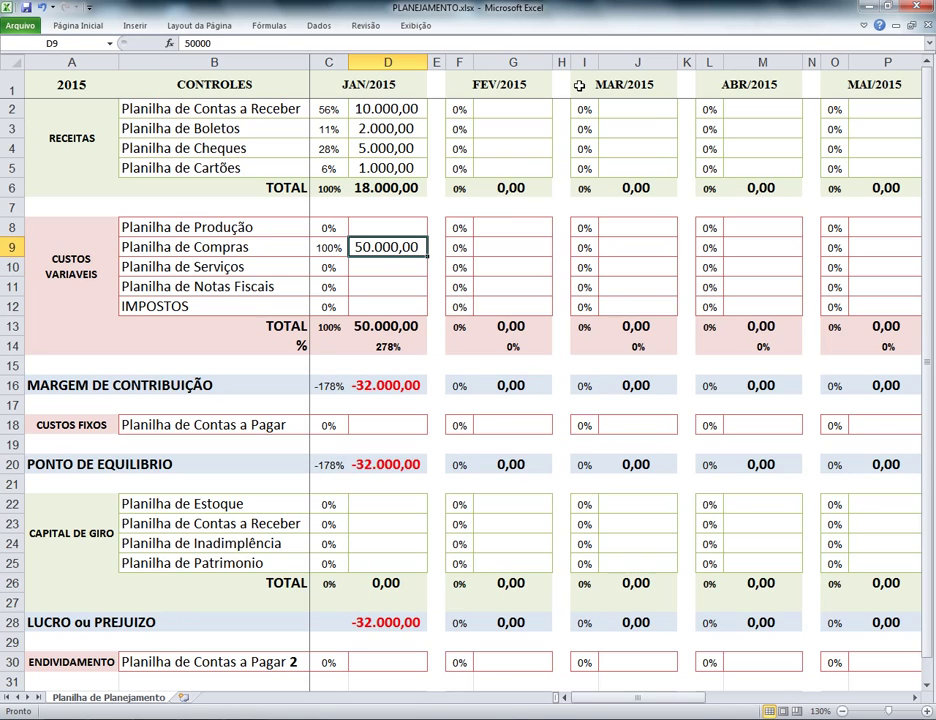
pyautogui.press('Delete')
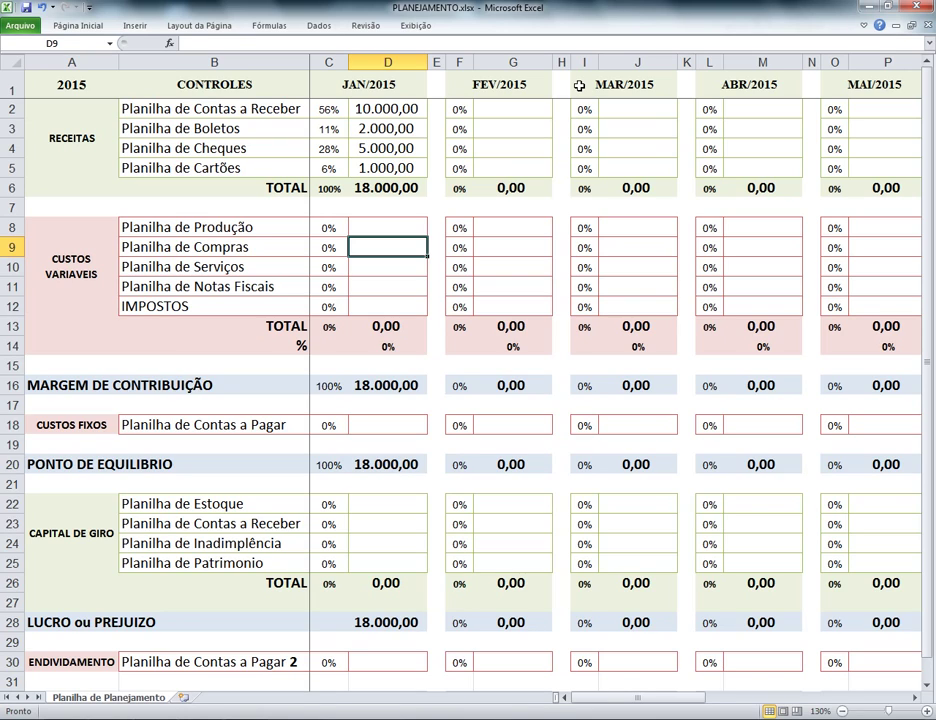
# Step: Enter the formula =50000/5 as the JAN/2015 amount for Planilha de Compras, spreading 50000 over five parts
pyautogui.write('=500')
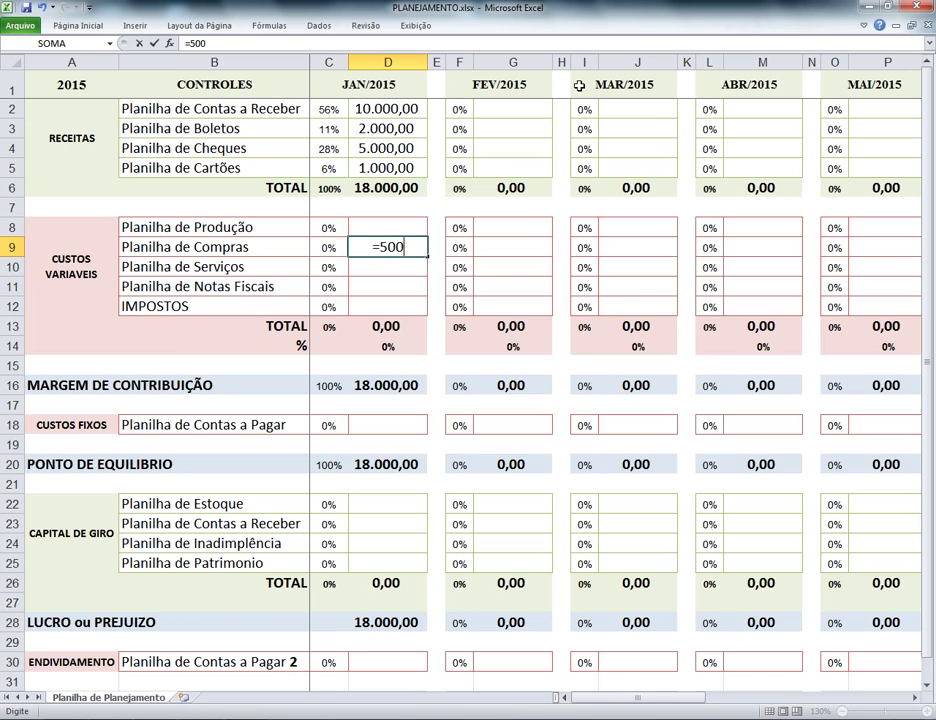
pyautogui.write('00/5')
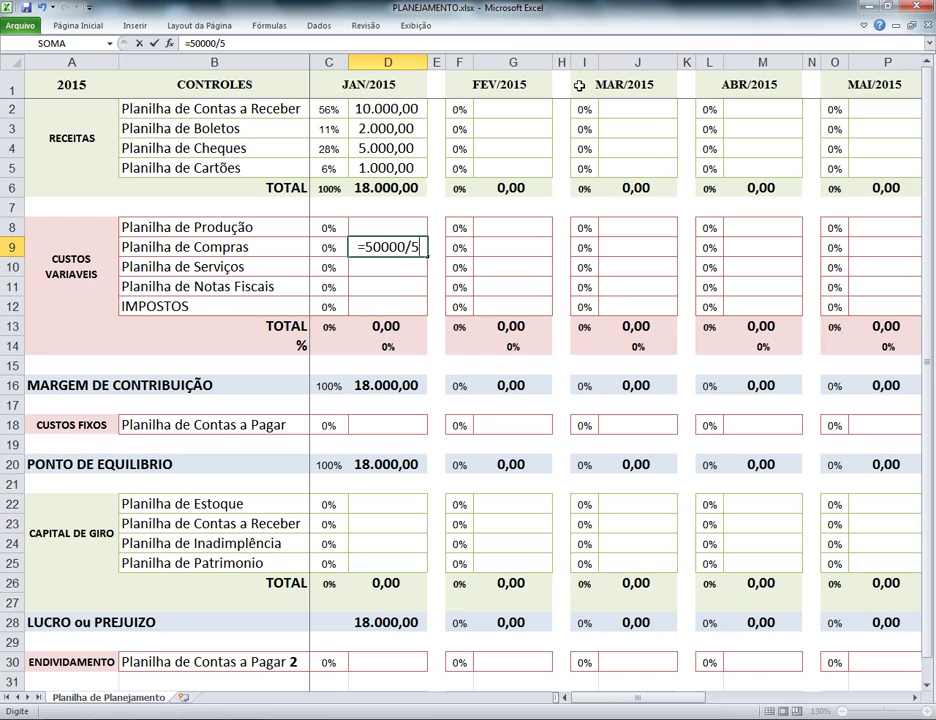
pyautogui.press('Return')
pyautogui.press('Up')
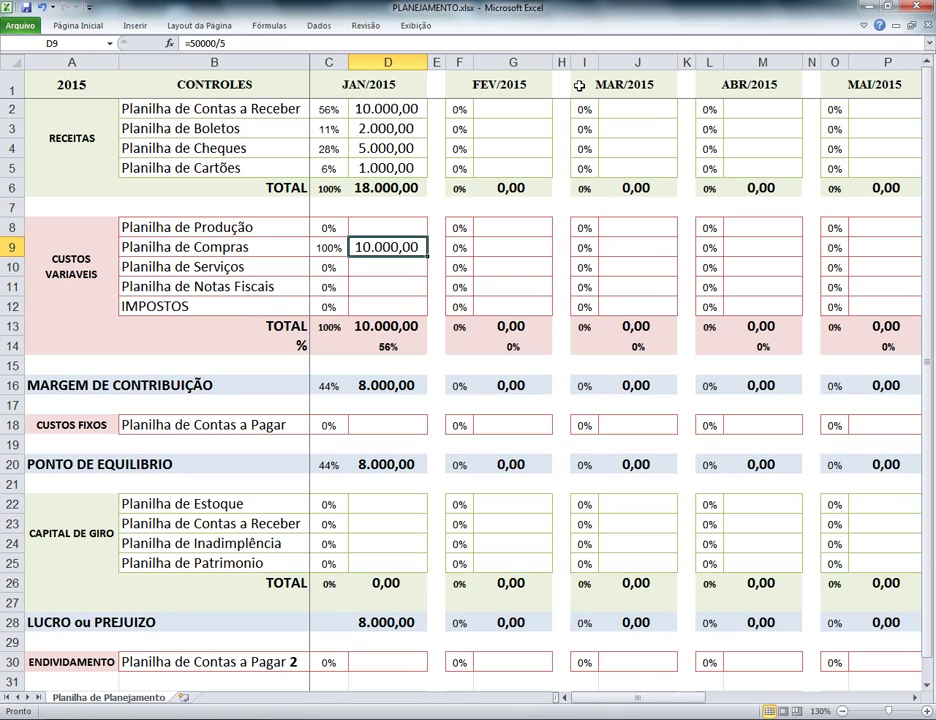
# Step: Check the JAN/2015 variable-cost percentage in row 14 against the Planilha de Compras formula
pyautogui.press('Down')
pyautogui.press('Down')
pyautogui.press('Down')
pyautogui.press('Down')
pyautogui.press('Down')
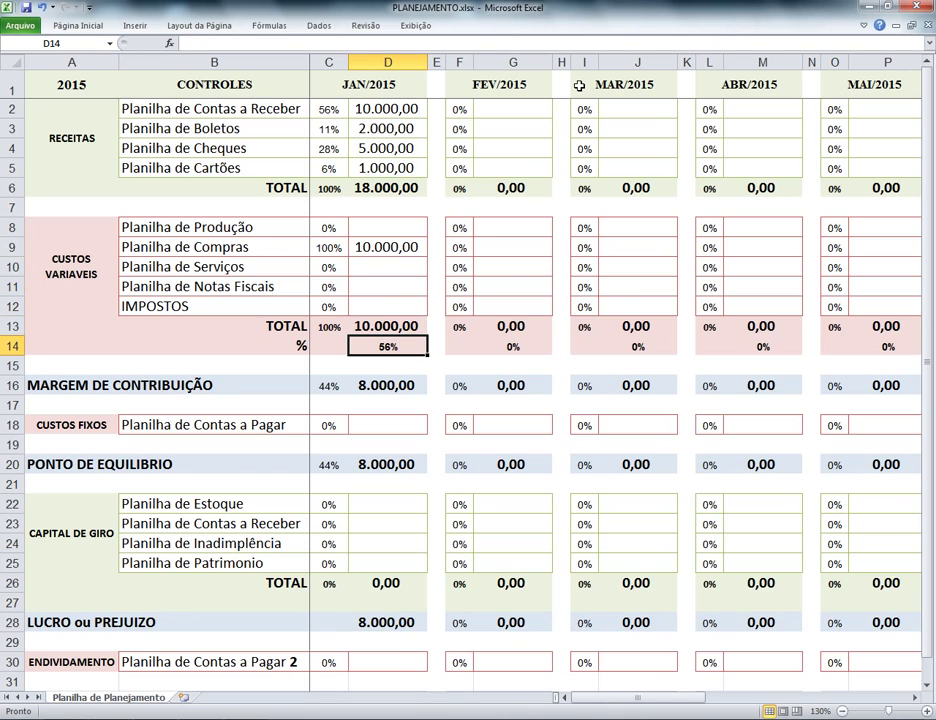
pyautogui.press('Up')
pyautogui.press('Up')
pyautogui.press('Up')
pyautogui.press('Up')
pyautogui.press('Up')
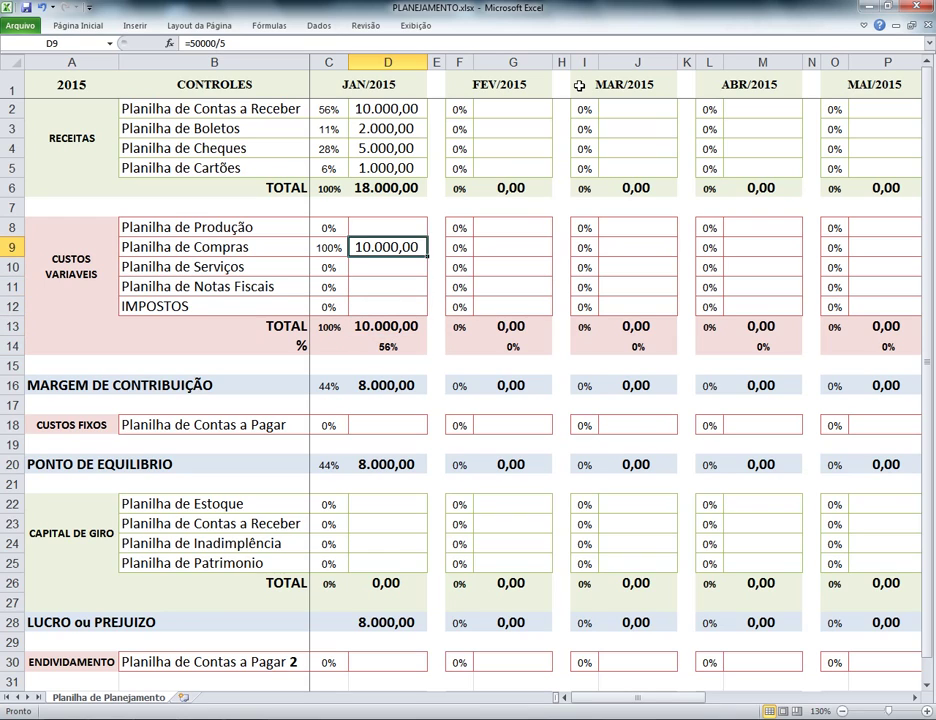
# Step: Look across the Planilha de Compras row at the cells for the months following JAN/2015
pyautogui.press('Right')
pyautogui.press('Right')
pyautogui.press('Right')
pyautogui.press('Right')
pyautogui.press('Right')
pyautogui.press('Left')
pyautogui.press('Left')
pyautogui.press('Left')
pyautogui.press('Left')
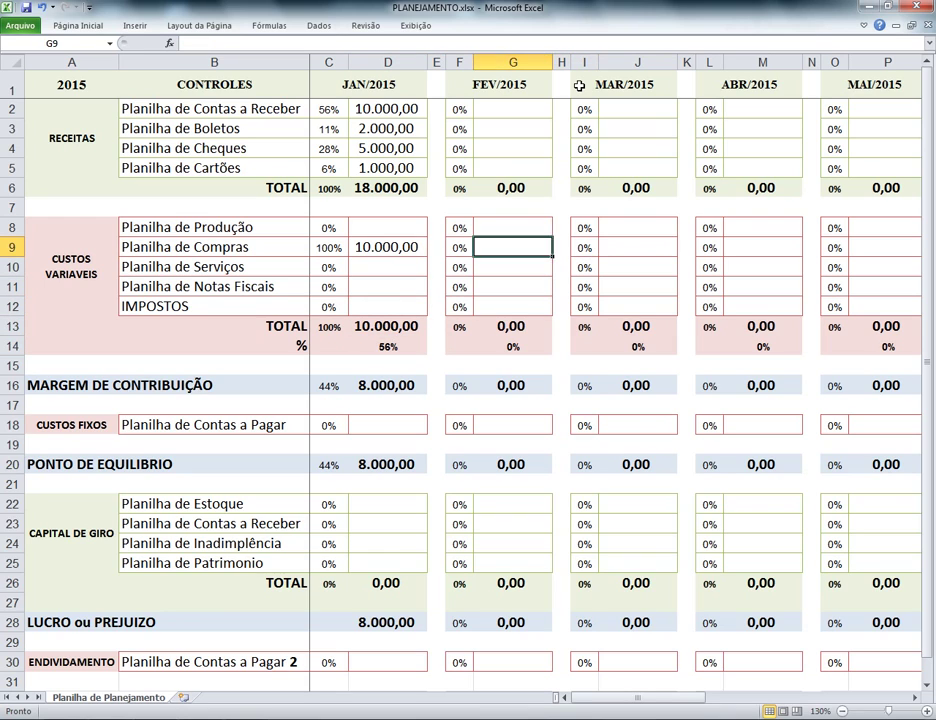
pyautogui.press('Left')
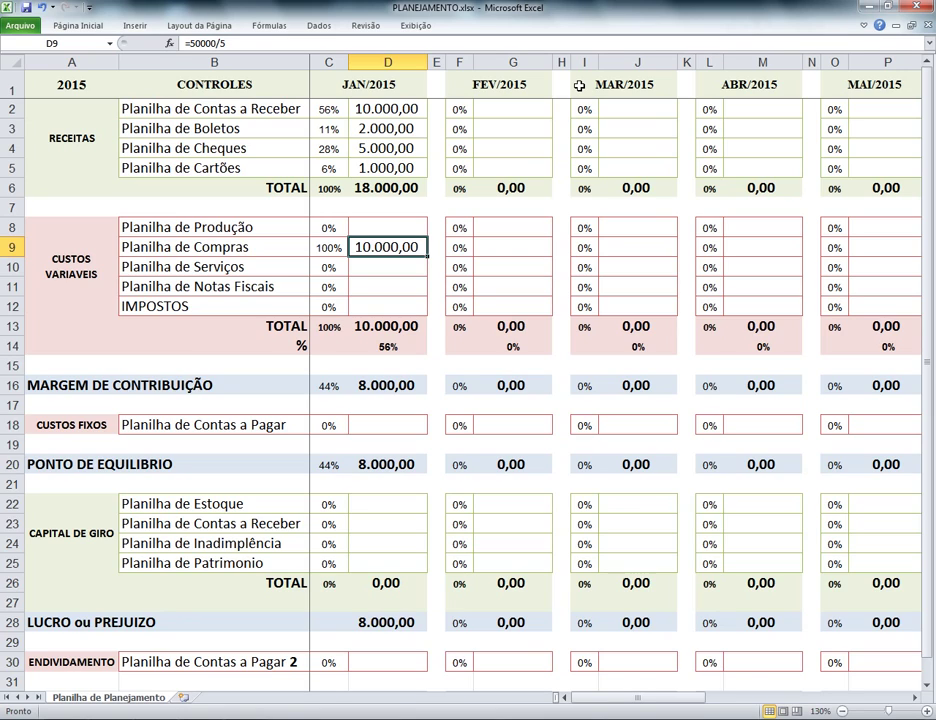
# Step: Replace the JAN/2015 formula for Planilha de Compras with the amount 8000
pyautogui.press('Up')
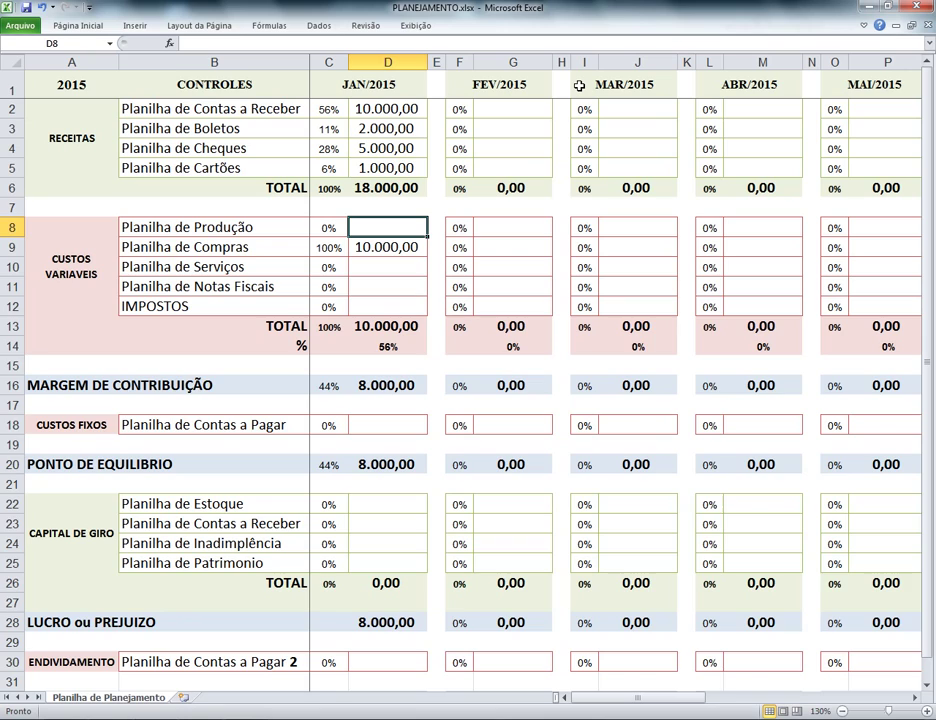
pyautogui.press('Down')
pyautogui.press('Delete')
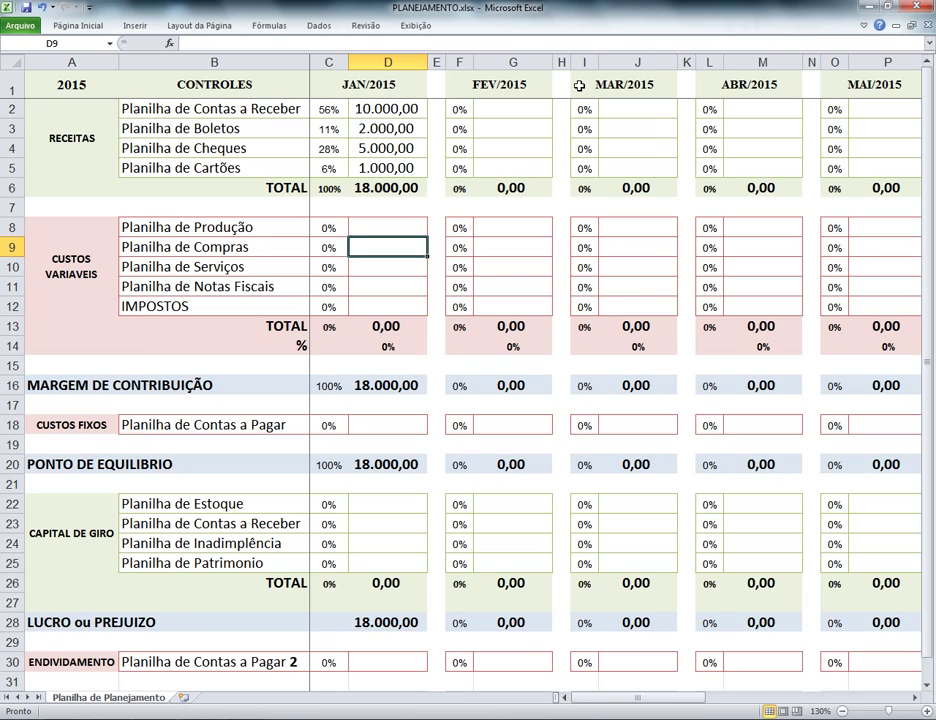
pyautogui.press('alt')
pyautogui.press('alt')
pyautogui.write('8000')
pyautogui.press('Return')
pyautogui.press('Return')
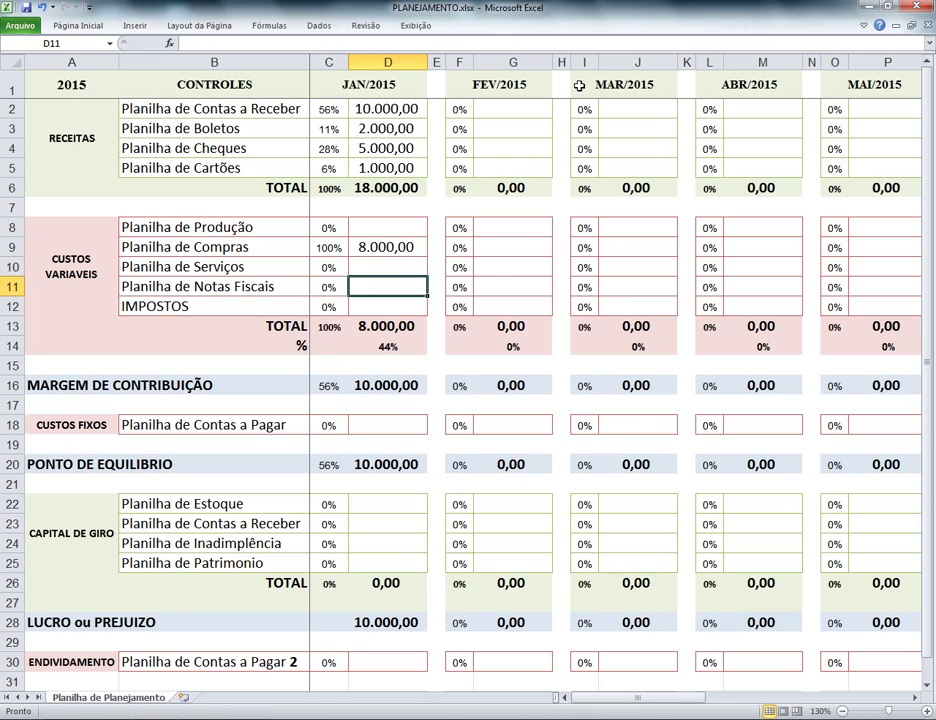
# Step: Review the JAN/2015 MARGEM DE CONTRIBUIÇÃO row and the CUSTOS FIXOS cell beneath it
pyautogui.press('Down')
pyautogui.press('Down')
pyautogui.press('Down')
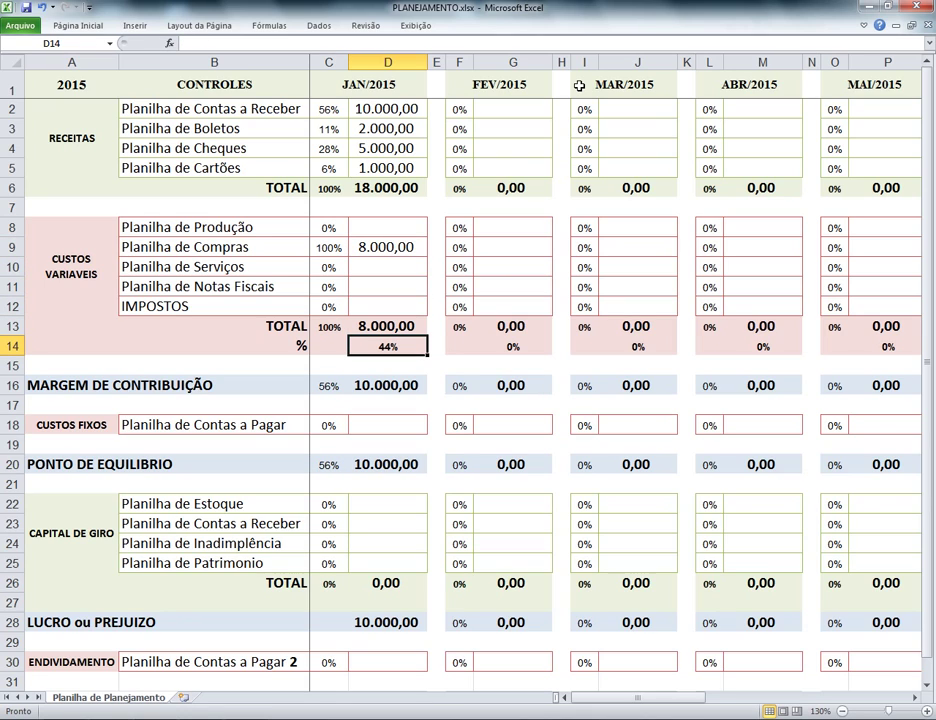
pyautogui.press('Down')
pyautogui.press('Down')
pyautogui.press('Left')
pyautogui.press('Left')
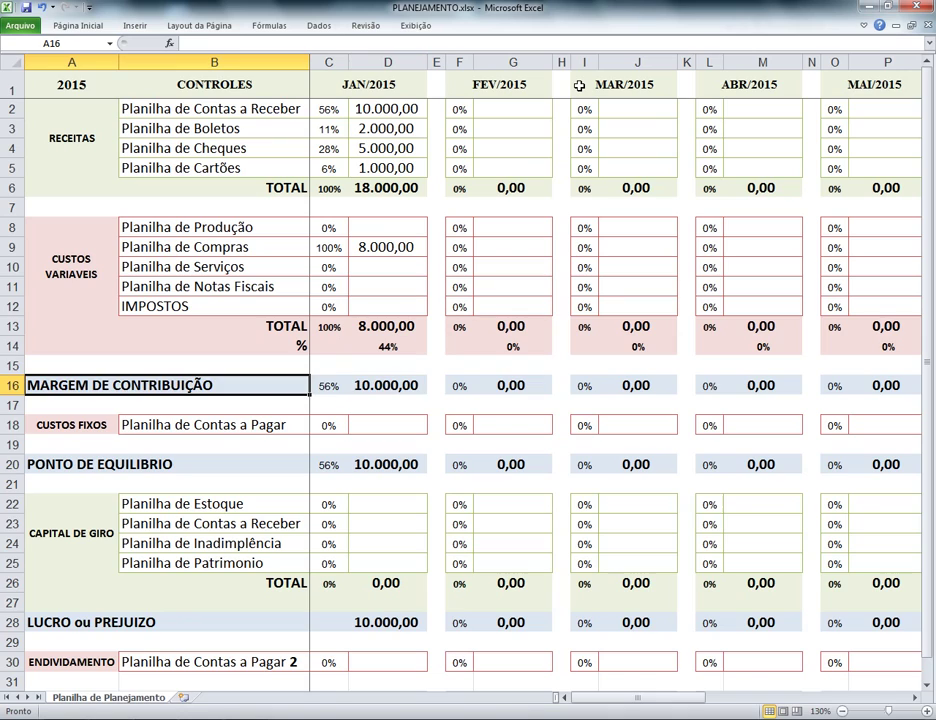
pyautogui.press('Right')
pyautogui.press('Right')
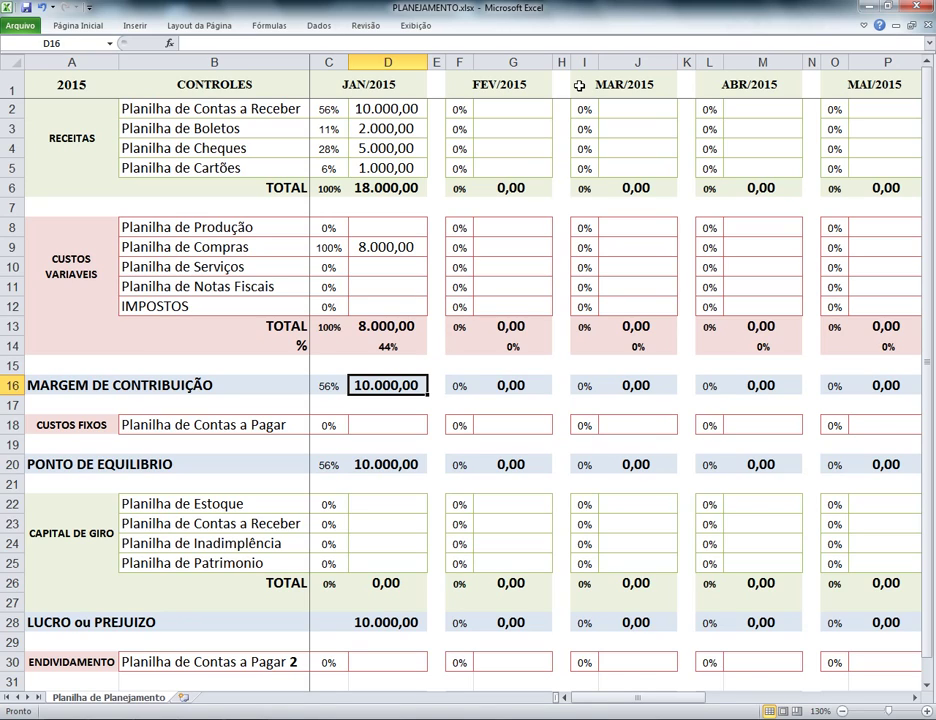
pyautogui.press('Down')
pyautogui.press('Down')
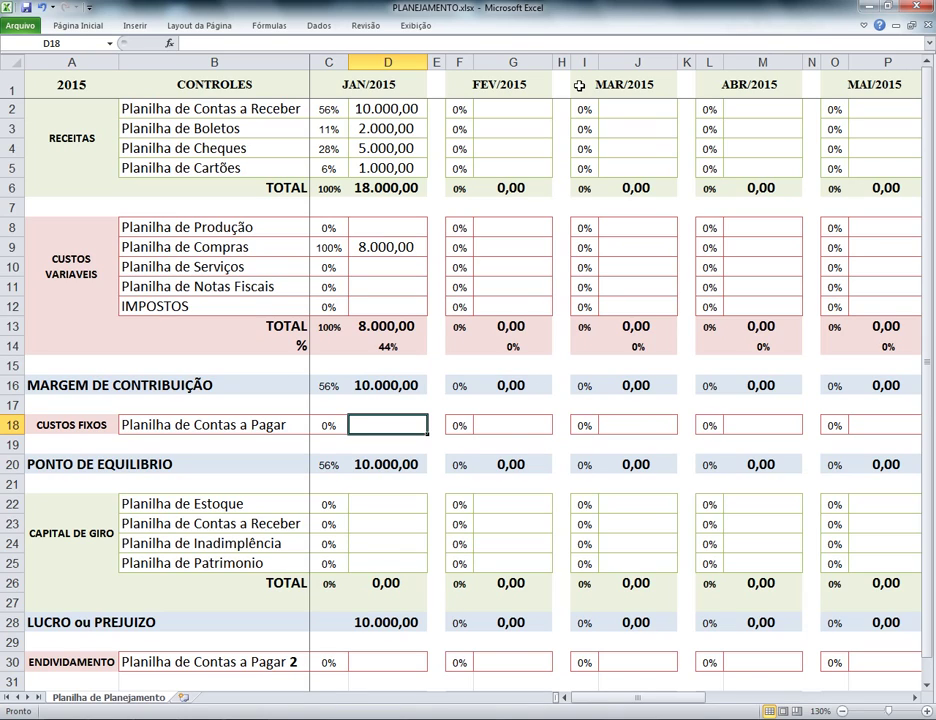
# Step: Compare the JAN/2015 Planilha de Compras amount with the contribution margin and the fixed-cost cell
pyautogui.press('Up')
pyautogui.press('Up')
pyautogui.press('Up')
pyautogui.press('Up')
pyautogui.press('Up')
pyautogui.press('Up')
pyautogui.press('Up')
pyautogui.press('Up')
pyautogui.press('Up')
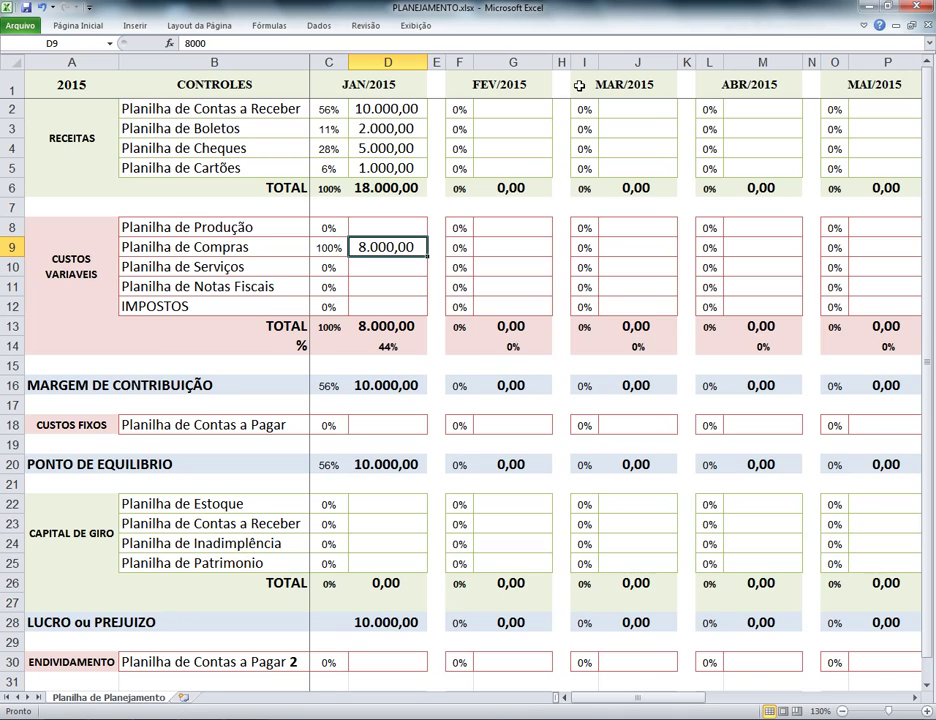
pyautogui.press('Down')
pyautogui.press('Down')
pyautogui.press('Down')
pyautogui.press('Down')
pyautogui.press('Down')
pyautogui.press('Down')
pyautogui.press('Down')
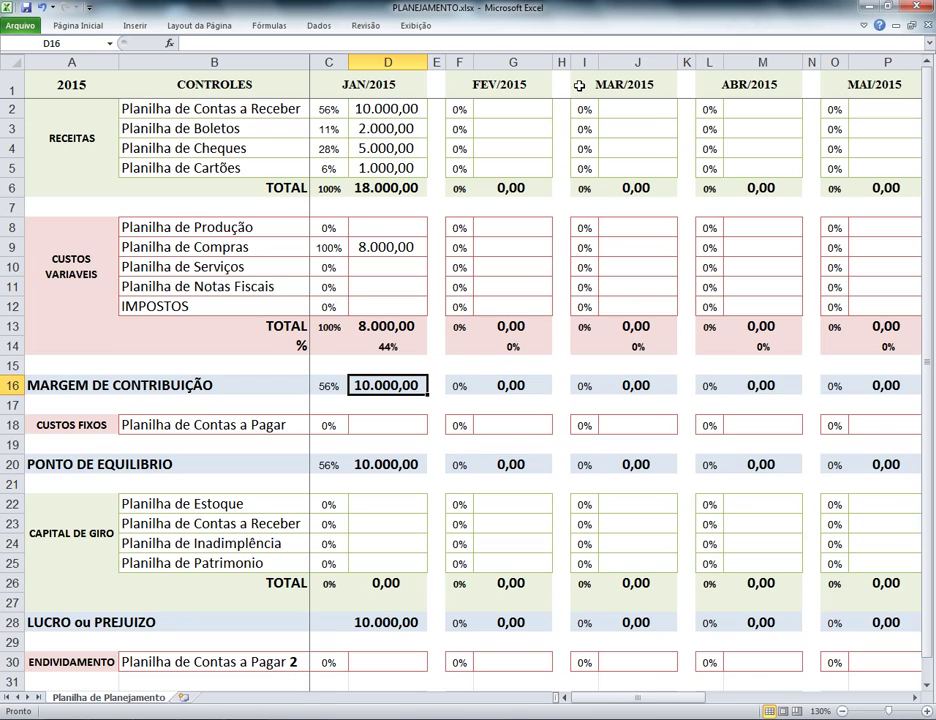
pyautogui.press('Down')
pyautogui.press('Down')
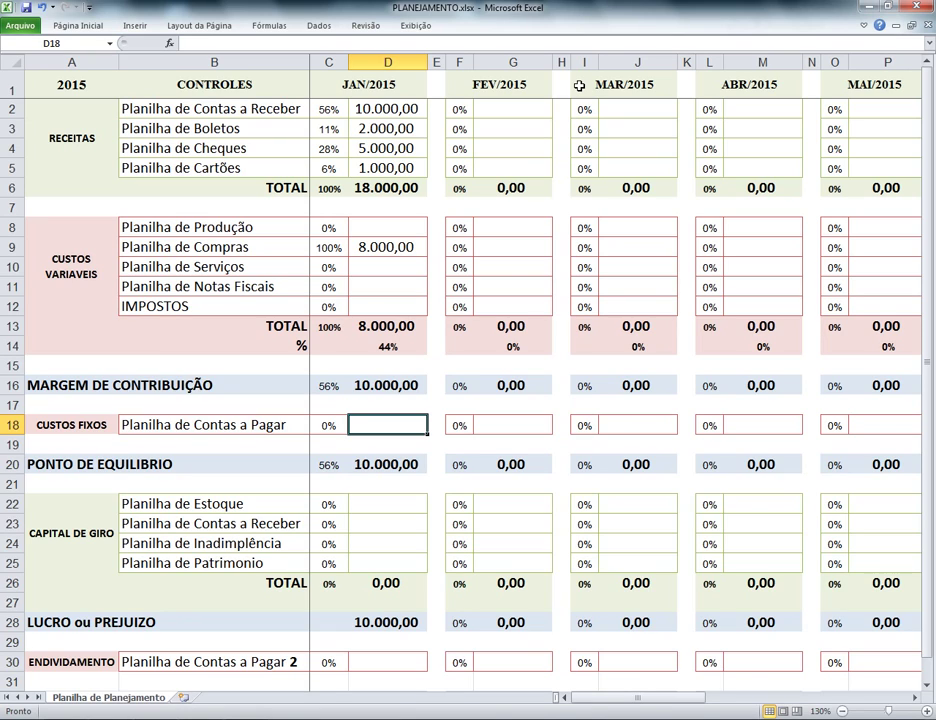
# Step: Review the JAN/2015 RECEITAS amounts and their total in row 6
pyautogui.press('Up')
pyautogui.press('Up')
pyautogui.press('Up')
pyautogui.press('Up')
pyautogui.press('Up')
pyautogui.press('Up')
pyautogui.press('Up')
pyautogui.press('Up')
pyautogui.press('Up')
pyautogui.press('Up')
pyautogui.press('Up')
pyautogui.press('Up')
pyautogui.press('Up')
pyautogui.press('Up')
pyautogui.press('Up')
pyautogui.press('Up')
pyautogui.press('Up')
pyautogui.press('Down')
pyautogui.press('Down')
pyautogui.press('Down')
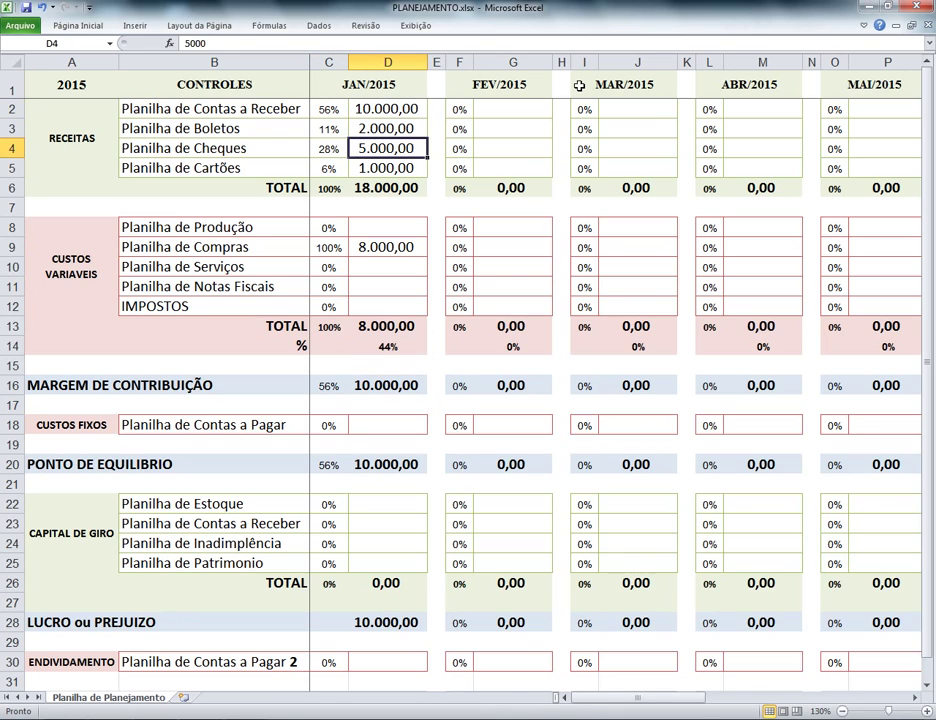
pyautogui.press('Down')
pyautogui.press('Down')
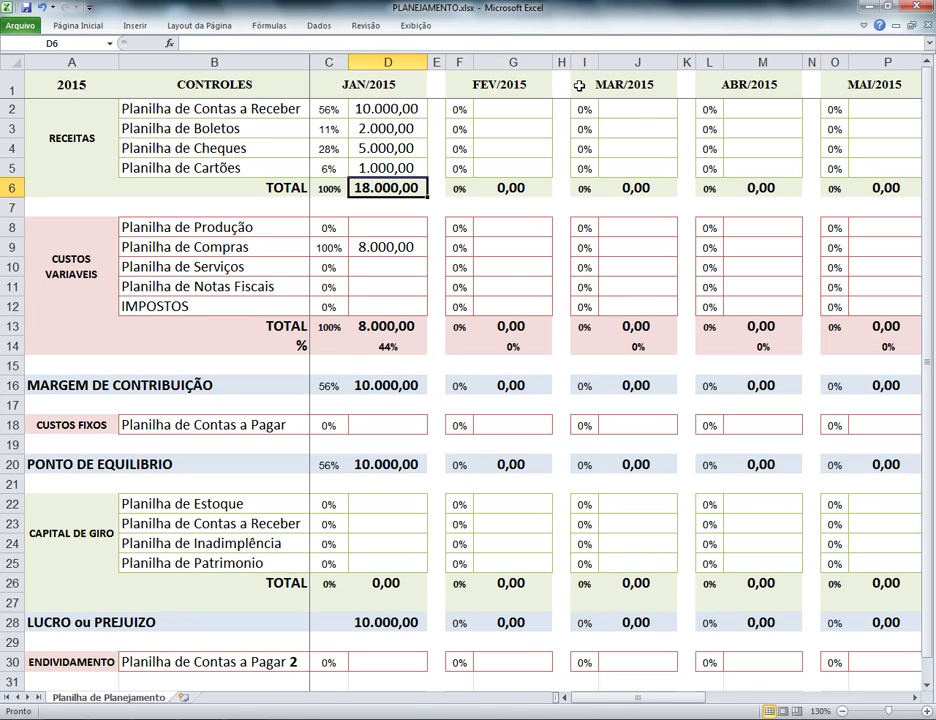
# Step: Check the JAN/2015 variable-cost total in row 13 against the MARGEM DE CONTRIBUIÇÃO amount
pyautogui.press('Down')
pyautogui.press('Down')
pyautogui.press('Down')
pyautogui.press('Down')
pyautogui.press('Down')
pyautogui.press('Down')
pyautogui.press('Down')
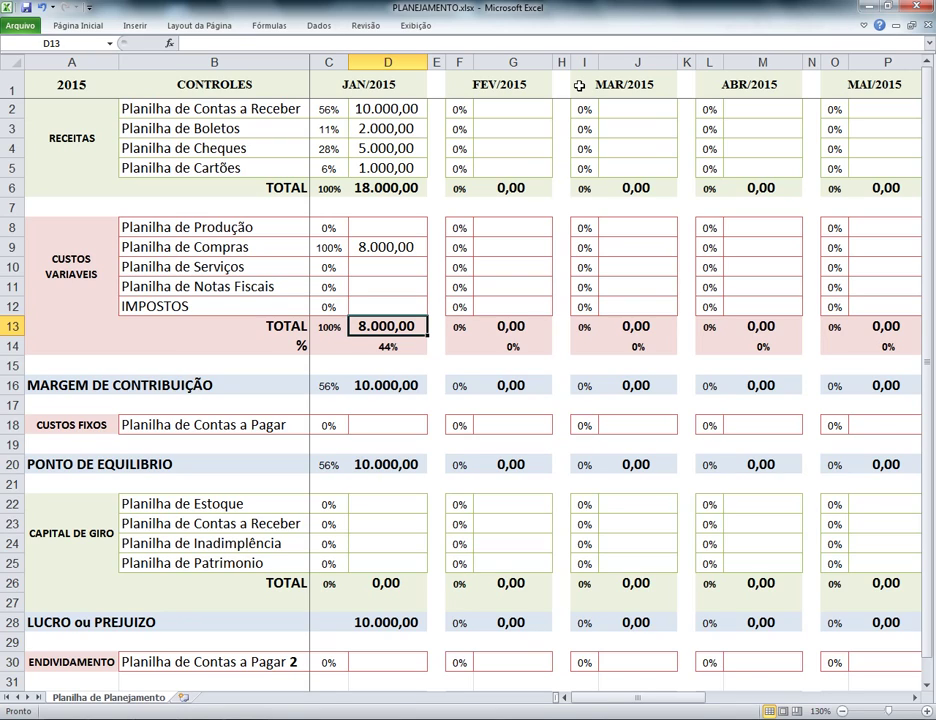
pyautogui.press('Down')
pyautogui.press('Down')
pyautogui.press('Down')
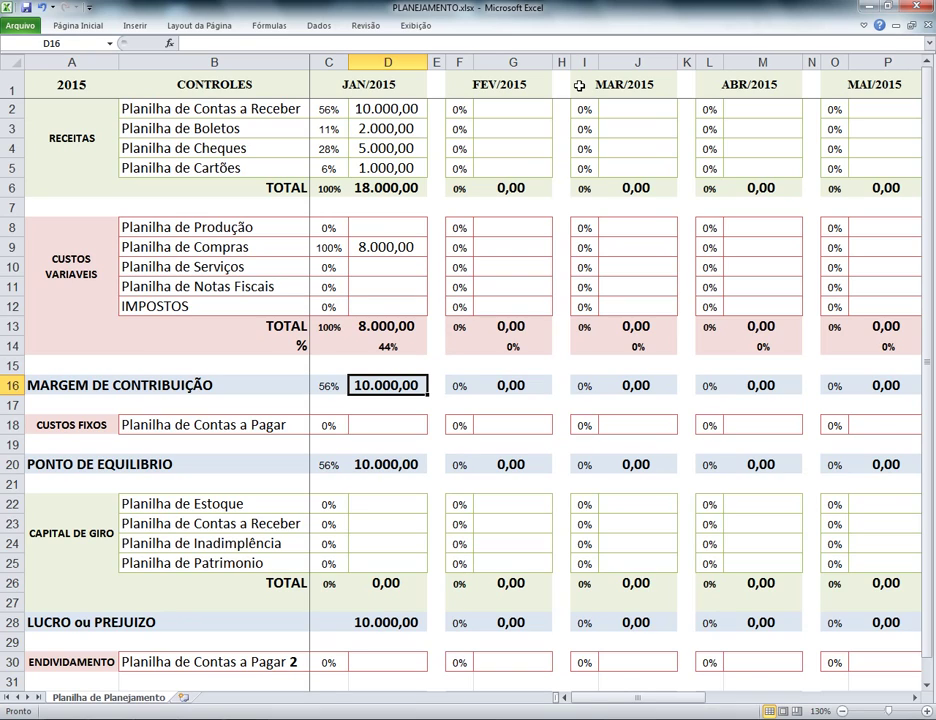
# Step: Enter 7000 as the JAN/2015 fixed cost for Planilha de Contas a Pagar in row 18
pyautogui.press('Down')
pyautogui.press('Down')
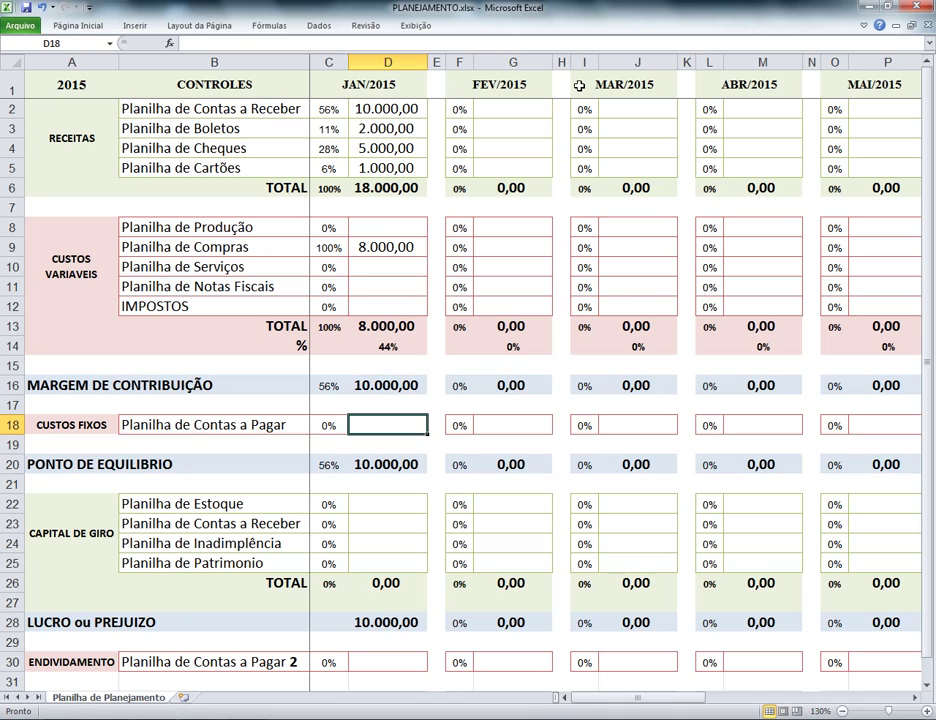
pyautogui.write('7000')
pyautogui.press('Return')
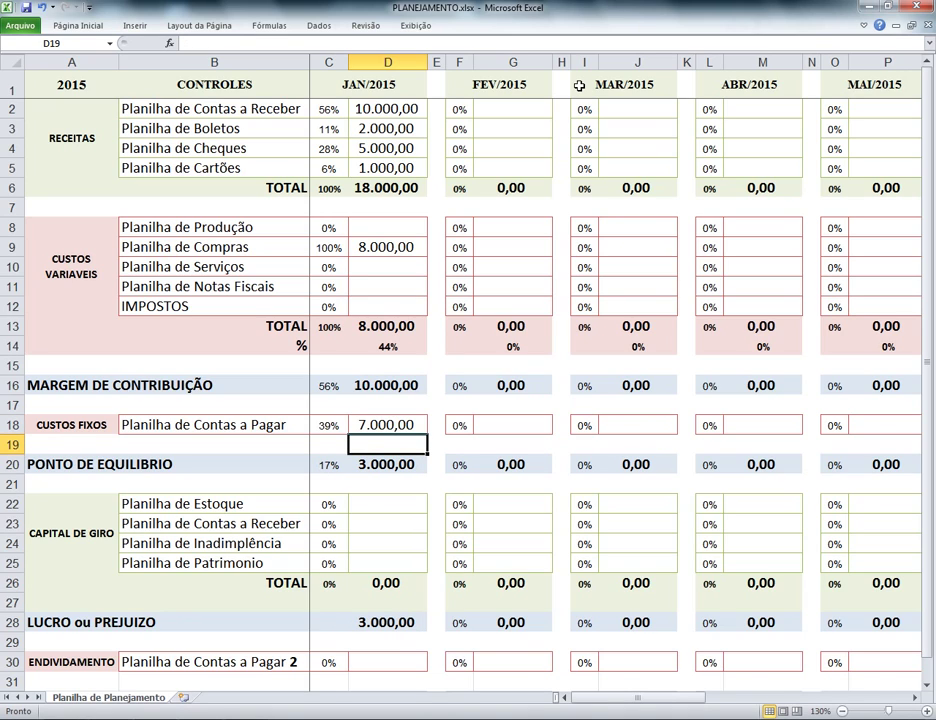
# Step: Change the JAN/2015 fixed cost for Planilha de Contas a Pagar to 5000
pyautogui.press('Up')
pyautogui.write('5000')
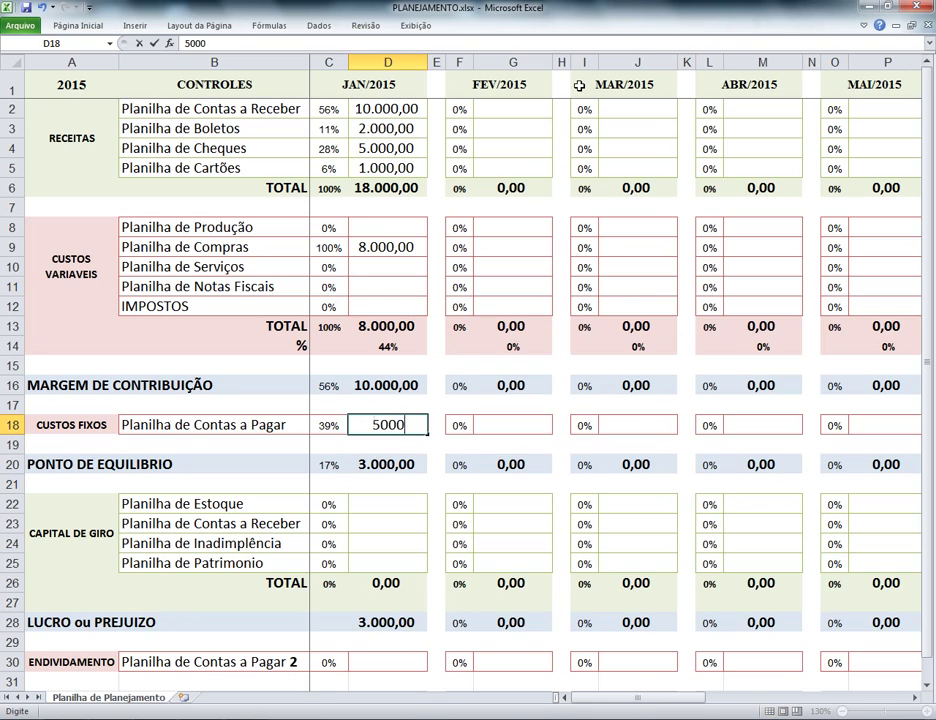
pyautogui.press('Return')
pyautogui.press('Up')
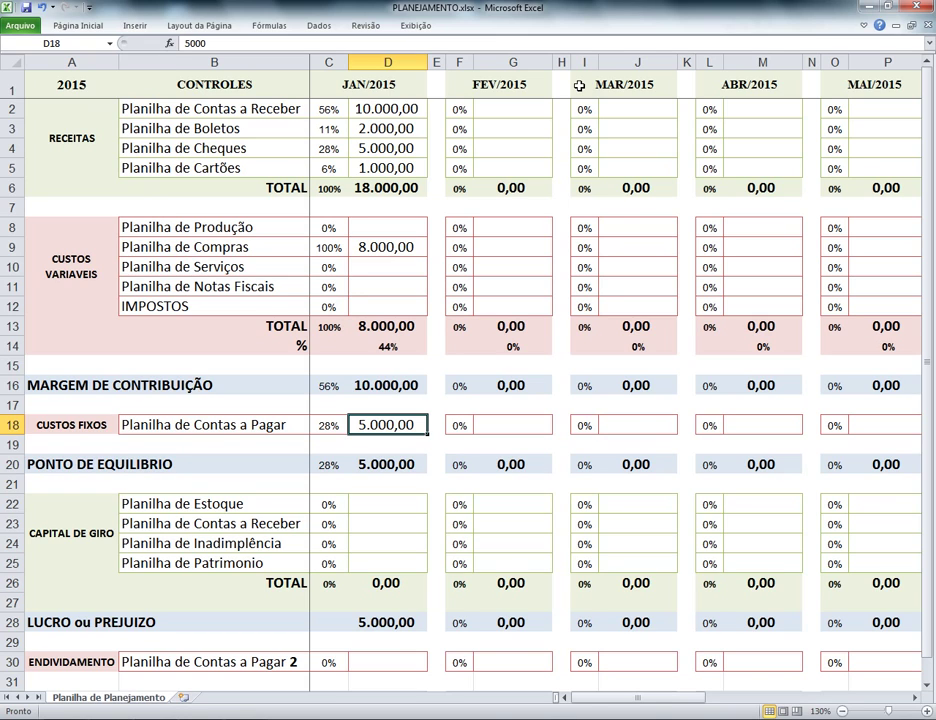
# Step: Examine the CUSTOS FIXOS row and the JAN/2015 contribution margin above it
pyautogui.scroll(-2, 622, 485)
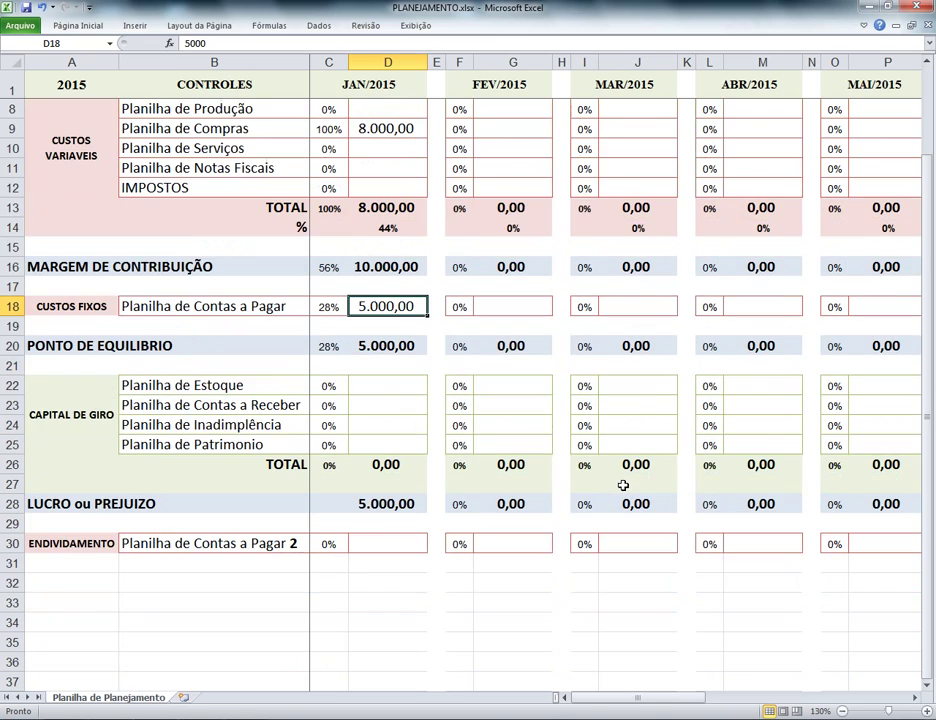
pyautogui.scroll(2, 622, 485)
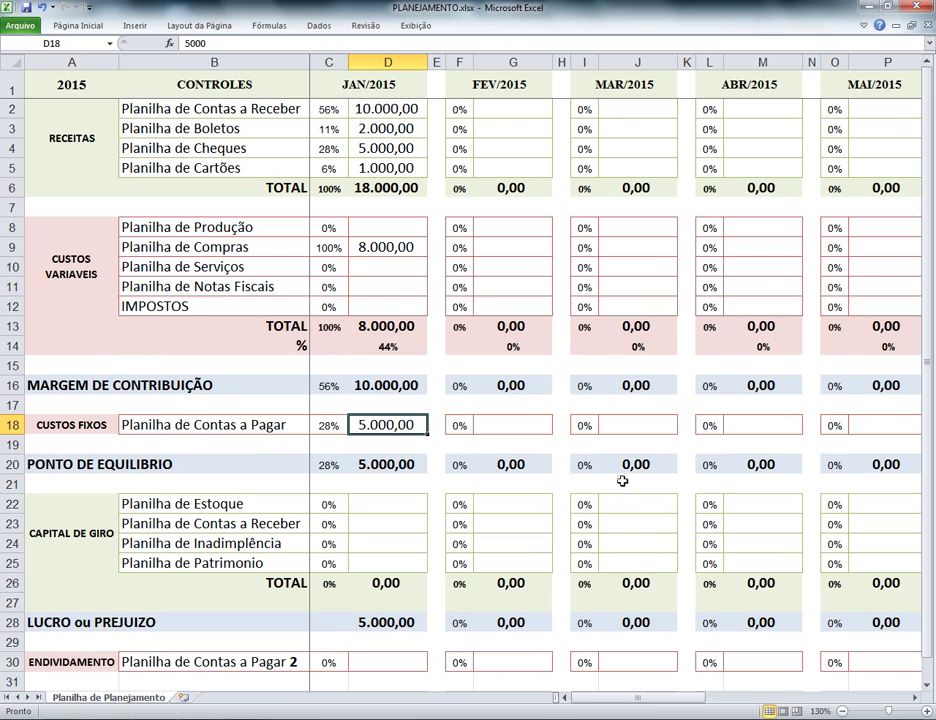
pyautogui.click(57, 426)
pyautogui.press('Right')
pyautogui.press('Right')
pyautogui.press('Right')
pyautogui.press('Up')
pyautogui.press('Up')
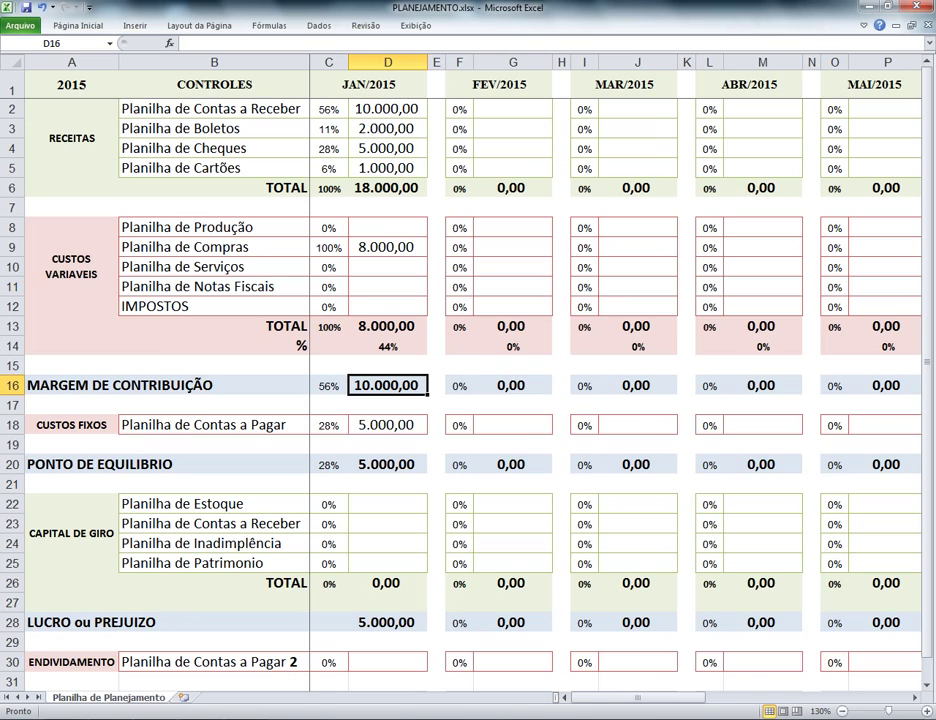
# Step: Set the JAN/2015 fixed cost for Planilha de Contas a Pagar to 6000
pyautogui.press('Down')
pyautogui.press('Down')
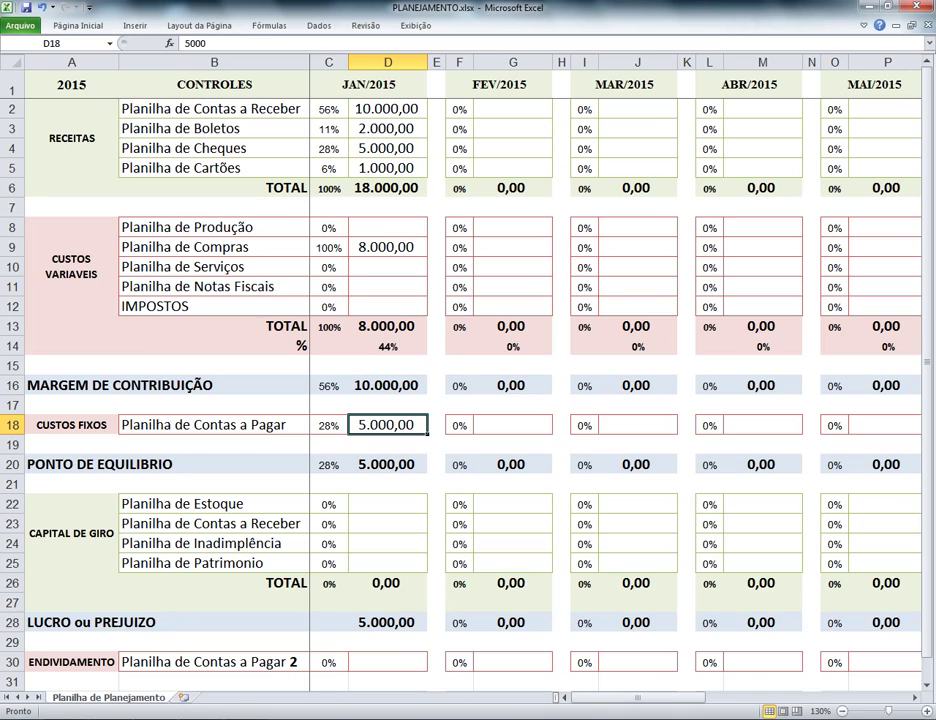
pyautogui.write('6000')
pyautogui.press('Return')
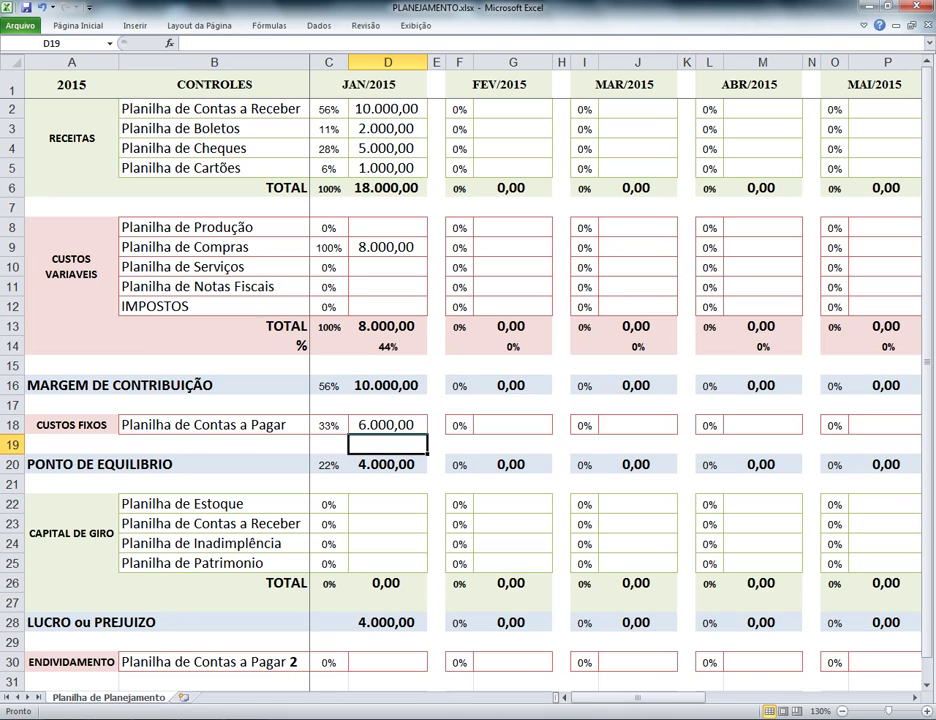
pyautogui.press('Up')
# Step: Inspect the PONTO DE EQUILIBRIO row, checking its JAN/2015 percentage and amount
pyautogui.press('Down')
pyautogui.press('Down')
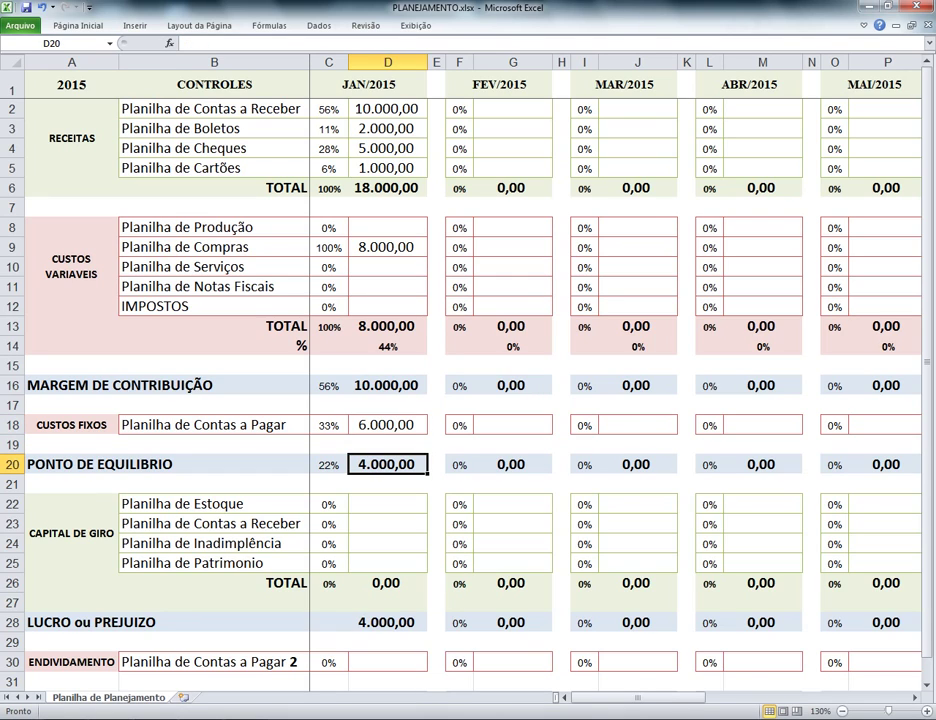
pyautogui.press('Delete')
pyautogui.press('Return')
pyautogui.press('Left')
pyautogui.press('Left')
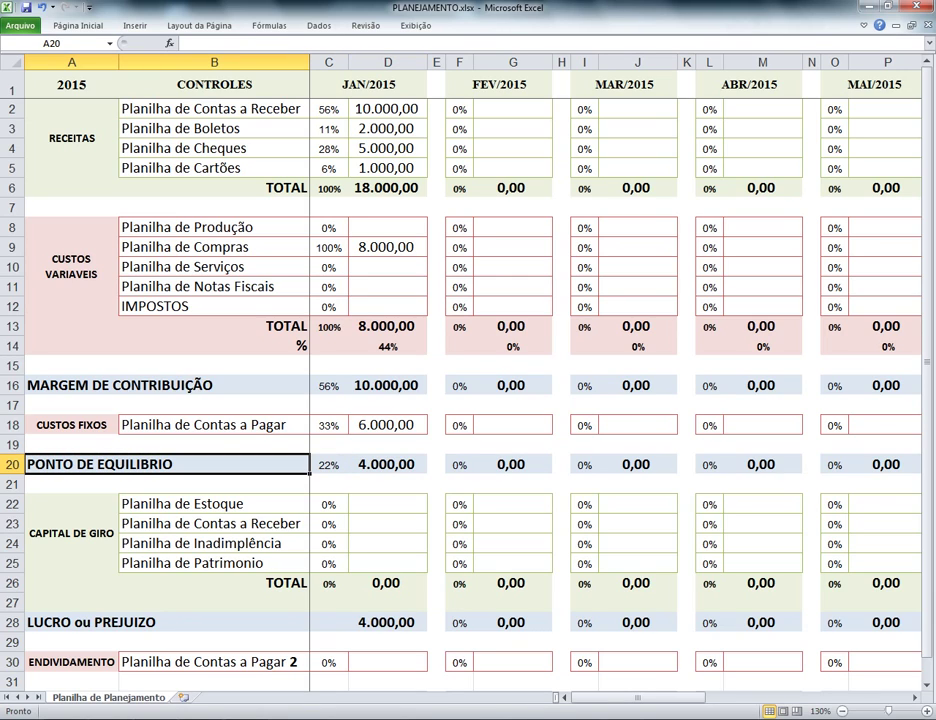
pyautogui.click(329, 464)
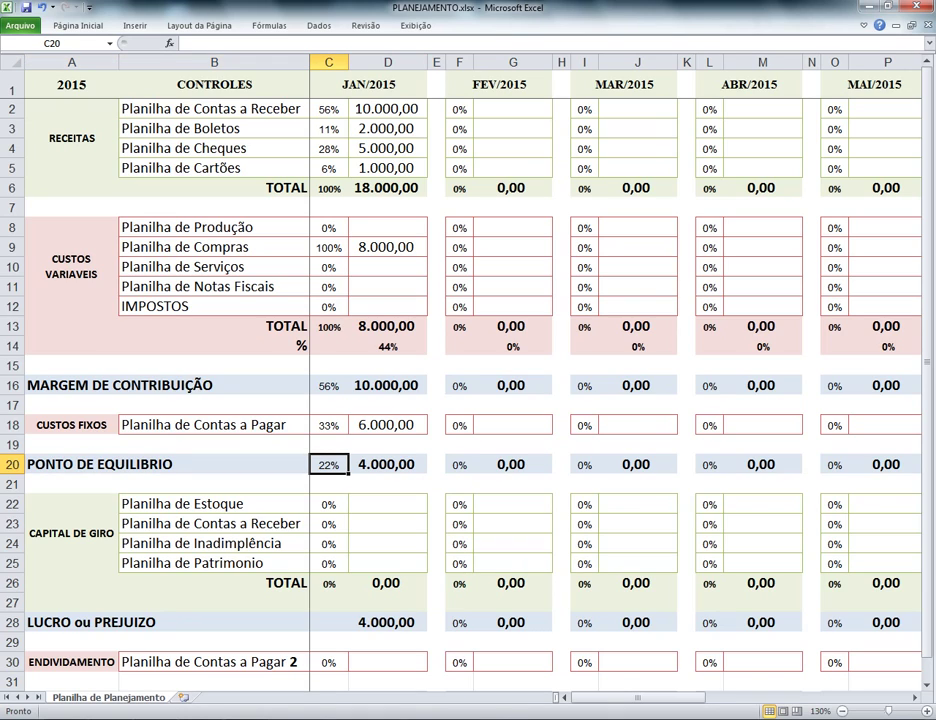
pyautogui.click(388, 464)
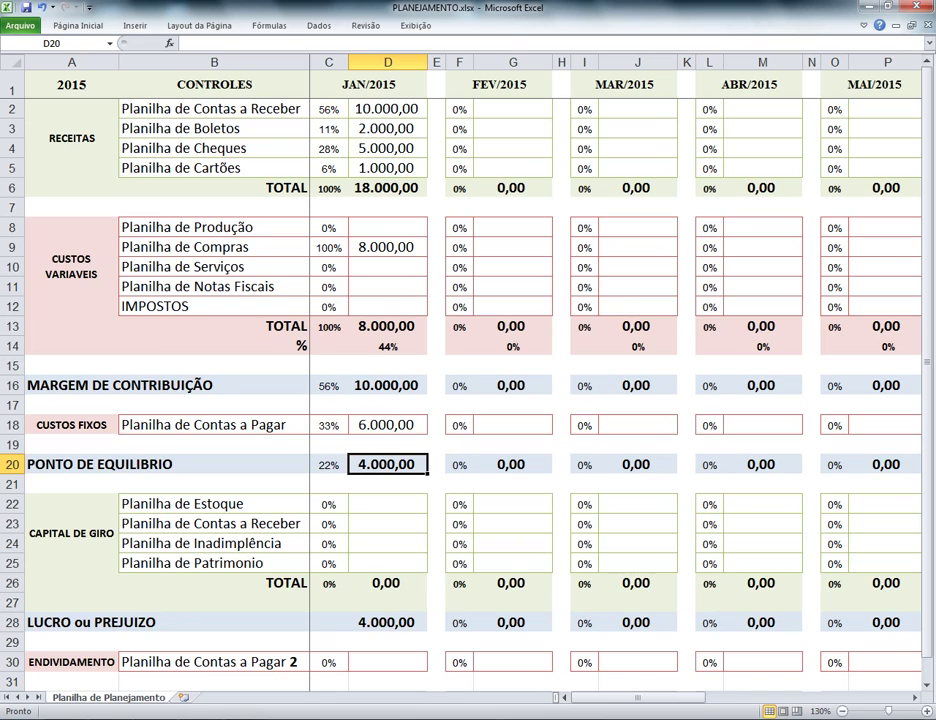
# Step: Enter 40000 as the JAN/2015 Planilha de Estoque amount under CAPITAL DE GIRO
pyautogui.click(388, 484)
pyautogui.click(388, 504)
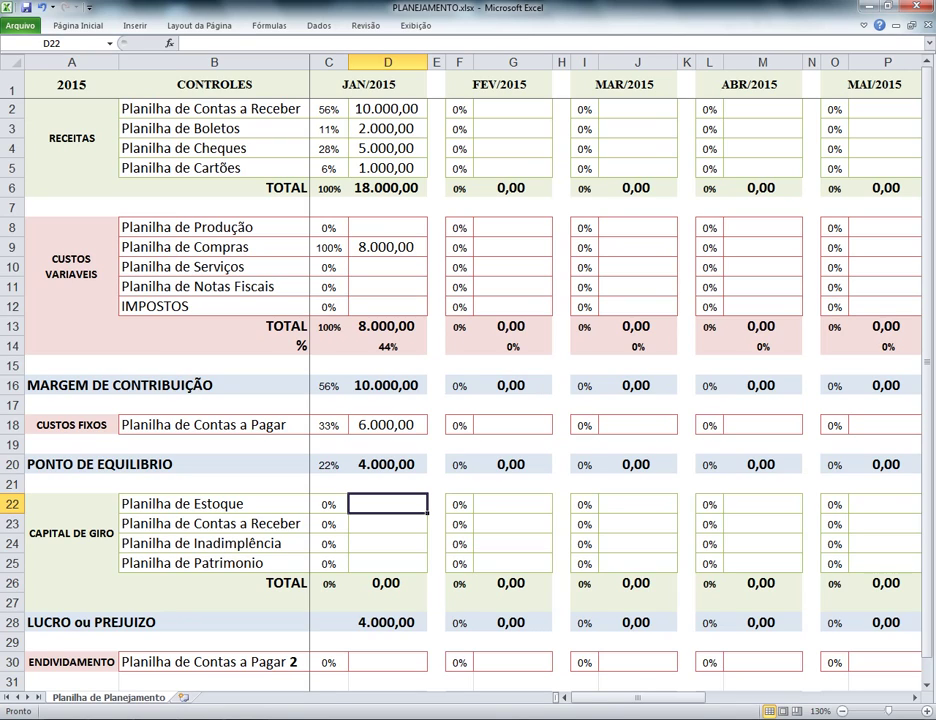
pyautogui.write('40000')
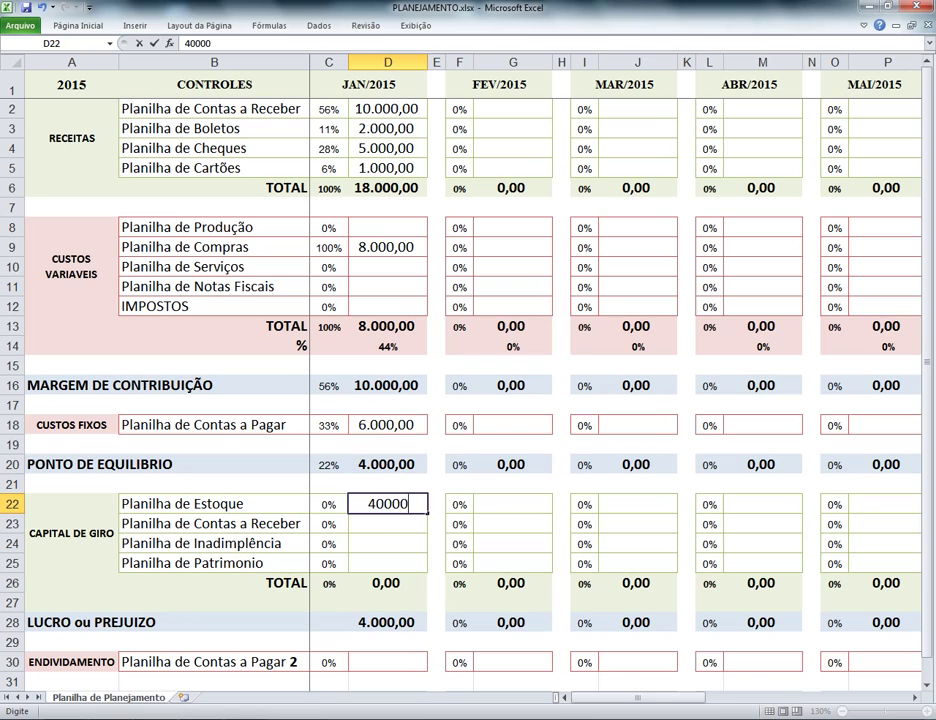
pyautogui.press('Return')
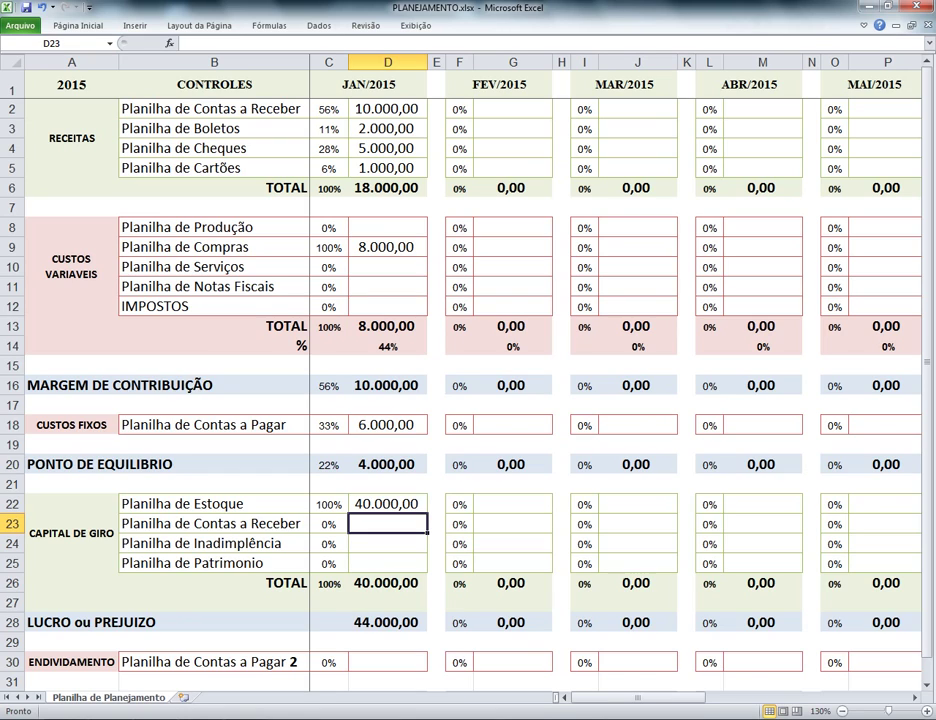
# Step: Compare the JAN/2015 Planilha de Compras amount with the Planilha de Estoque amount
pyautogui.click(376, 249)
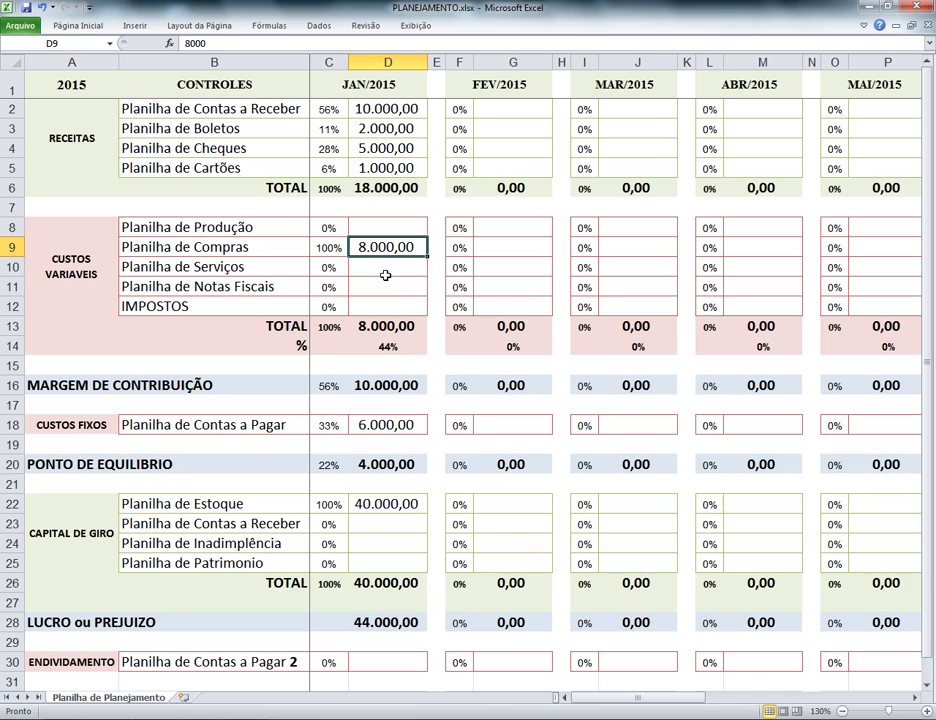
pyautogui.click(386, 503)
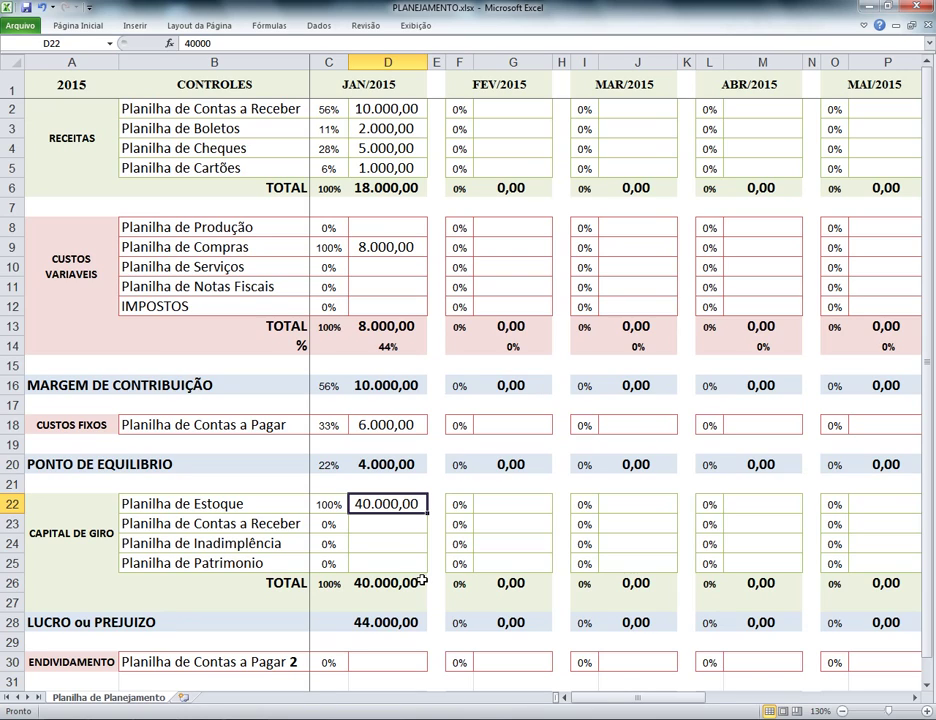
pyautogui.press('Return')
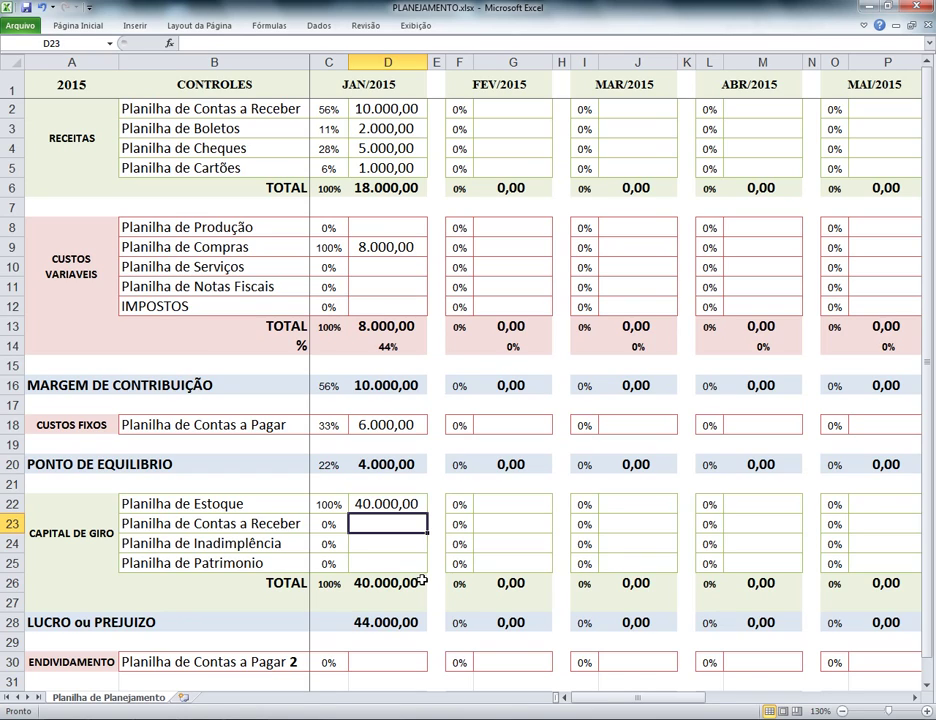
pyautogui.press('Up')
pyautogui.press('Down')
pyautogui.press('Left')
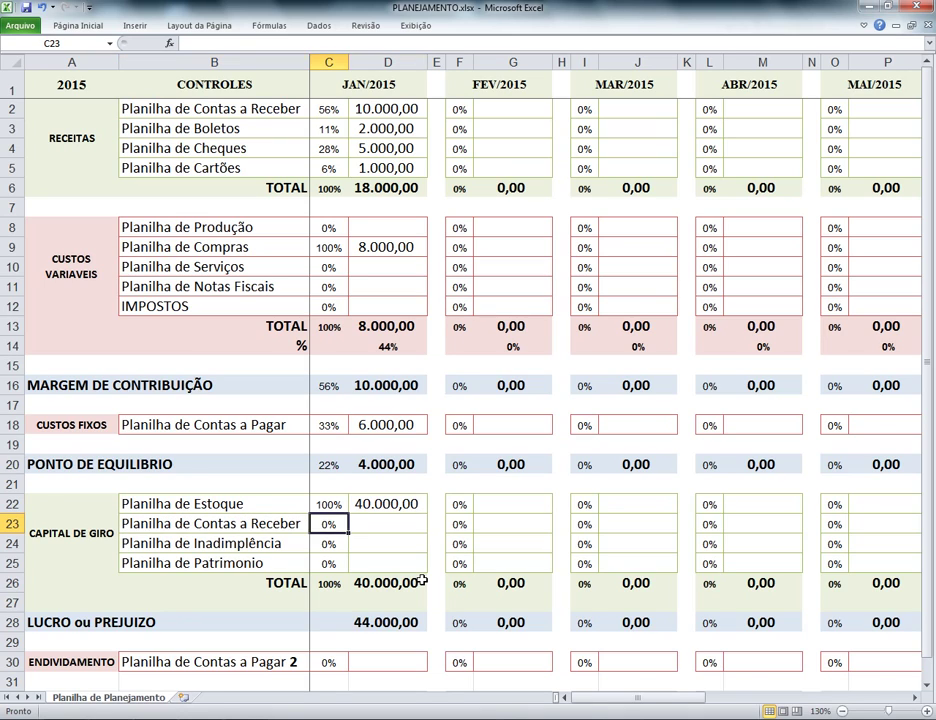
# Step: Enter 80000 as the JAN/2015 Planilha de Contas a Receber amount under CAPITAL DE GIRO
pyautogui.press('Right')
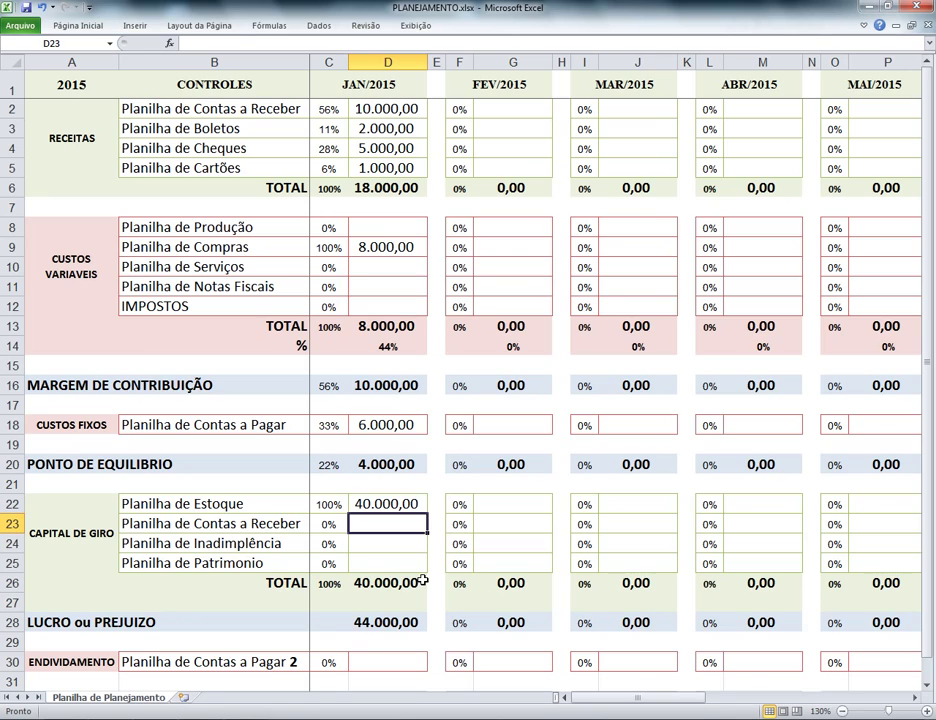
pyautogui.write('80000')
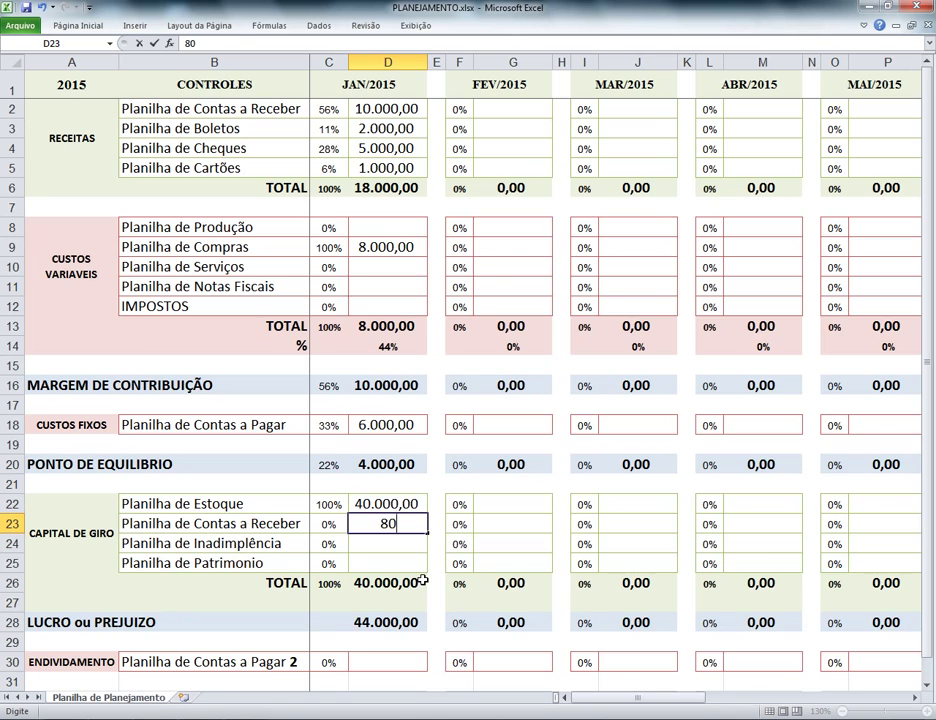
pyautogui.press('Return')
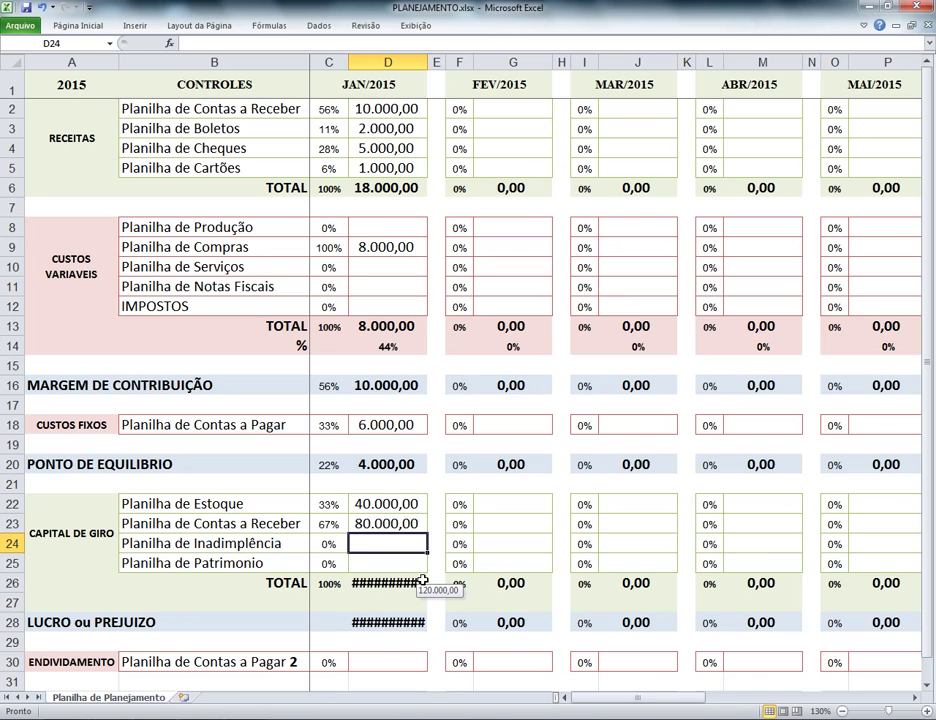
# Step: Try to widen the JAN/2015 amount column to fit its totals
pyautogui.click(412, 62)
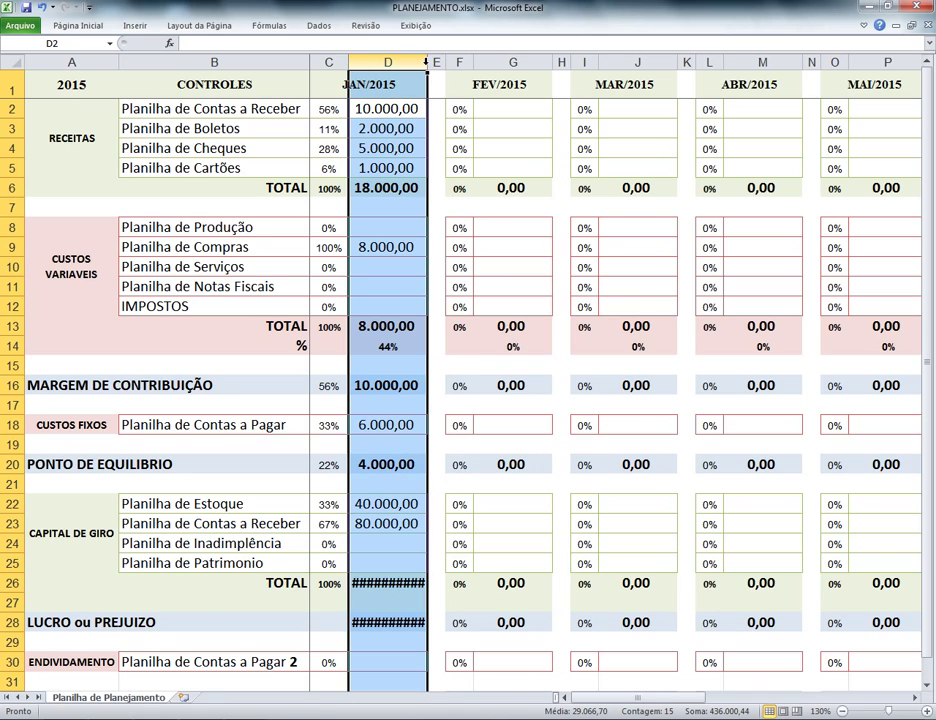
pyautogui.click(431, 62)
pyautogui.click(387, 540)
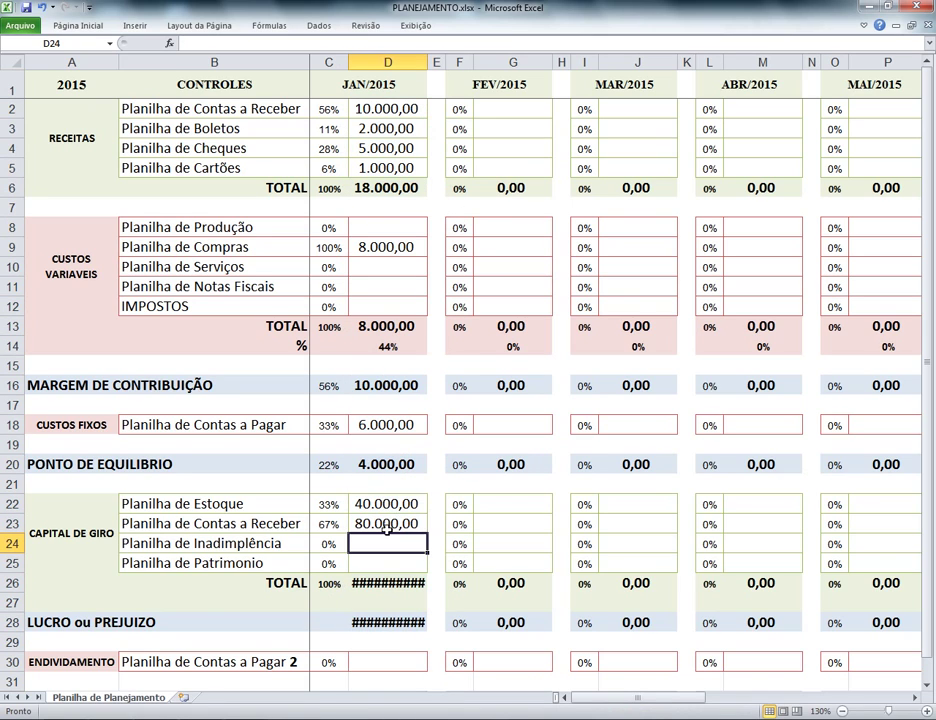
# Step: Set the JAN/2015 Planilha de Contas a Receber amount under CAPITAL DE GIRO to 20000
pyautogui.click(387, 527)
pyautogui.write('20000')
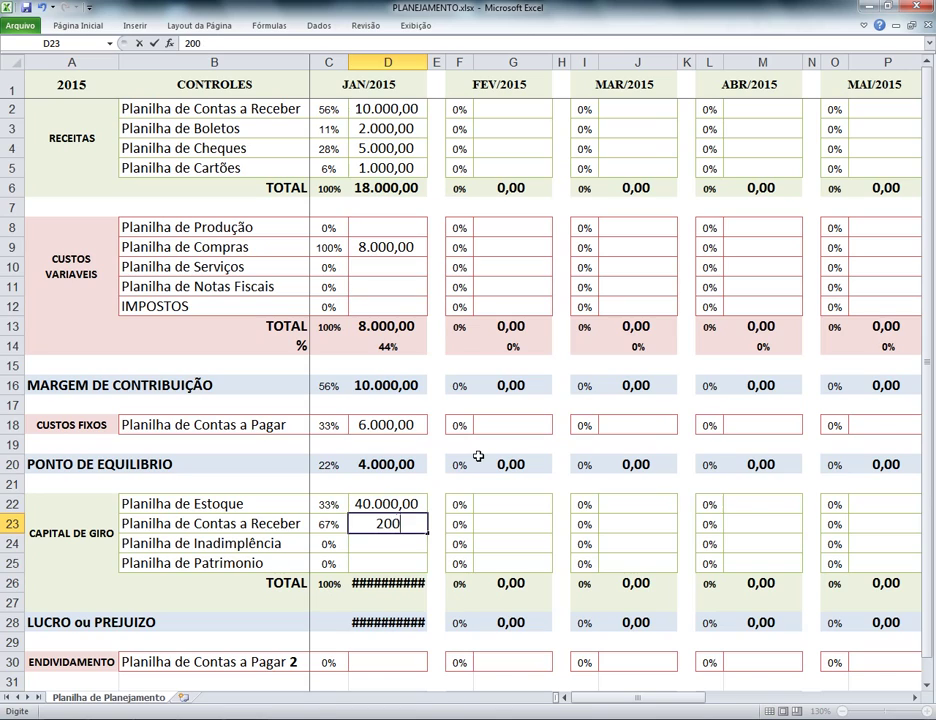
pyautogui.press('Return')
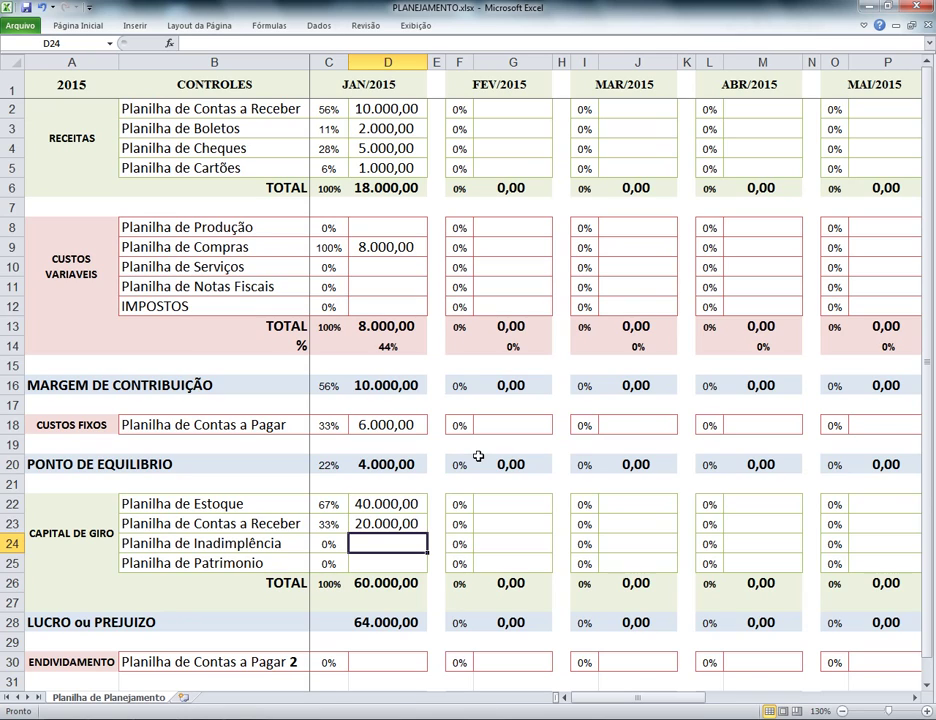
pyautogui.press('Up')
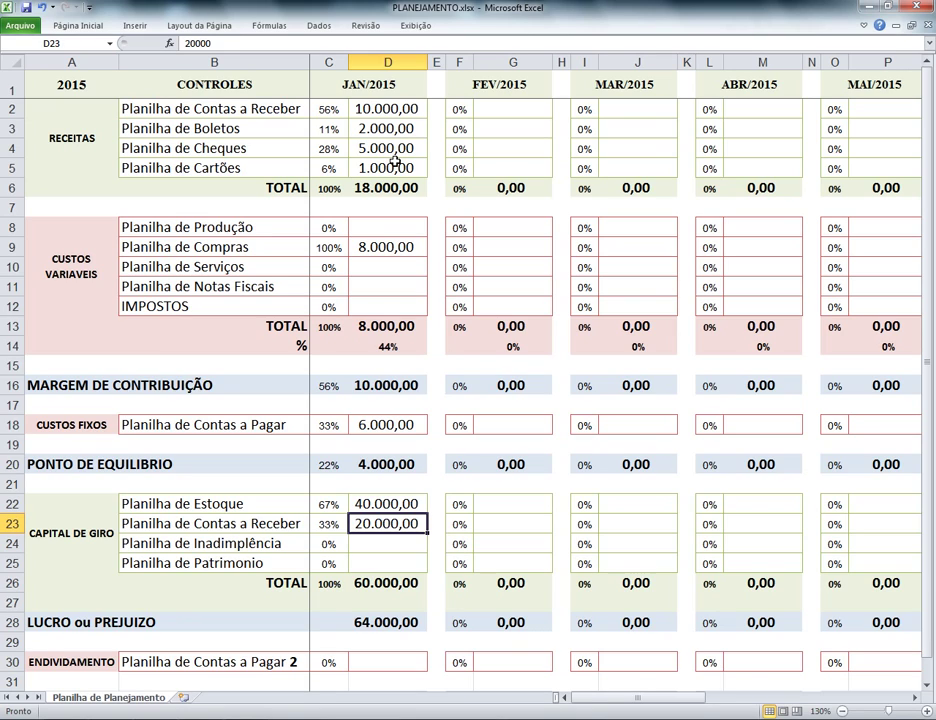
# Step: Enter 40000 as the JAN/2015 Planilha de Inadimplência amount under CAPITAL DE GIRO
pyautogui.press('Return')
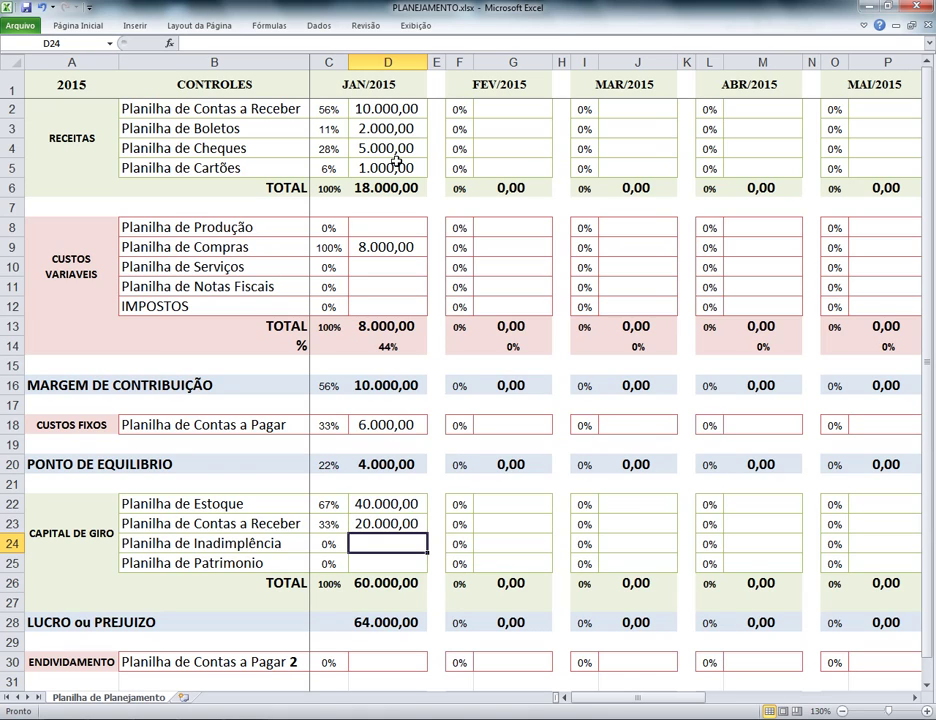
pyautogui.write('1')
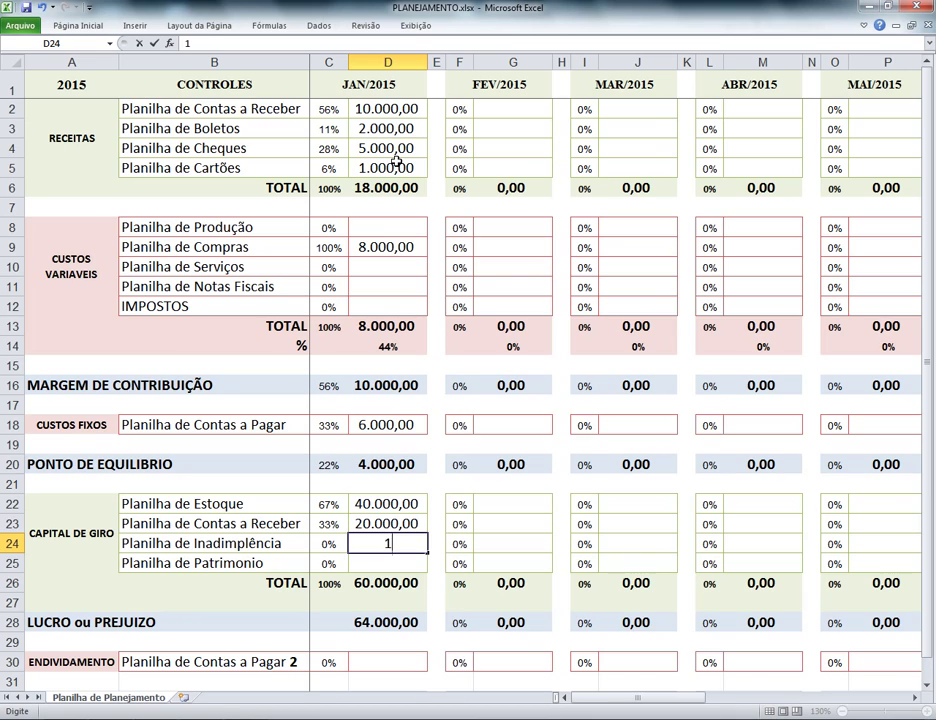
pyautogui.press('Escape')
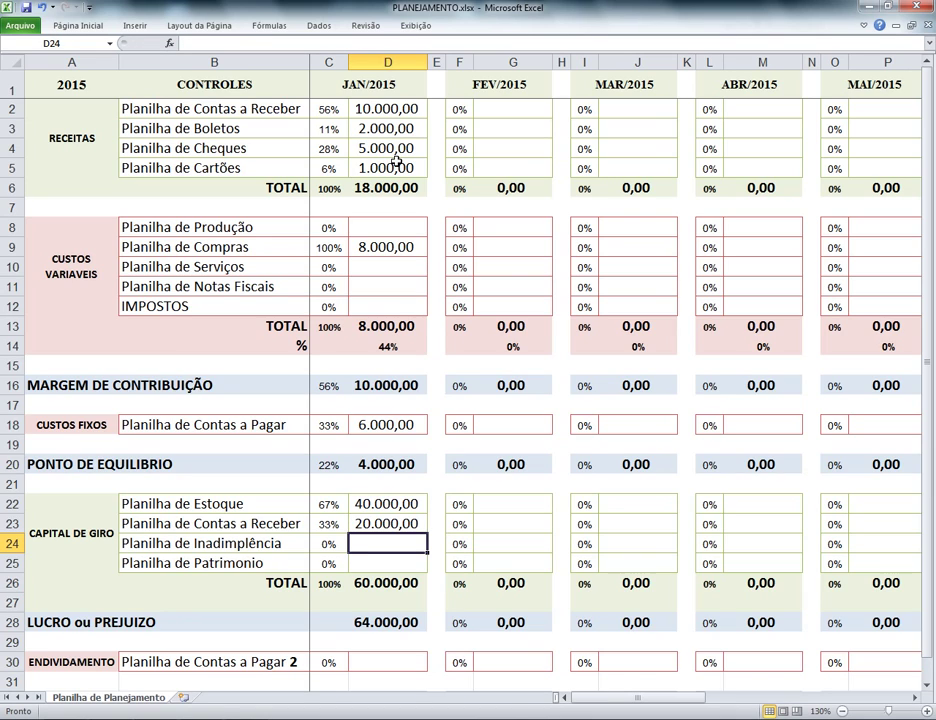
pyautogui.write('40000')
pyautogui.press('Return')
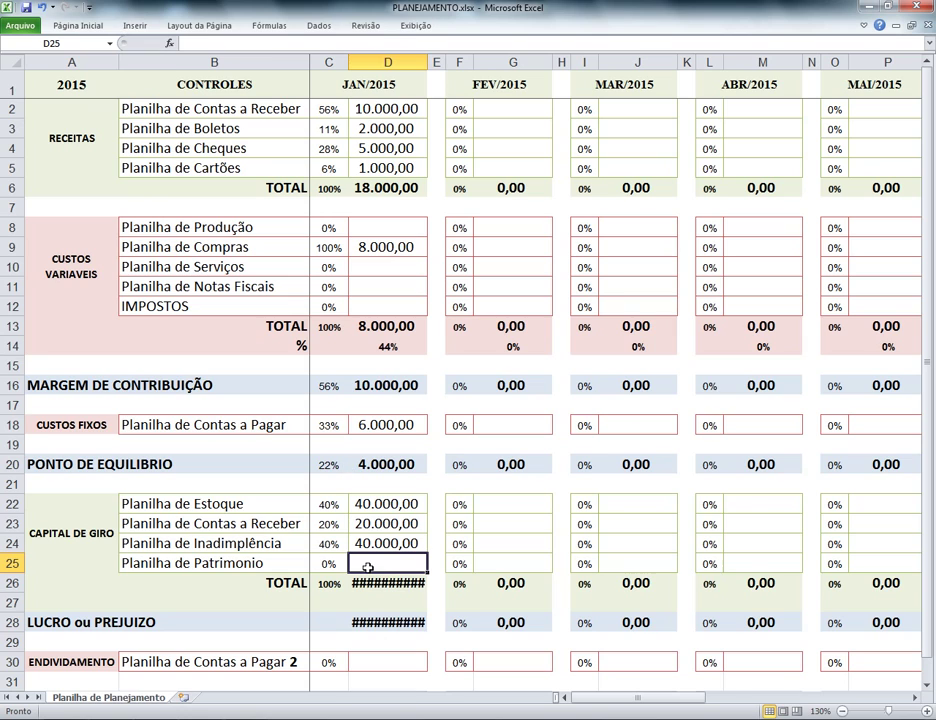
# Step: Unprotect the worksheet and autofit the JAN/2015 amount column's width to its contents
pyautogui.doubleClick(77, 25)
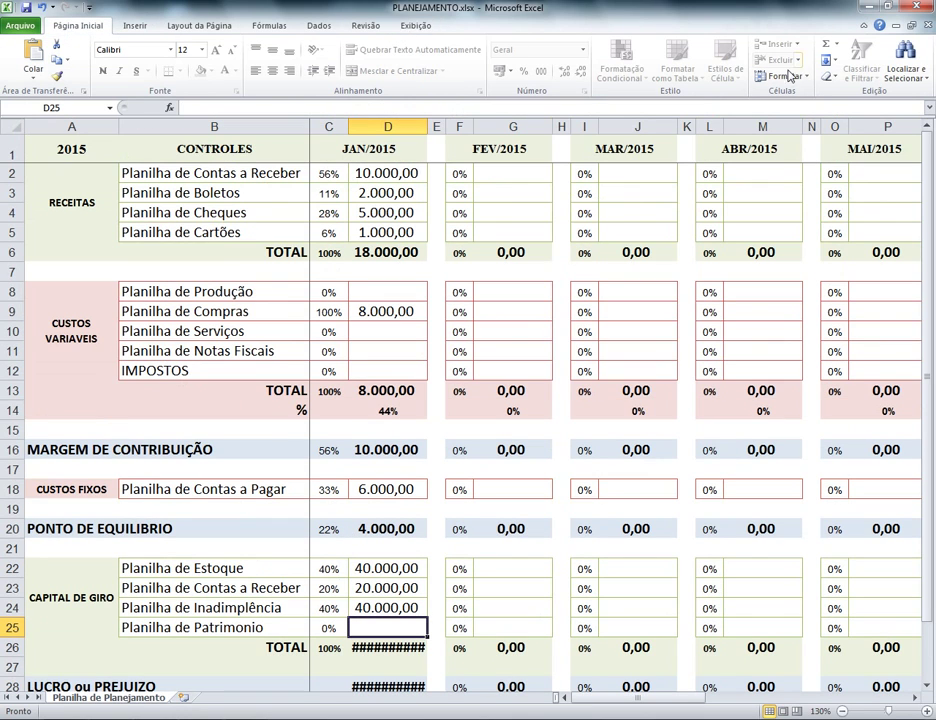
pyautogui.click(782, 76)
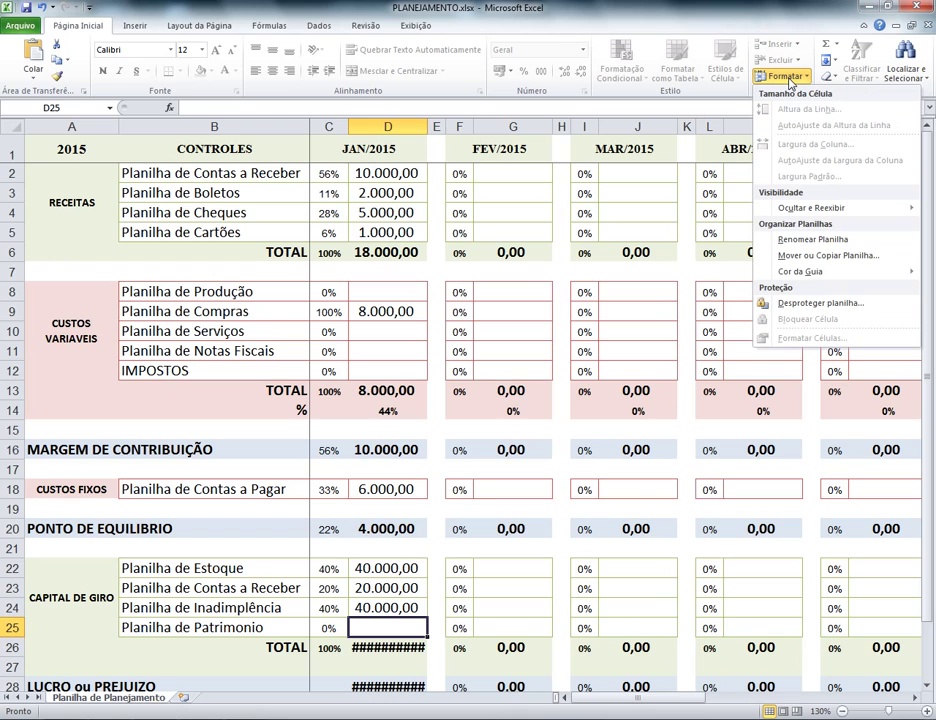
pyautogui.click(797, 306)
pyautogui.scroll(-1, 398, 607)
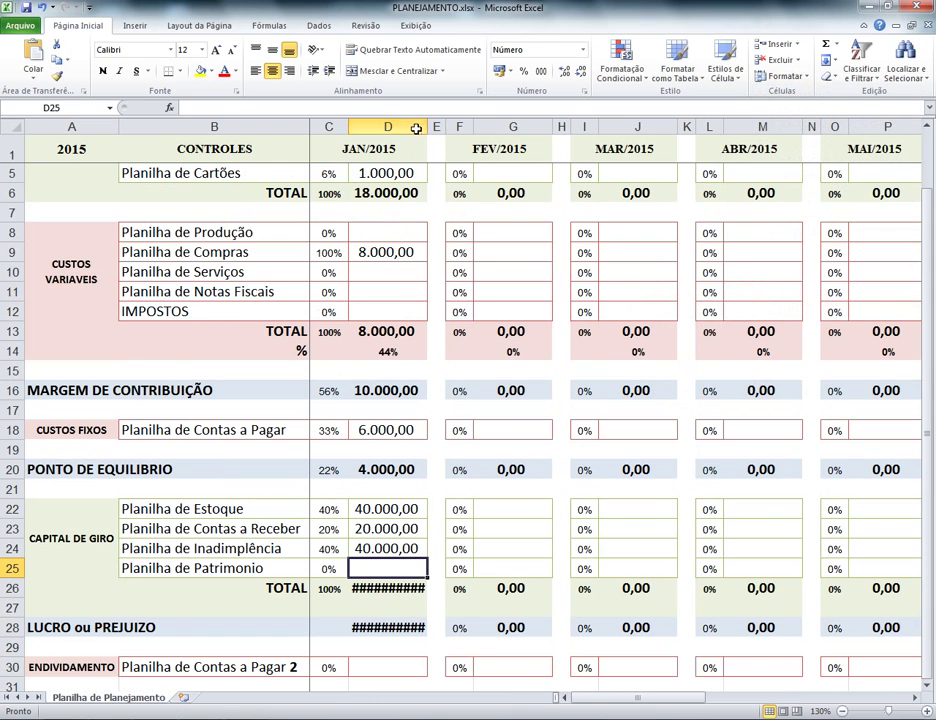
pyautogui.doubleClick(428, 127)
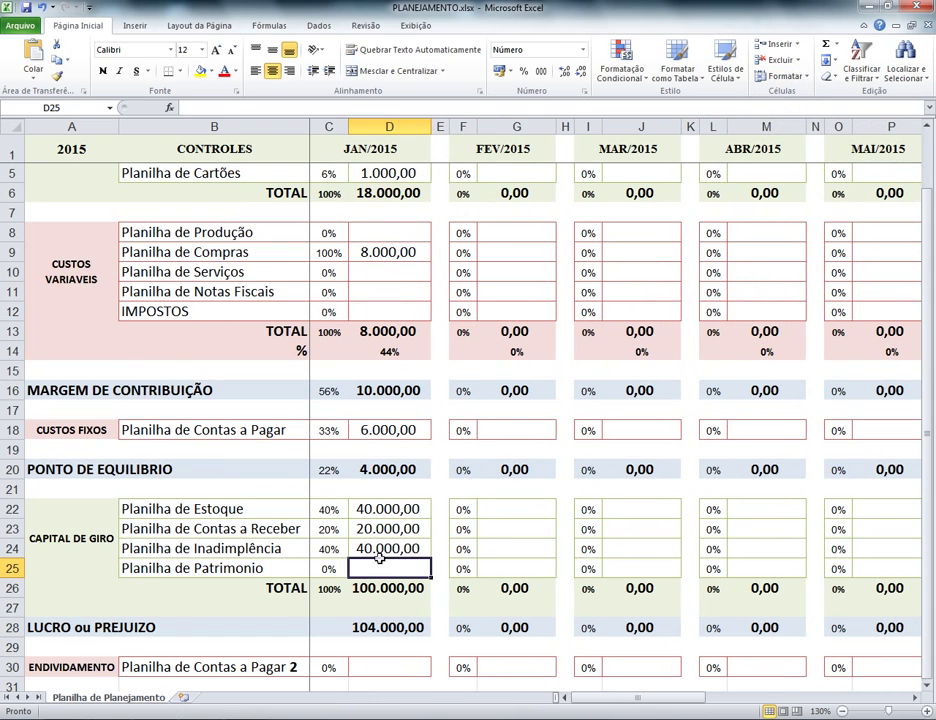
# Step: Examine the Planilha de Inadimplência row's JAN/2015 percentage and amount
pyautogui.press('Up')
pyautogui.press('Left')
pyautogui.press('Right')
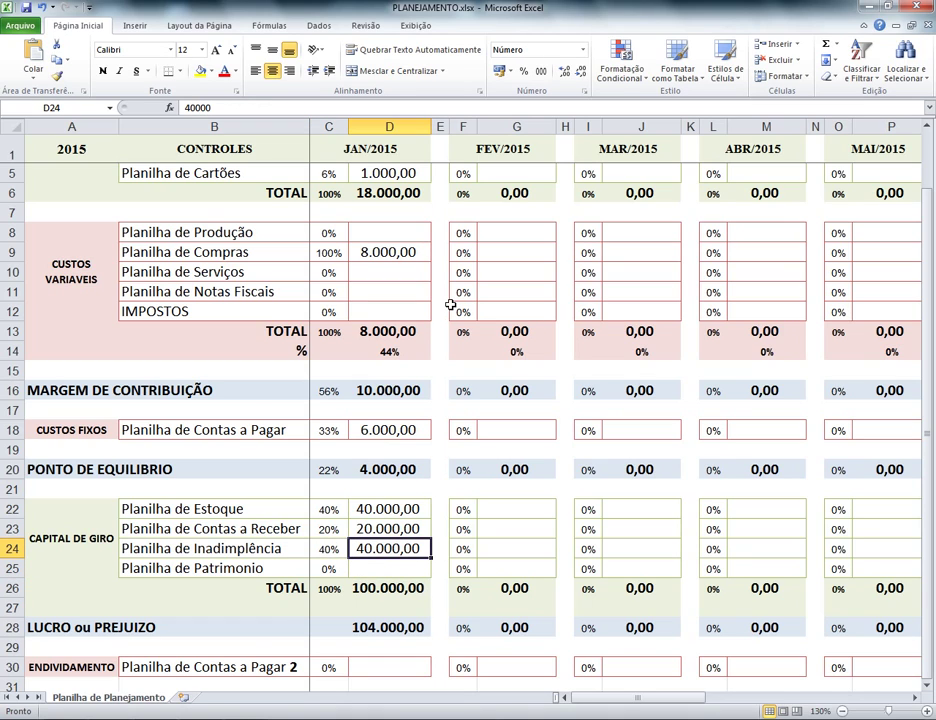
pyautogui.press('Left')
pyautogui.press('Right')
# Step: Enter 100000 as the JAN/2015 Planilha de Patrimonio amount under CAPITAL DE GIRO
pyautogui.press('Down')
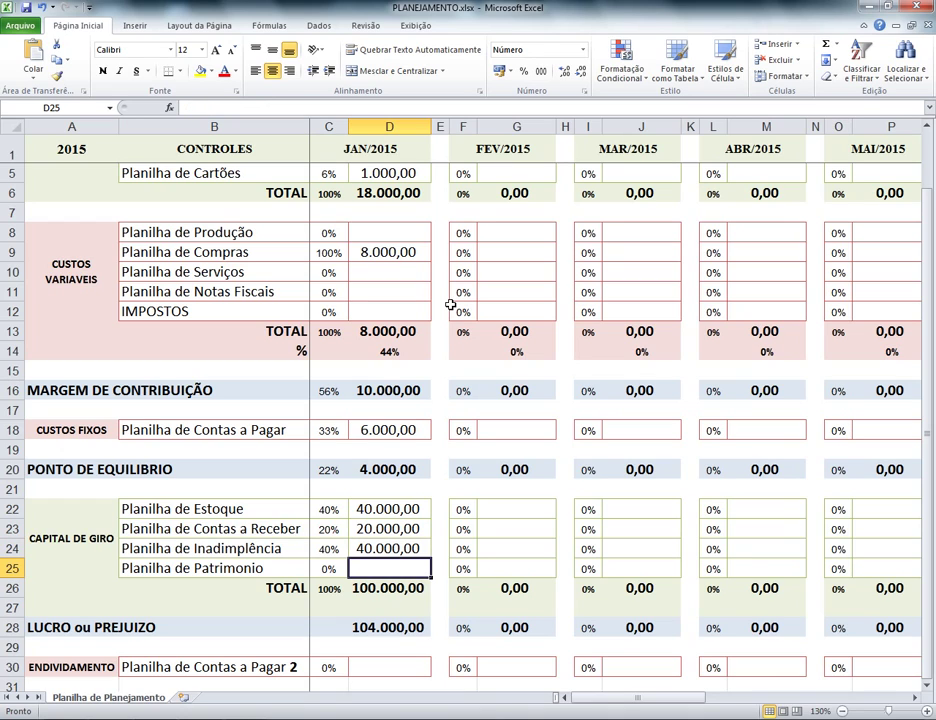
pyautogui.press('Left')
pyautogui.press('Left')
pyautogui.press('Right')
pyautogui.press('Right')
pyautogui.press('Left')
pyautogui.press('Left')
pyautogui.press('Right')
pyautogui.press('Right')
pyautogui.write('100000')
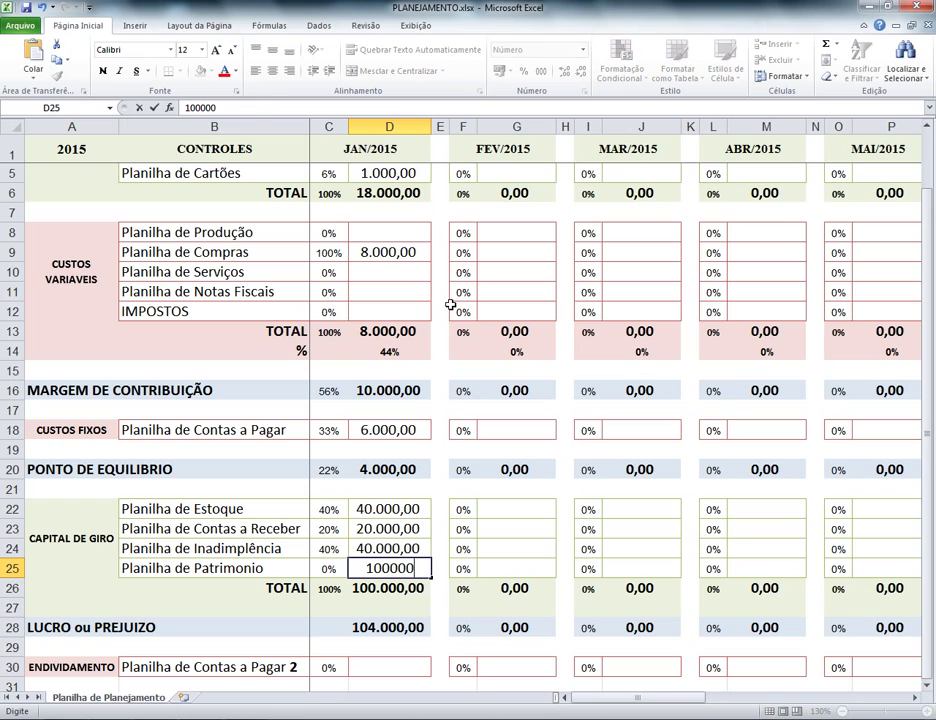
pyautogui.press('Return')
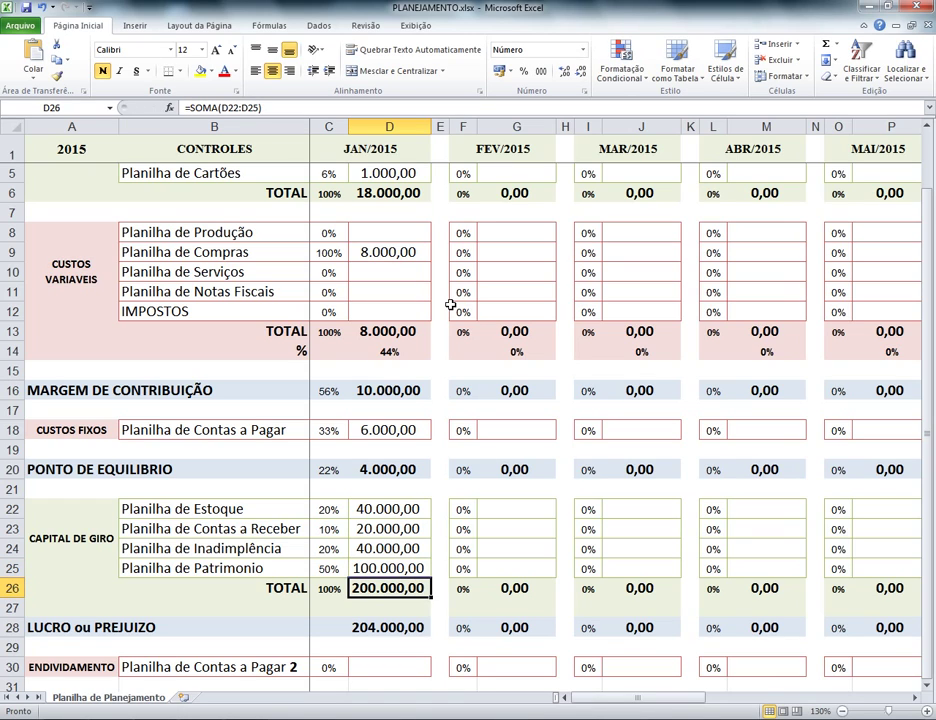
# Step: Review the JAN/2015 CAPITAL DE GIRO total and the individual amounts that make it up
pyautogui.press('Left')
pyautogui.press('Left')
pyautogui.press('Right')
pyautogui.press('Right')
pyautogui.press('Up')
pyautogui.press('Up')
pyautogui.press('Up')
pyautogui.press('Up')
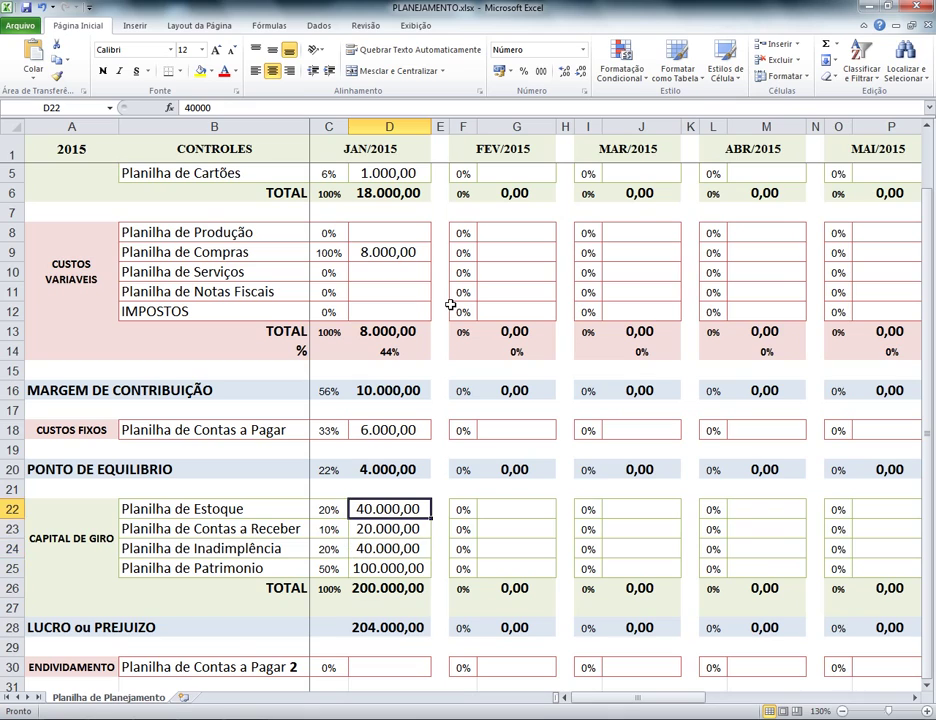
pyautogui.press('Down')
pyautogui.press('Down')
pyautogui.press('Down')
pyautogui.press('Up')
pyautogui.press('Up')
pyautogui.press('Up')
pyautogui.press('Down')
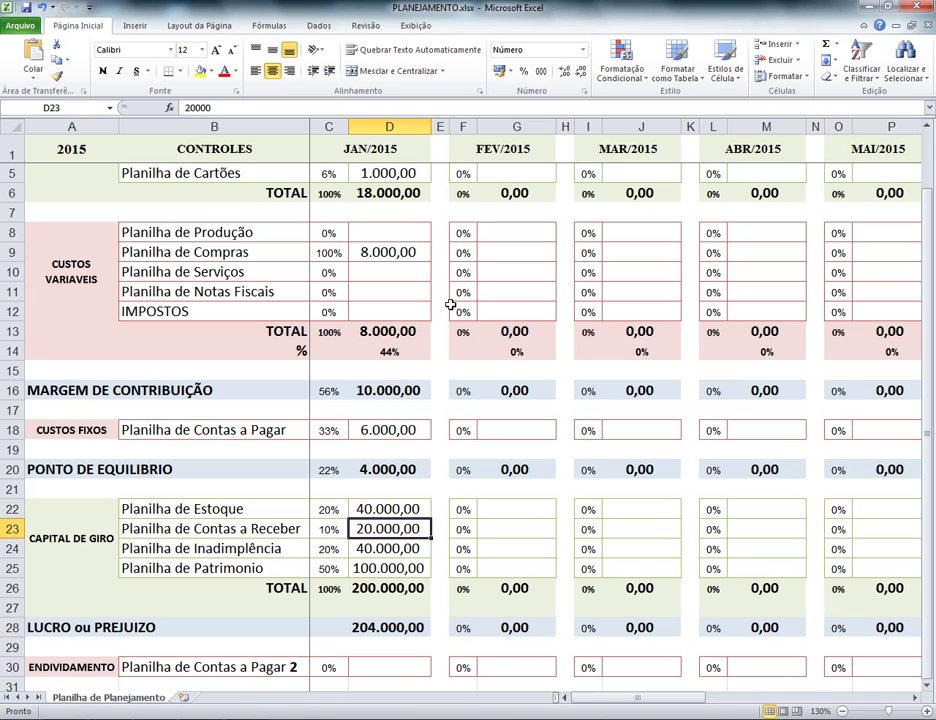
pyautogui.press('Down')
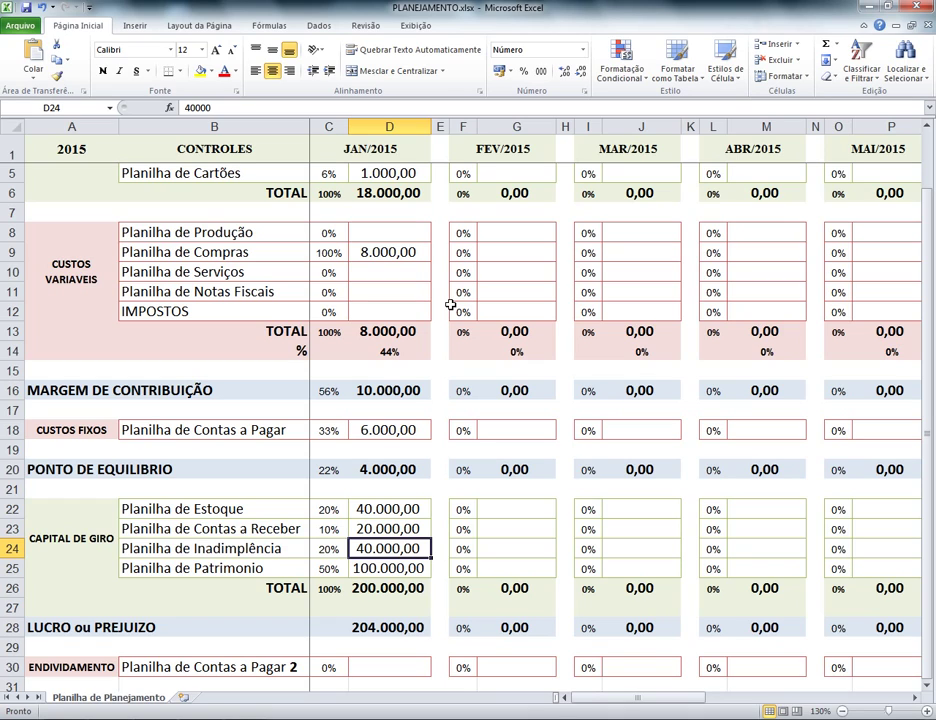
pyautogui.press('Down')
pyautogui.press('Down')
pyautogui.press('Up')
pyautogui.press('Up')
pyautogui.press('Up')
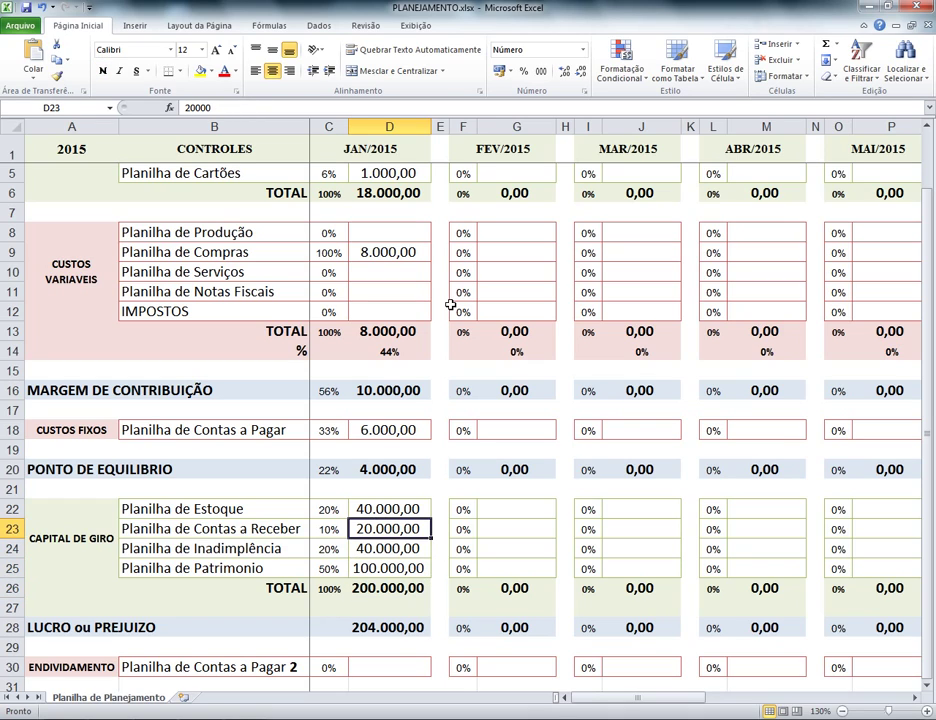
pyautogui.press('Down')
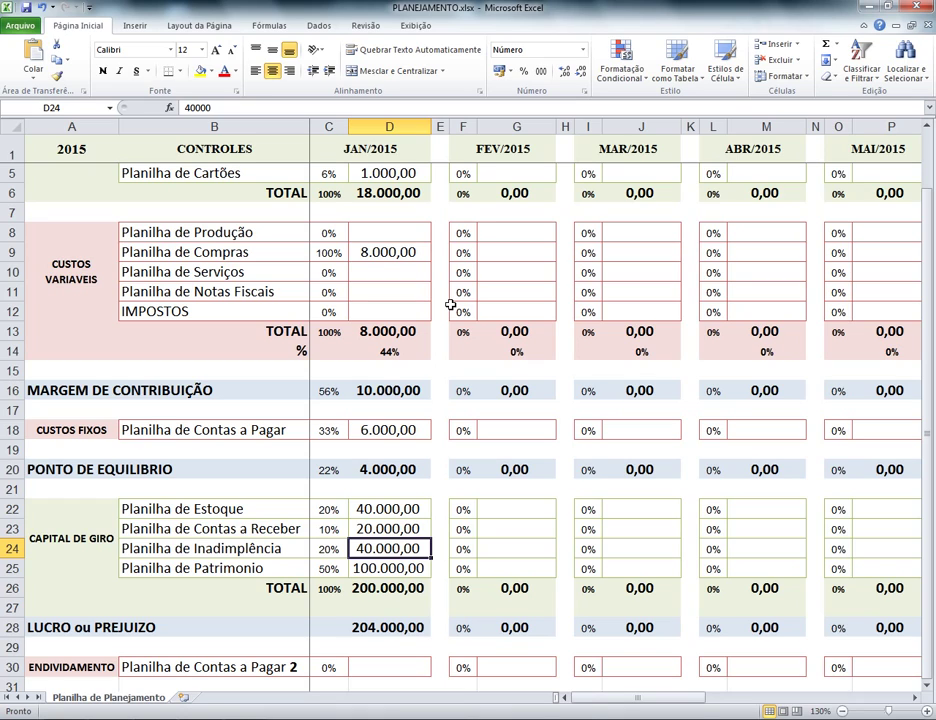
# Step: Go to the JAN/2015 Planilha de Contas a Pagar 2 amount under ENDIVIDAMENTO
pyautogui.press('Down')
pyautogui.press('Down')
pyautogui.press('Down')
pyautogui.press('Down')
pyautogui.press('Down')
pyautogui.press('Down')
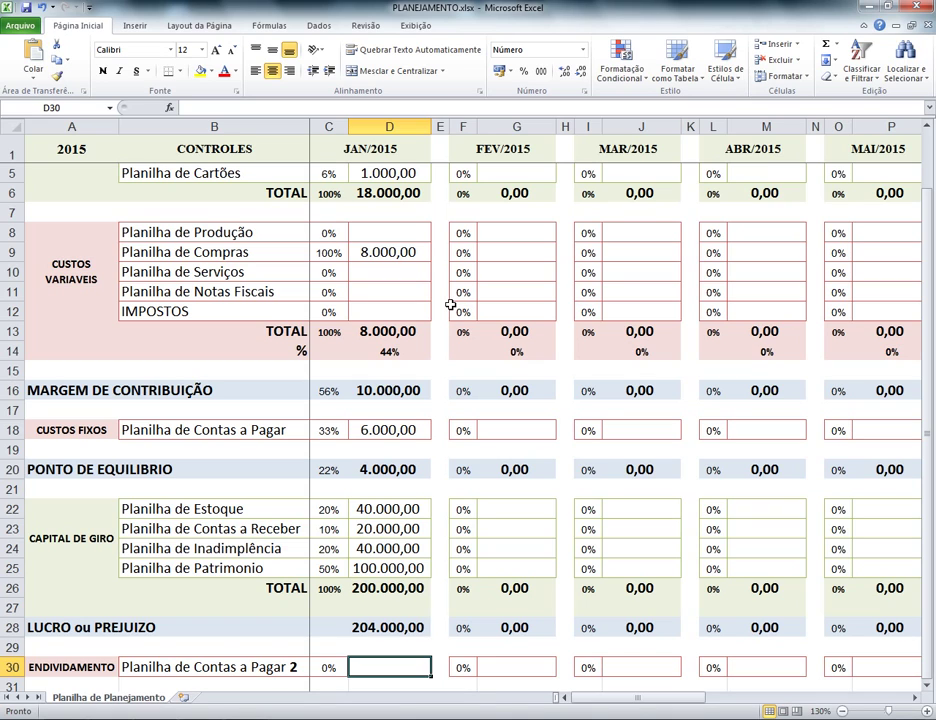
# Step: Review the JAN/2015 amounts under RECEITAS and the Planilha de Compras entry under CUSTOS VARIAVEIS
pyautogui.scroll(1, 357, 393)
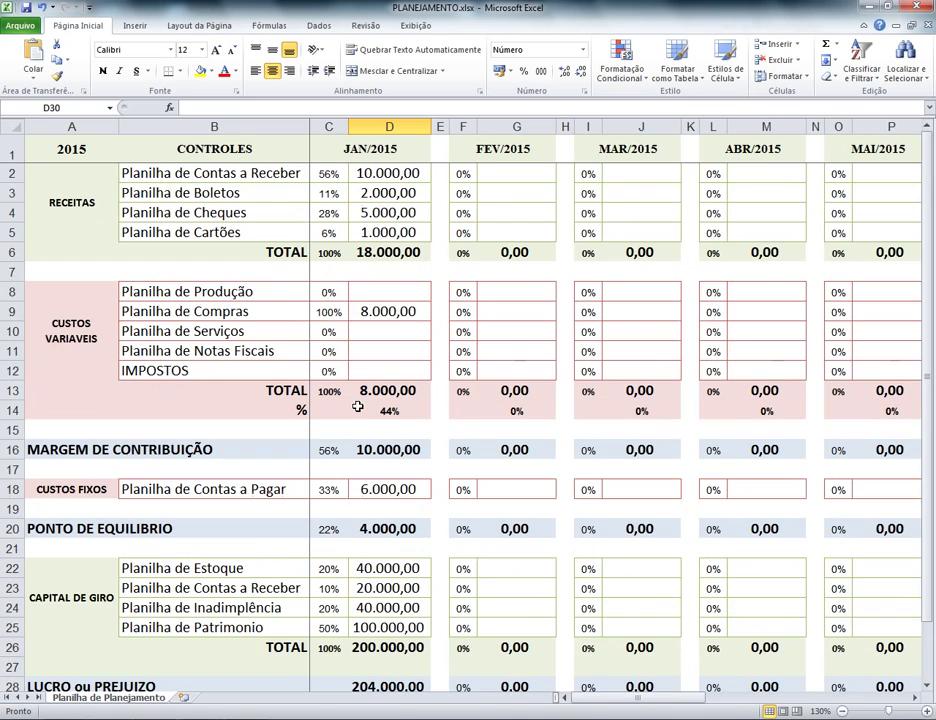
pyautogui.click(365, 173)
pyautogui.click(368, 194)
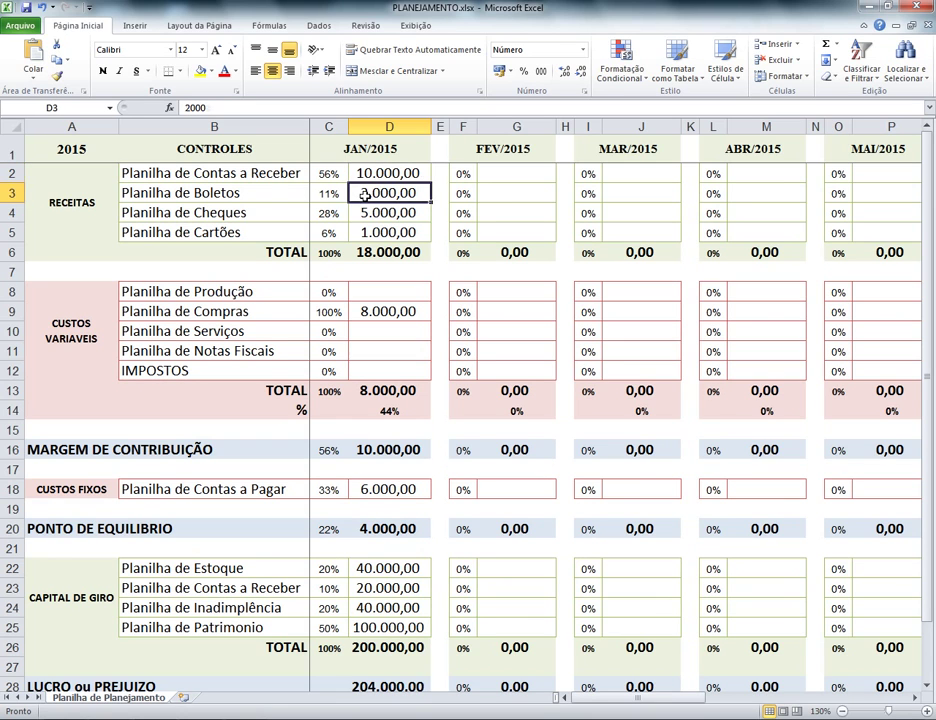
pyautogui.click(368, 212)
pyautogui.scroll(-5, 370, 260)
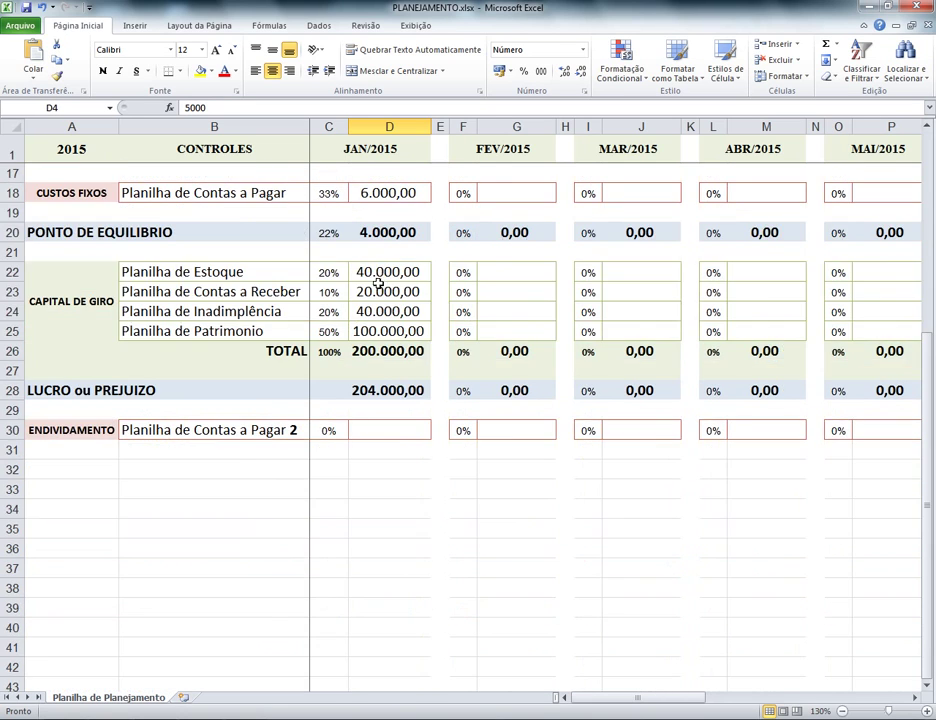
pyautogui.scroll(5, 378, 288)
pyautogui.click(372, 312)
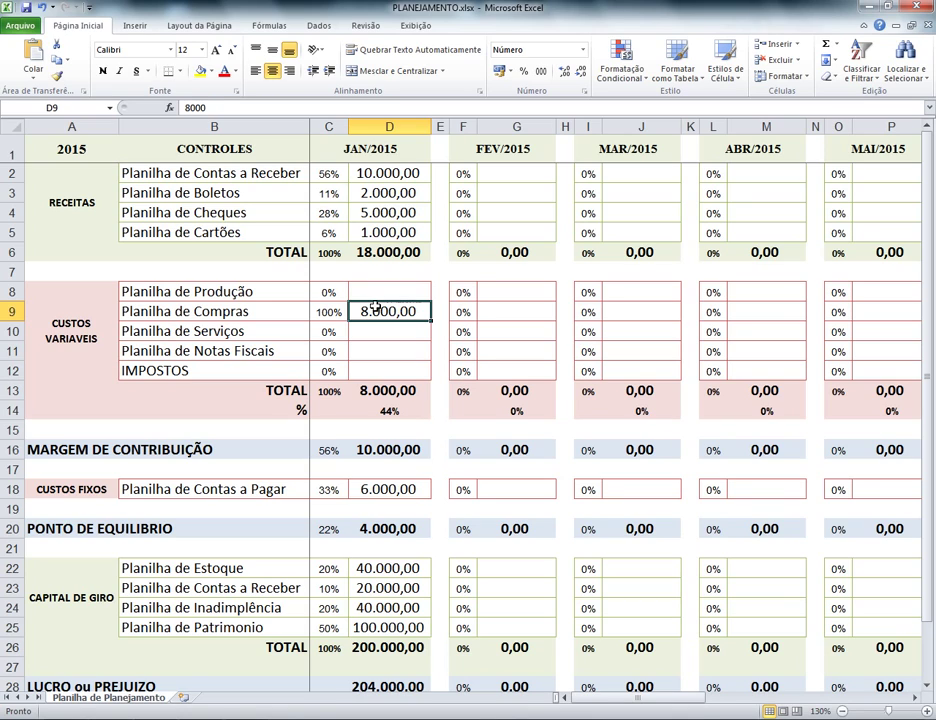
pyautogui.click(241, 316)
pyautogui.click(413, 313)
pyautogui.click(397, 330)
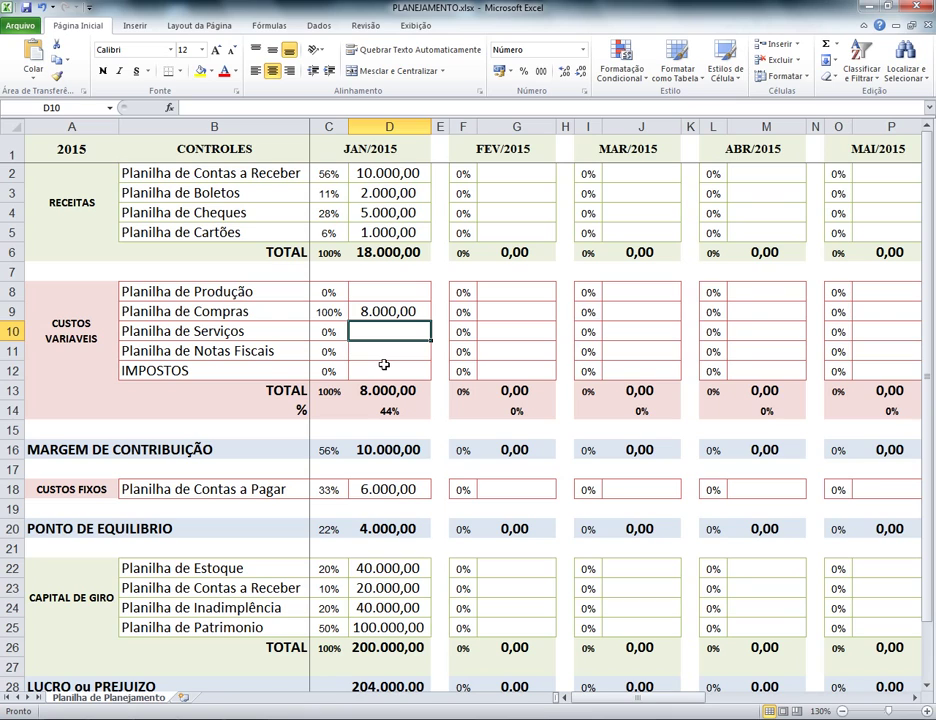
# Step: Examine the ENDIVIDAMENTO row's Planilha de Contas a Pagar 2 label and JAN/2015 amount alongside the rest of the plan
pyautogui.scroll(-1, 299, 502)
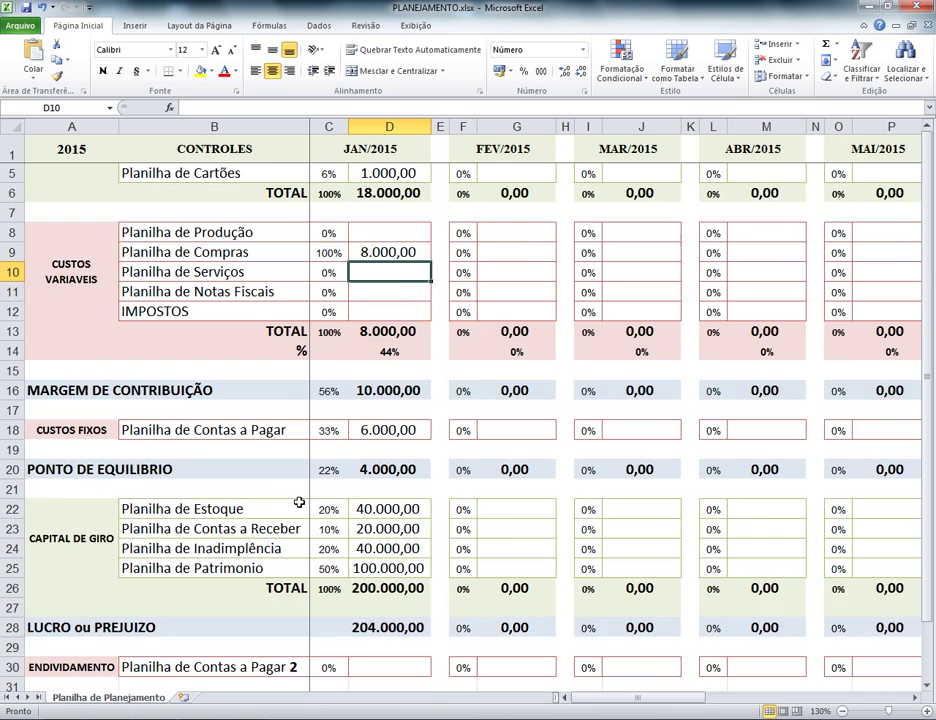
pyautogui.scroll(-2, 299, 502)
pyautogui.click(180, 550)
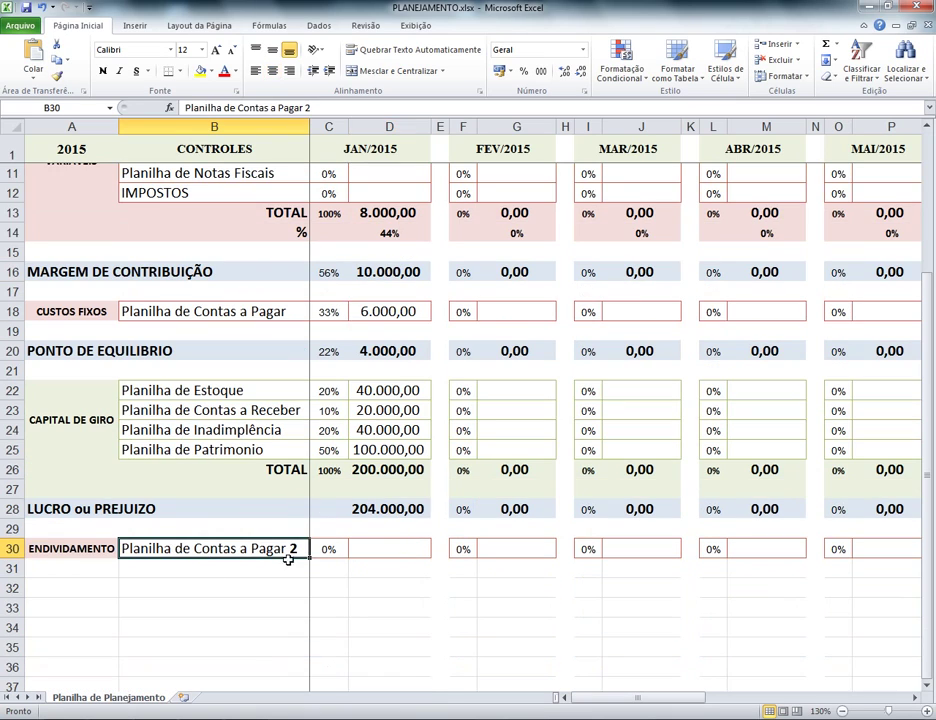
pyautogui.click(387, 549)
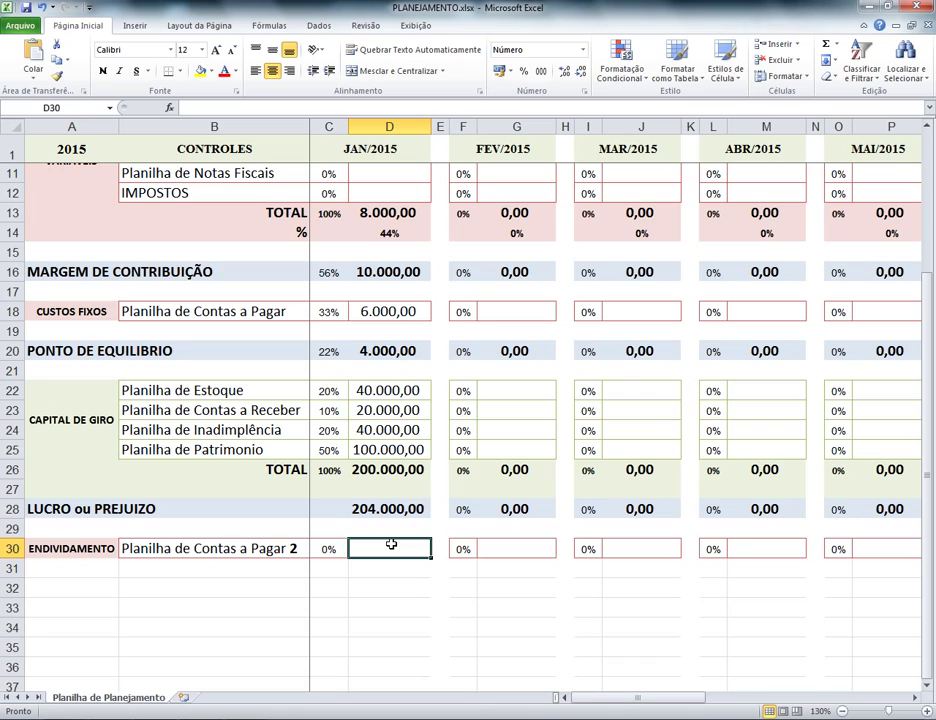
pyautogui.click(165, 547)
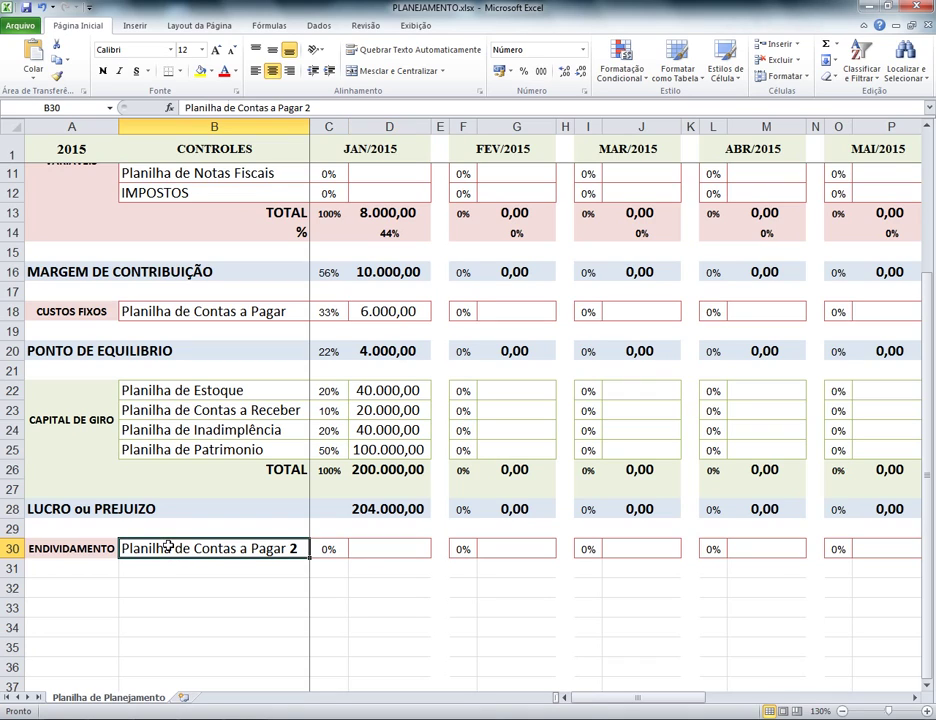
pyautogui.click(368, 550)
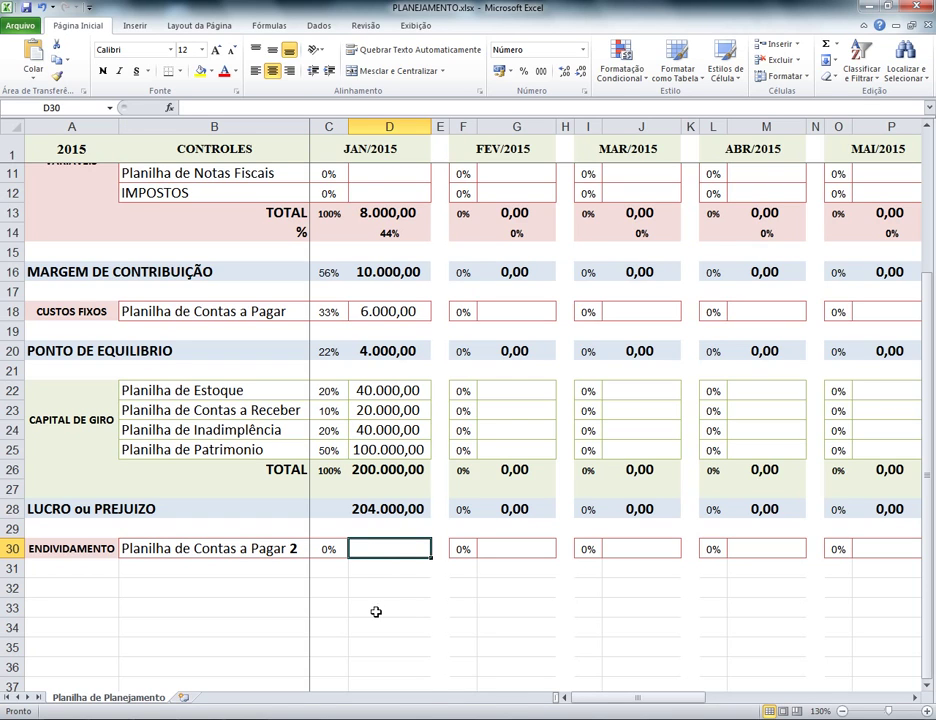
pyautogui.scroll(3, 378, 600)
pyautogui.scroll(-6, 405, 617)
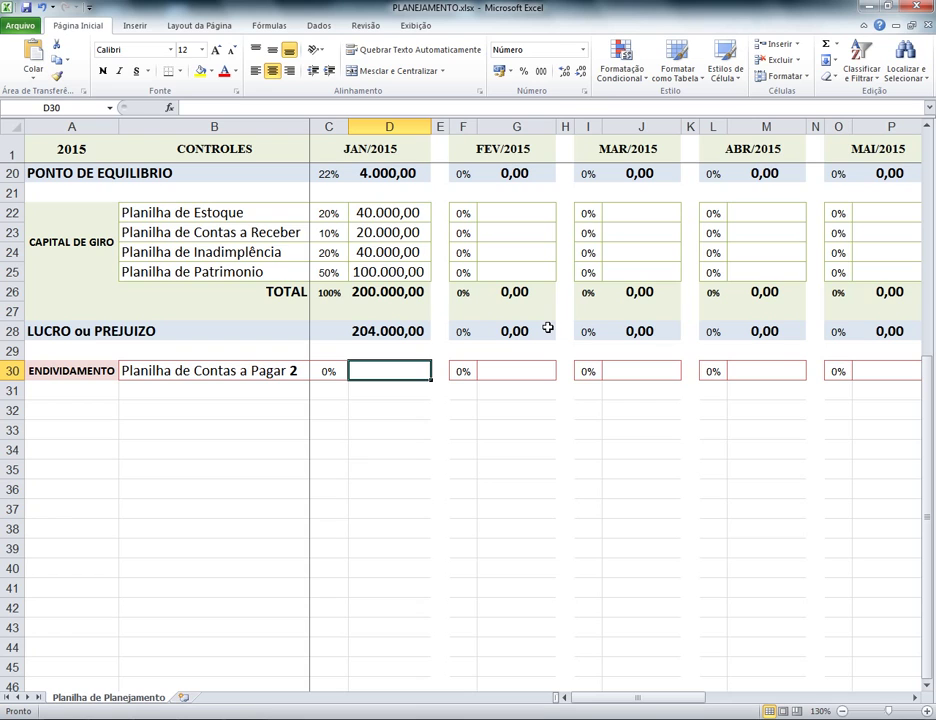
pyautogui.scroll(6, 435, 395)
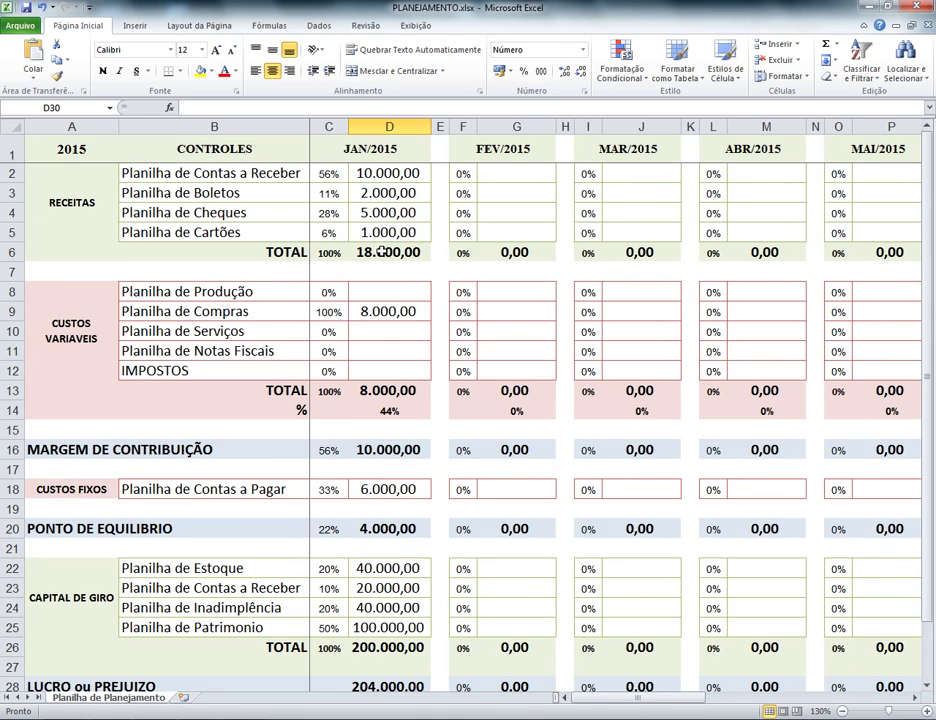
# Step: Review the JAN/2015 Planilha de Contas a Receber and Planilha de Boletos amounts under RECEITAS
pyautogui.click(402, 172)
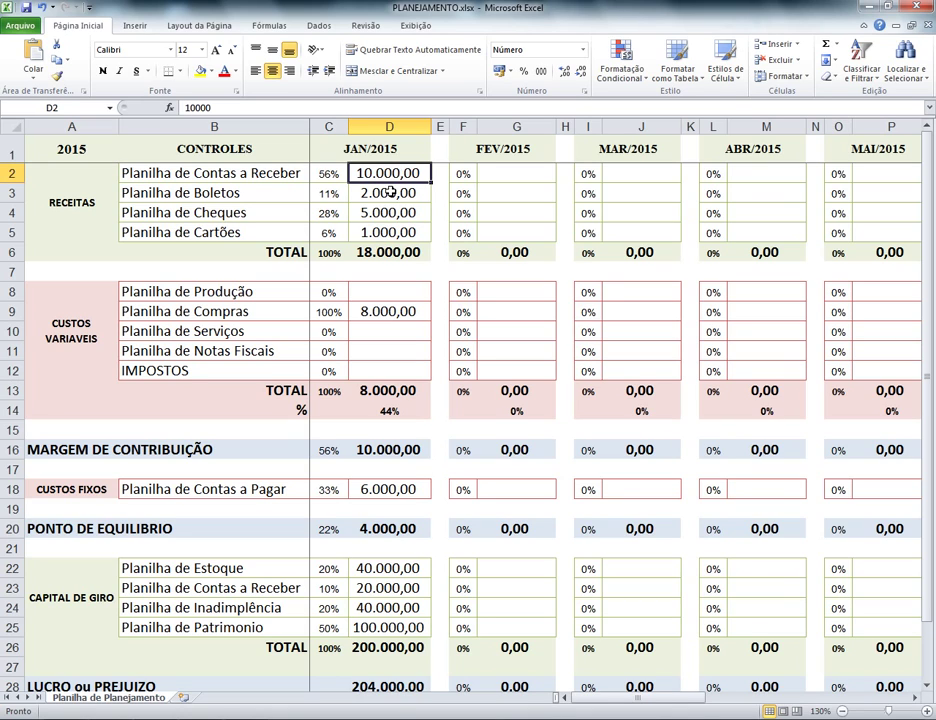
pyautogui.click(390, 192)
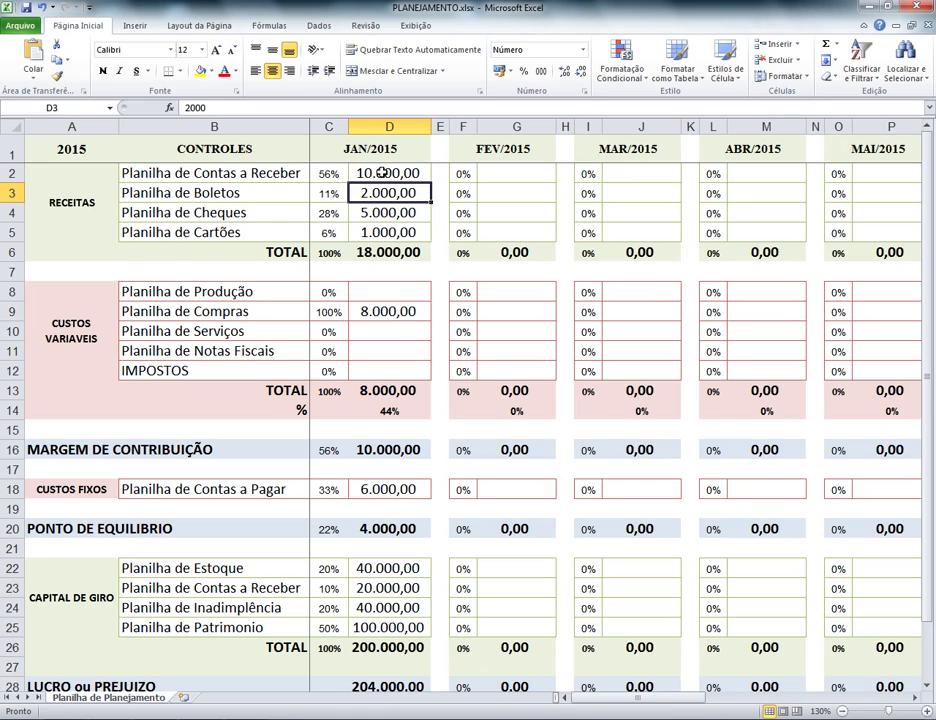
pyautogui.click(384, 170)
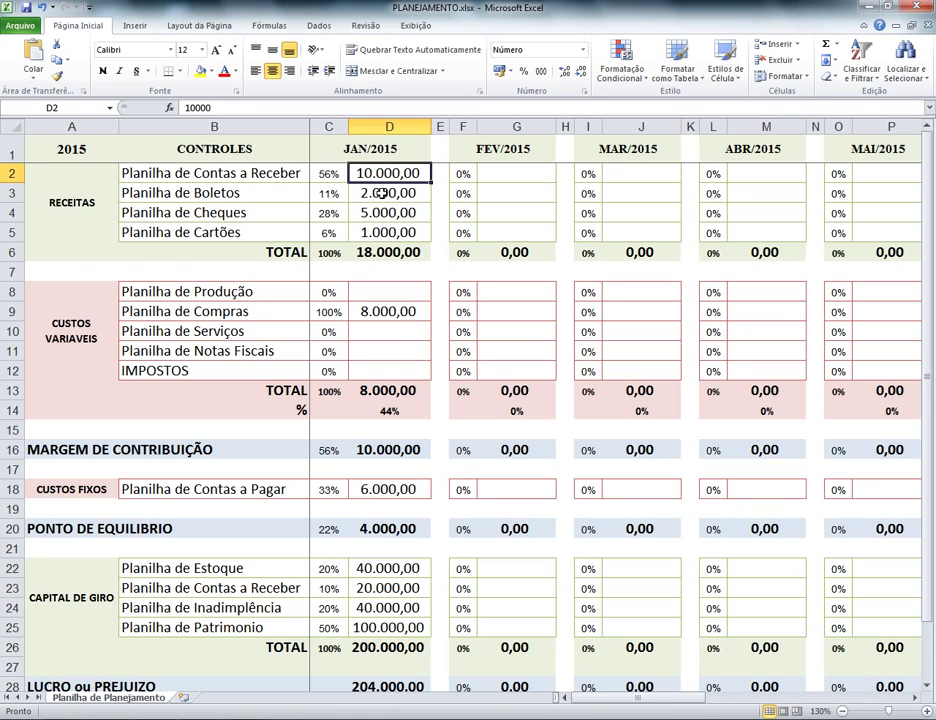
pyautogui.click(382, 193)
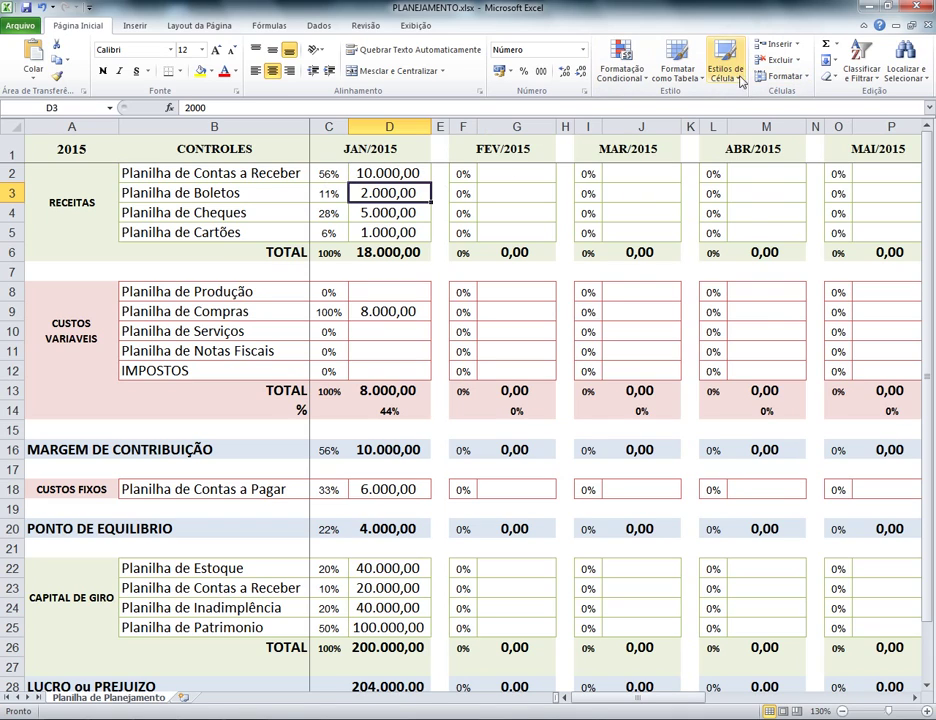
pyautogui.click(782, 76)
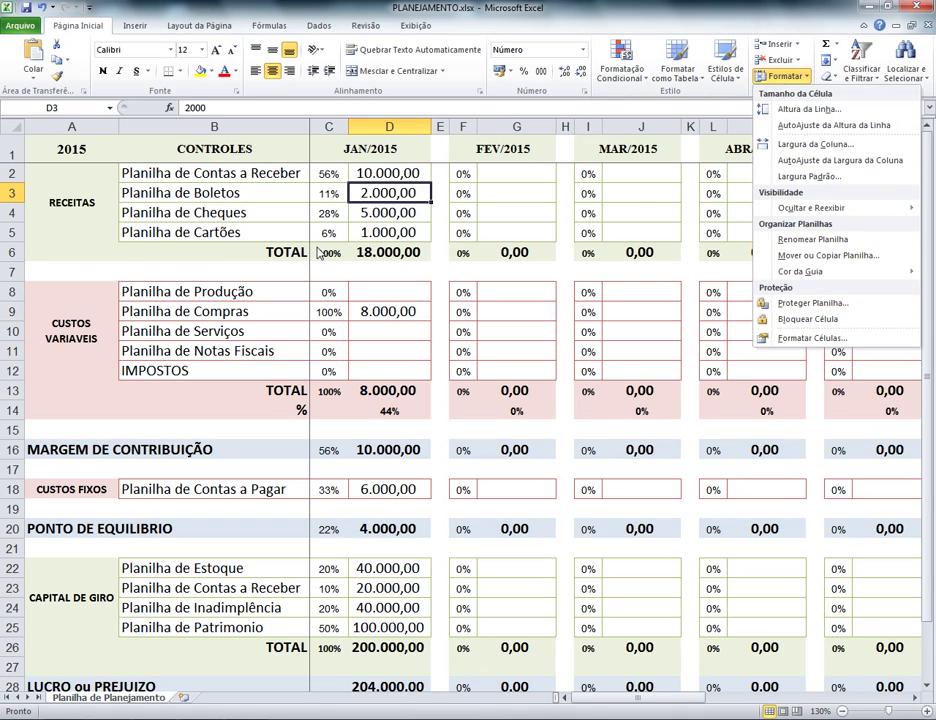
pyautogui.click(380, 215)
# Step: Review the RECEITAS control labels from Planilha de Contas a Receber to Planilha de Cartões
pyautogui.doubleClick(245, 195)
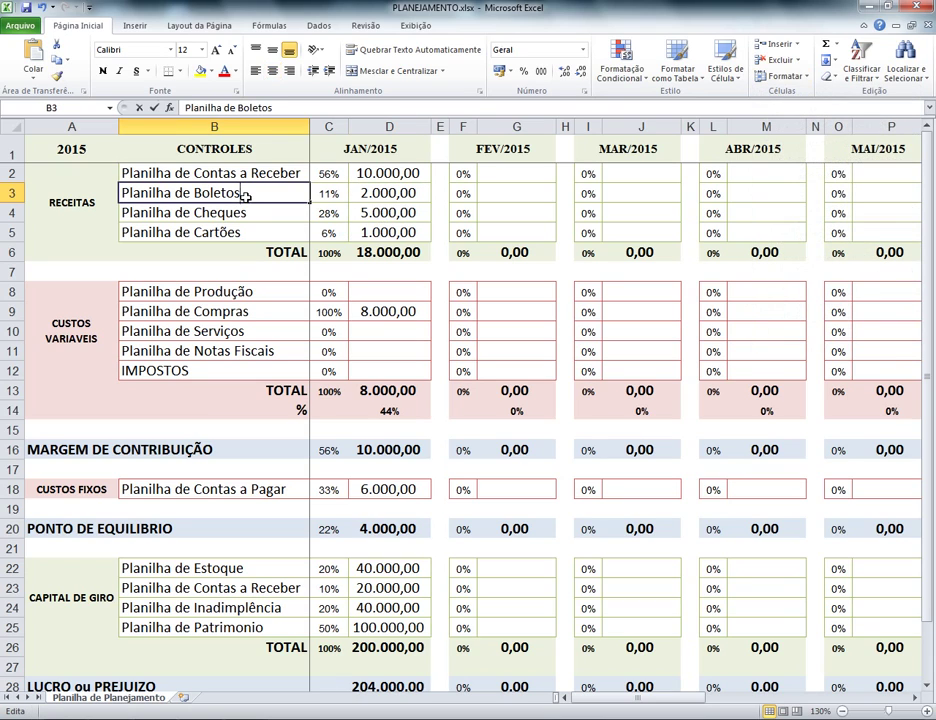
pyautogui.click(247, 173)
pyautogui.click(257, 196)
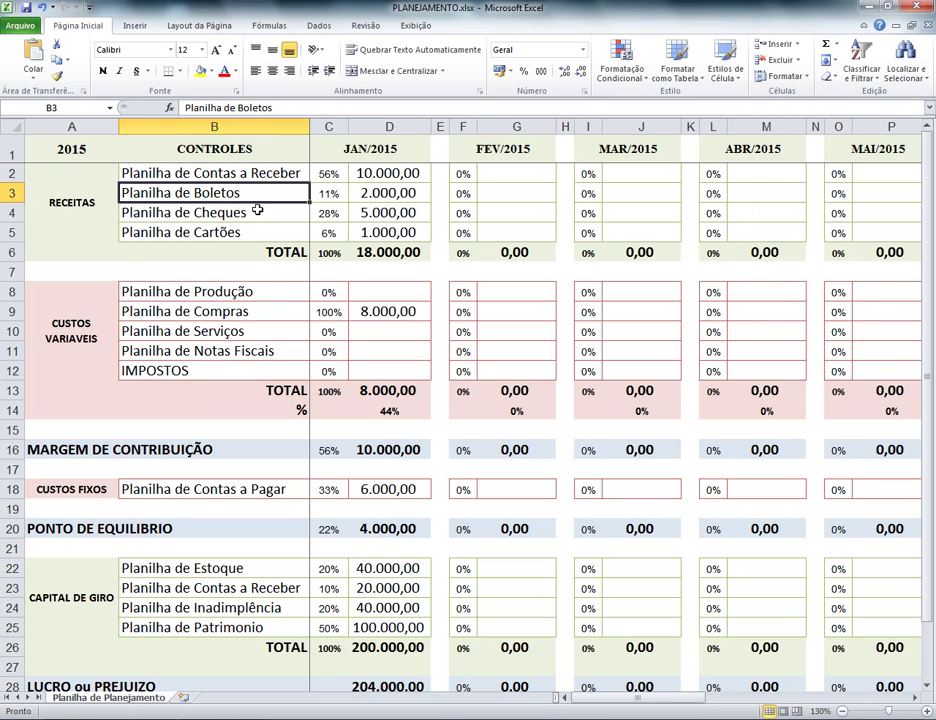
pyautogui.click(257, 214)
pyautogui.click(257, 232)
# Step: Insert a blank row above Planilha de Cheques in the RECEITAS section
pyautogui.click(253, 212)
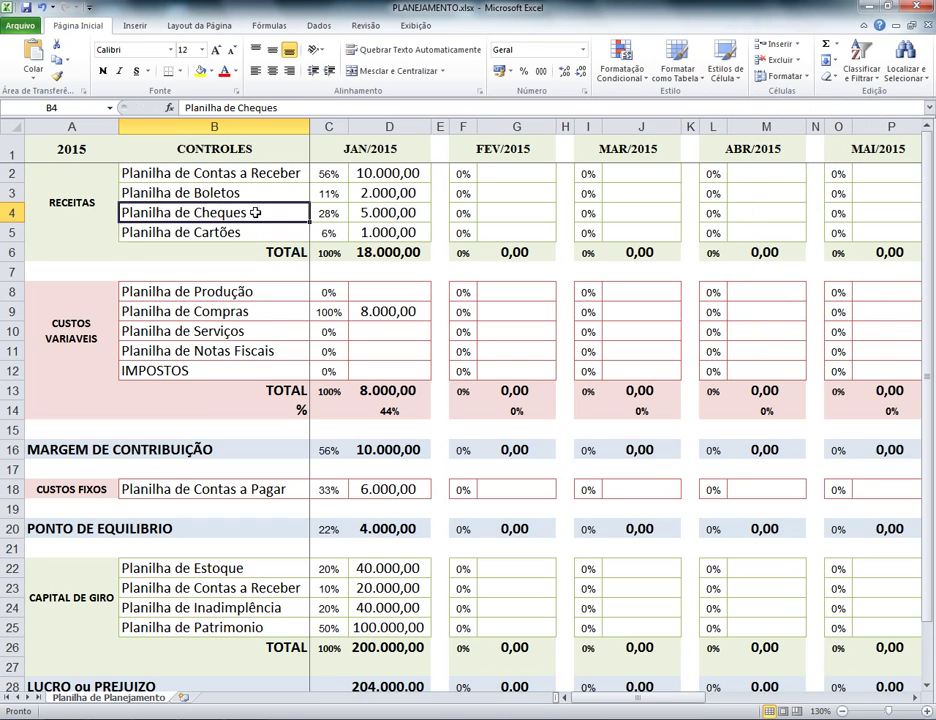
pyautogui.rightClick(252, 212)
pyautogui.rightClick(12, 212)
pyautogui.press('Escape')
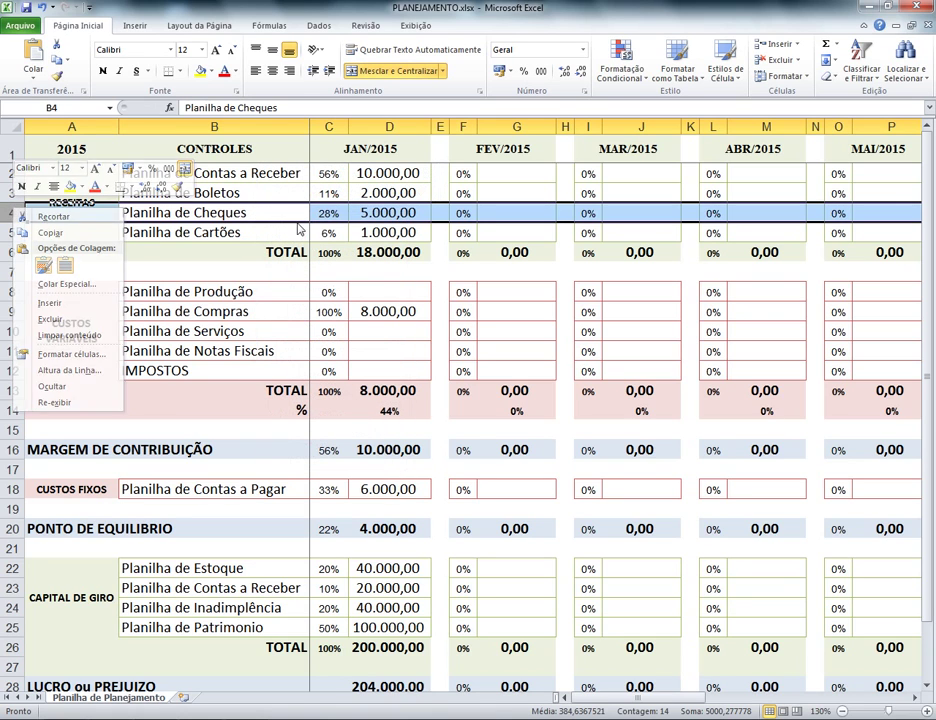
pyautogui.rightClick(11, 211)
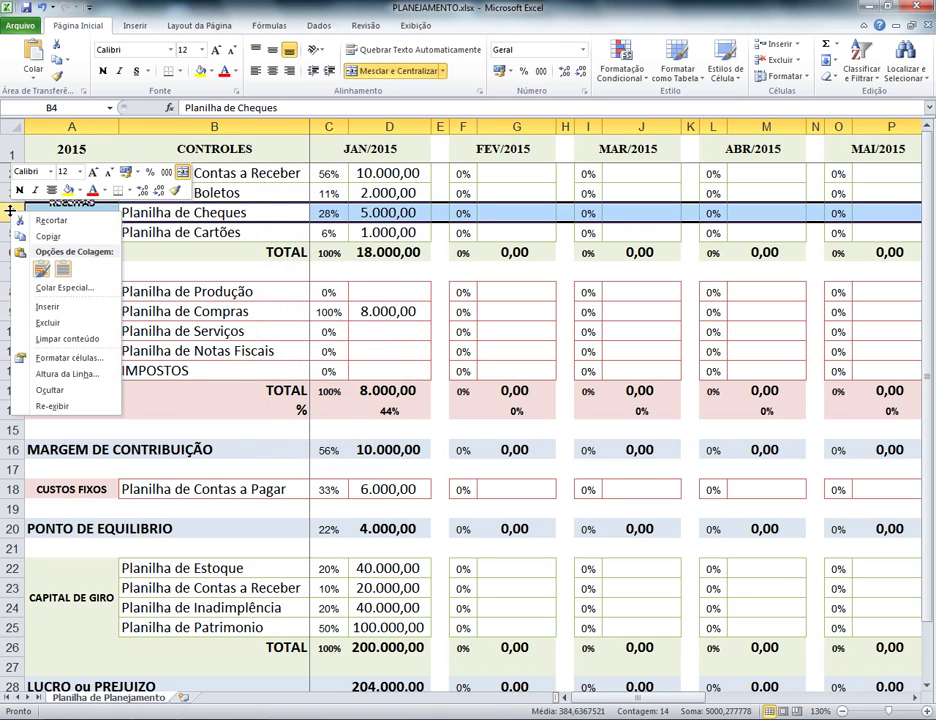
pyautogui.click(50, 308)
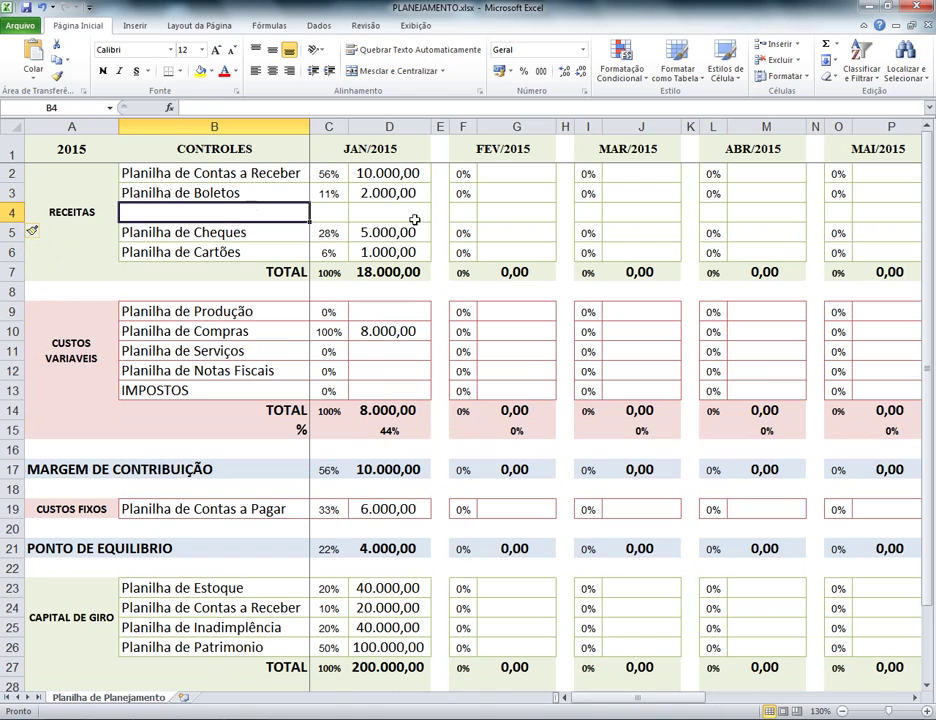
# Step: Copy the JAN/2015 percentage formula from Planilha de Boletos into the new blank row, inspect its references and clear it
pyautogui.click(326, 193)
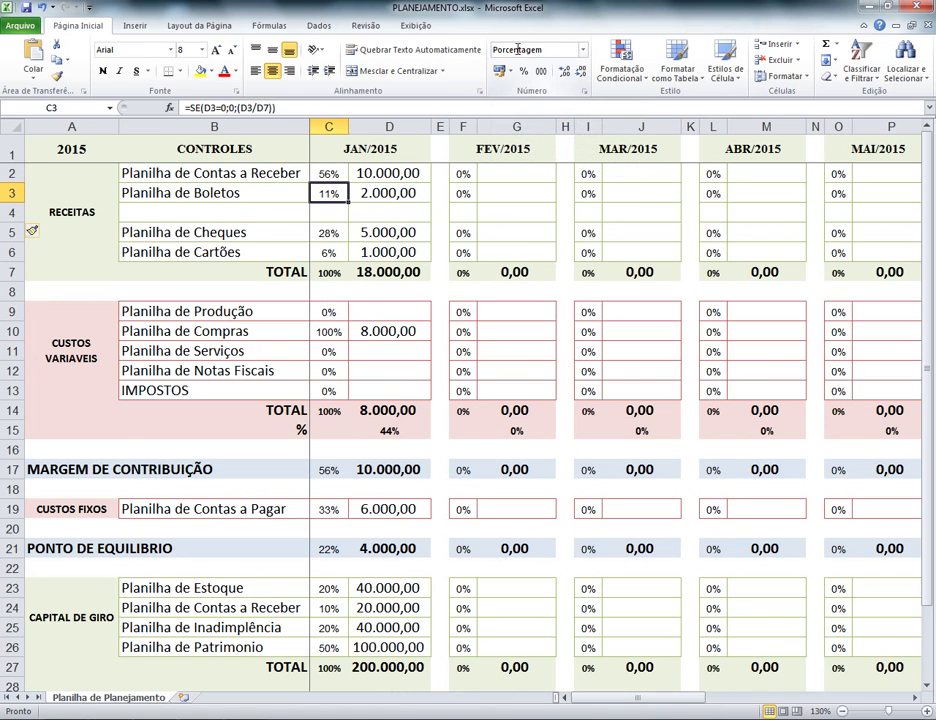
pyautogui.hotkey('ctrl', 'c')
pyautogui.press('Down')
pyautogui.press('Return')
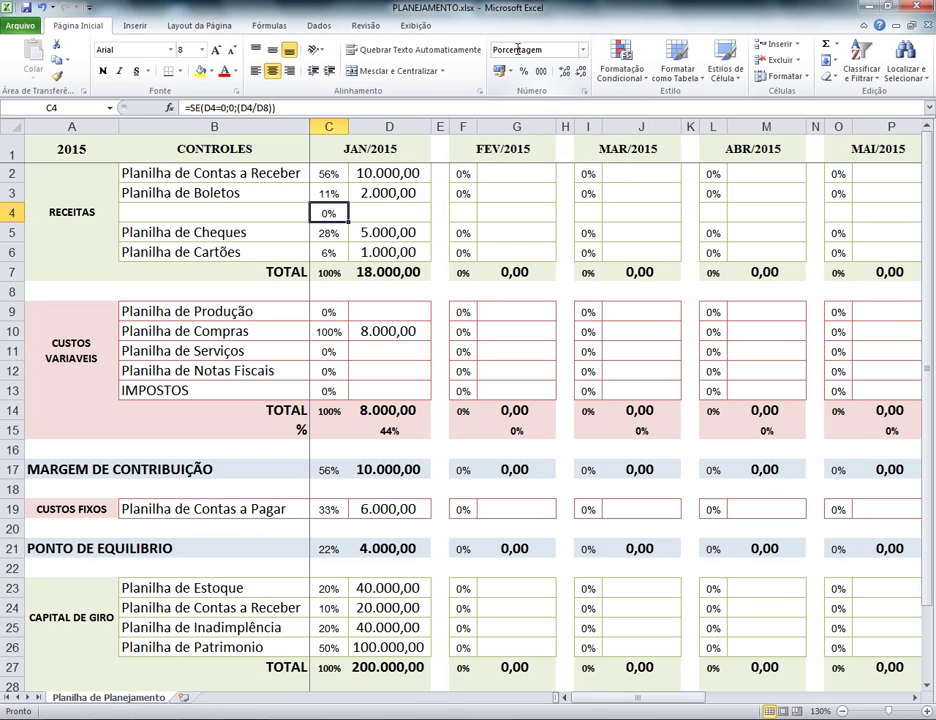
pyautogui.press('F2')
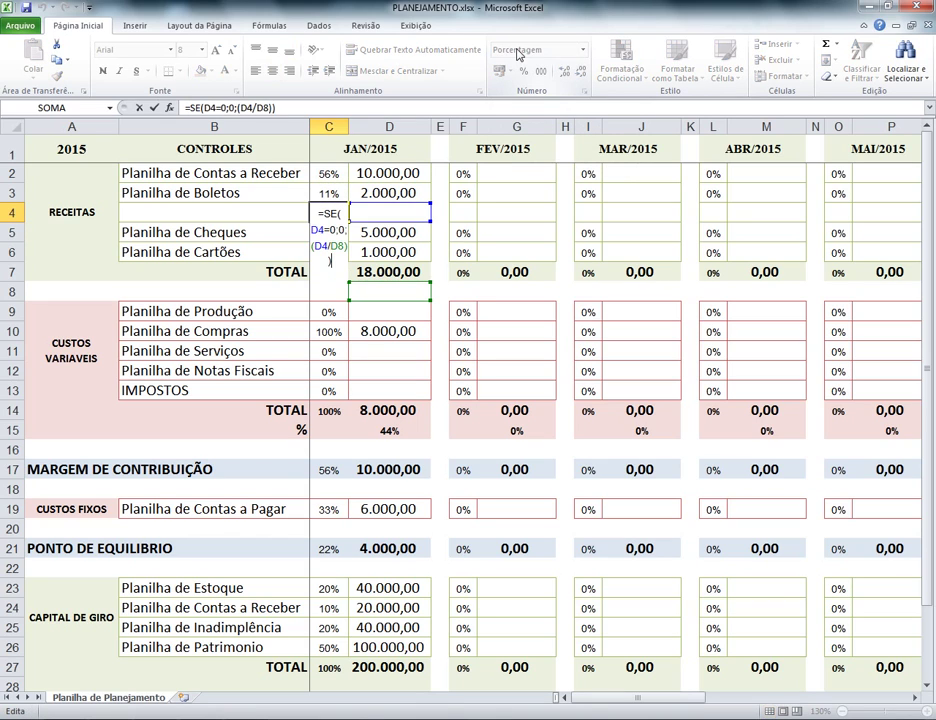
pyautogui.press('Escape')
pyautogui.press('Delete')
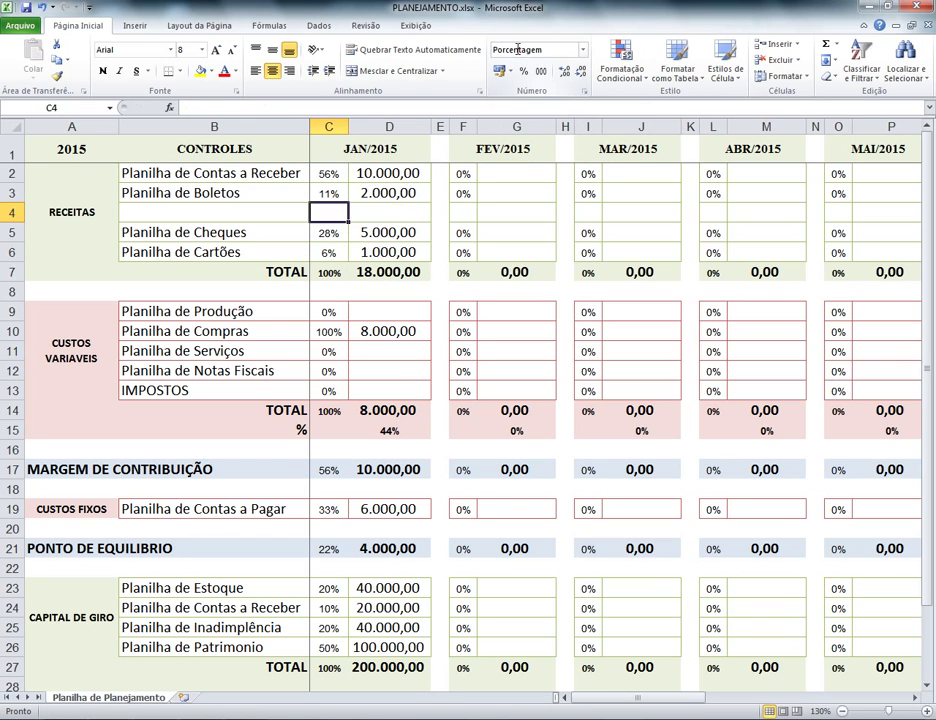
# Step: Undo the formula changes and the row inserted in the RECEITAS section
pyautogui.hotkey('ctrl', 'z')
pyautogui.hotkey('ctrl', 'z')
pyautogui.hotkey('ctrl', 'z')
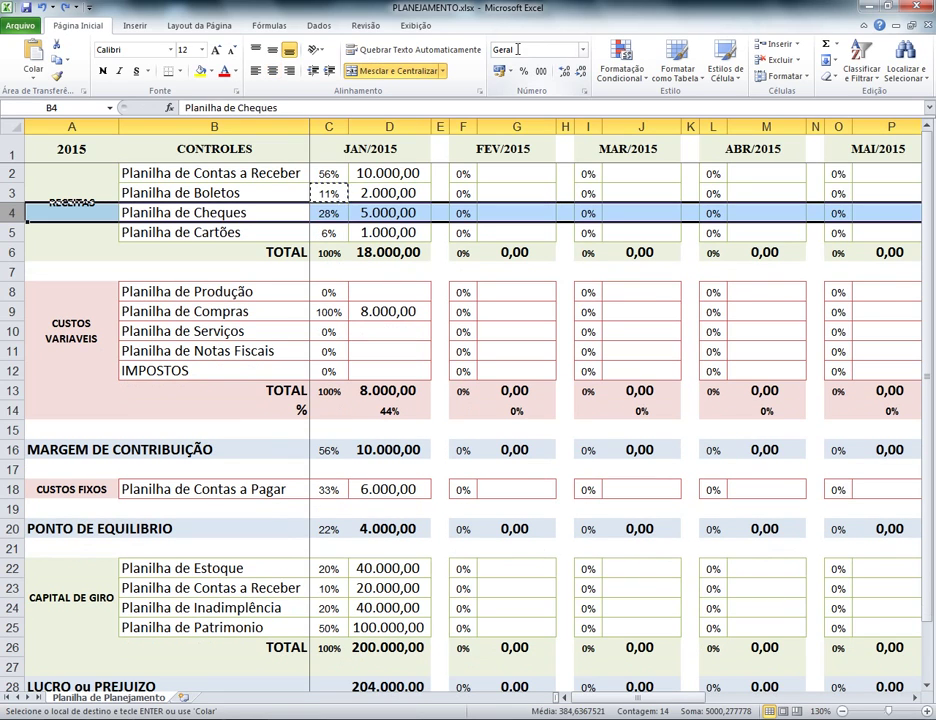
pyautogui.press('Escape')
# Step: Clear all four JAN/2015 amounts under RECEITAS, from Planilha de Contas a Receber to Planilha de Cartões
pyautogui.press('Right')
pyautogui.press('Right')
pyautogui.press('Up')
pyautogui.press('Up')
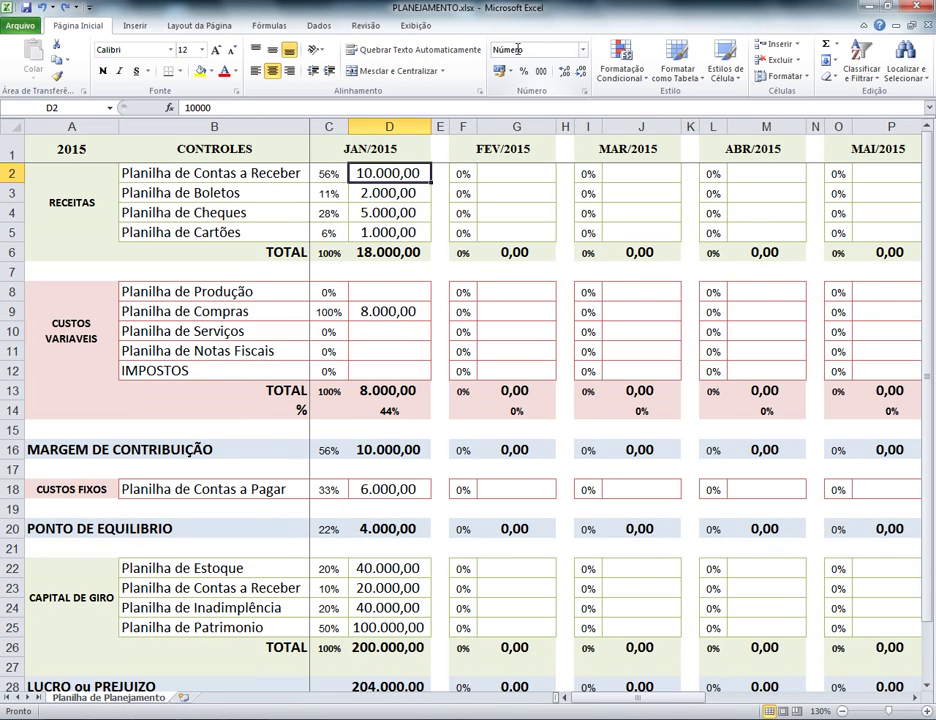
pyautogui.hotkey('shift', 'Down')
pyautogui.hotkey('shift', 'Down')
pyautogui.hotkey('shift', 'Down')
pyautogui.press('Delete')
# Step: Clear the JAN/2015 amounts under CUSTOS VARIAVEIS, including Planilha de Compras
pyautogui.press('Down')
pyautogui.press('Down')
pyautogui.press('Down')
pyautogui.press('Down')
pyautogui.press('Down')
pyautogui.press('Down')
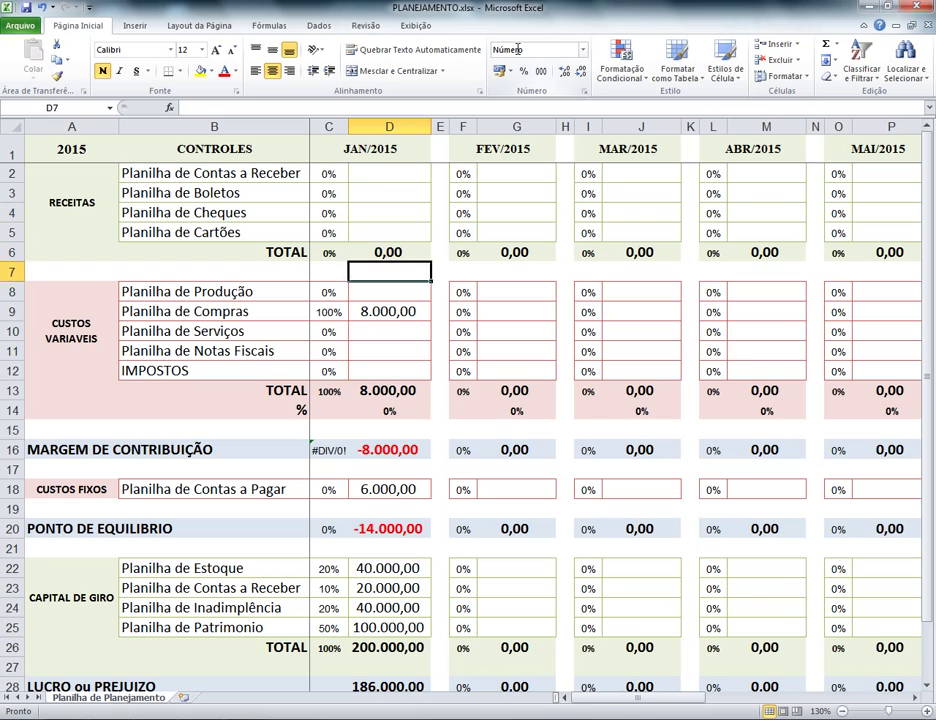
pyautogui.hotkey('shift', 'Down')
pyautogui.hotkey('shift', 'Down')
pyautogui.hotkey('shift', 'Down')
pyautogui.hotkey('shift', 'Down')
pyautogui.press('Delete')
# Step: Check the JAN/2015 RECEITAS total and the individual revenue entry cells above it
pyautogui.press('Up')
pyautogui.press('Up')
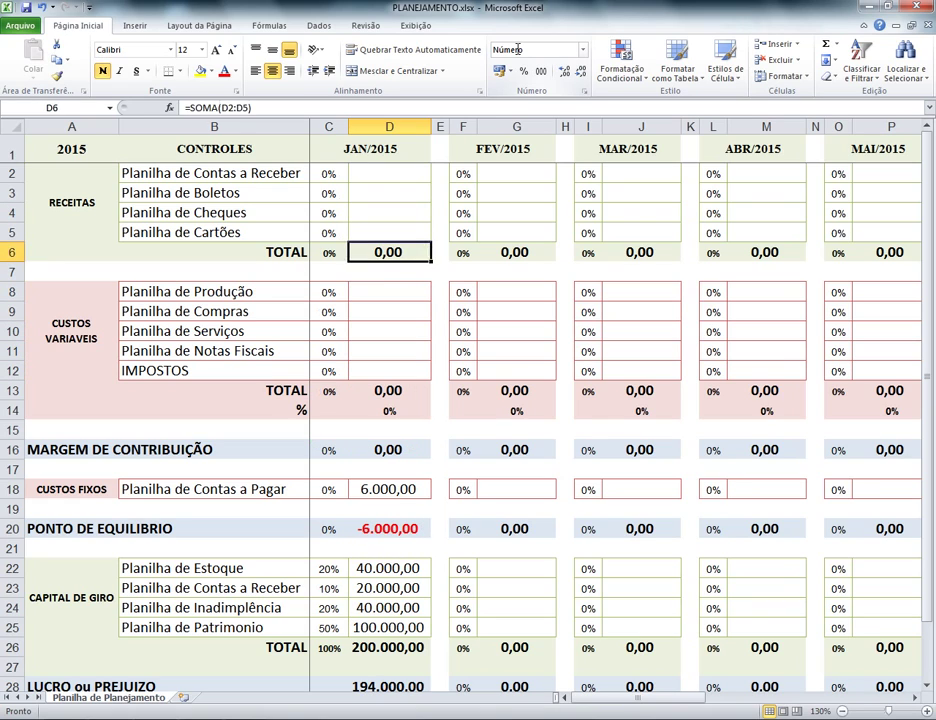
pyautogui.press('Up')
pyautogui.press('Up')
pyautogui.press('Up')
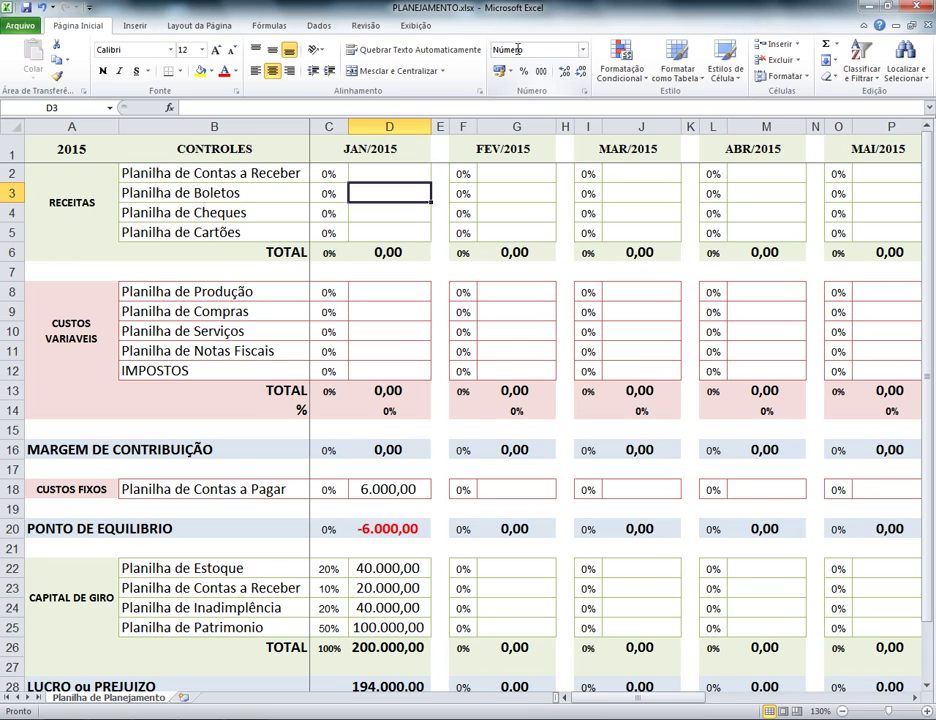
pyautogui.press('Up')
pyautogui.press('Down')
pyautogui.press('Down')
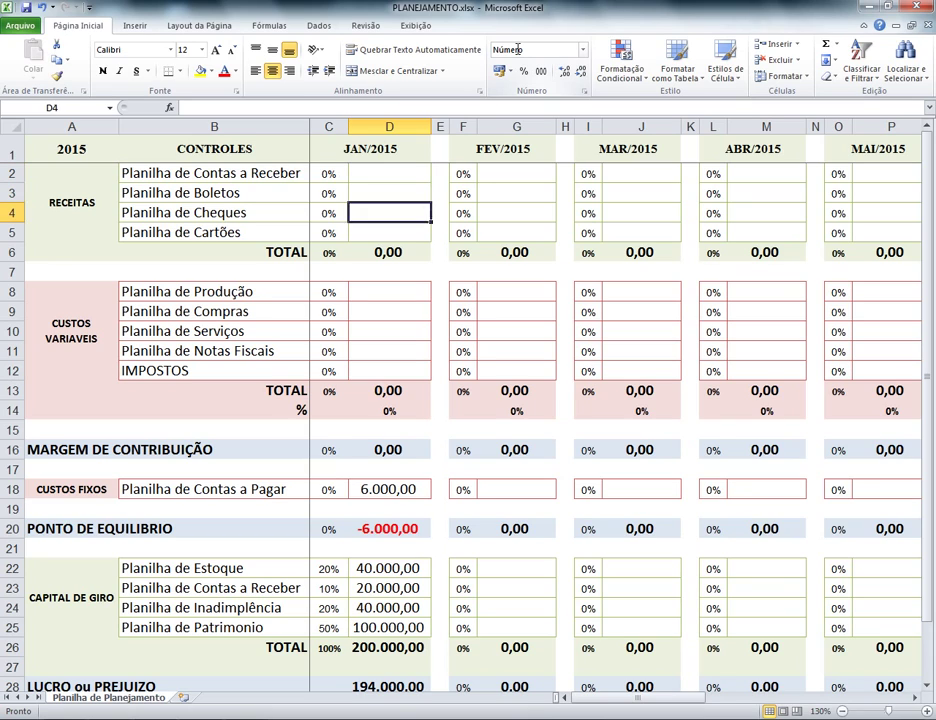
# Step: Check the JAN/2015 CUSTOS VARIAVEIS entry cells and the formula of their total
pyautogui.press('Down')
pyautogui.press('Down')
pyautogui.press('Down')
pyautogui.press('Down')
pyautogui.press('Down')
pyautogui.press('Down')
pyautogui.press('Down')
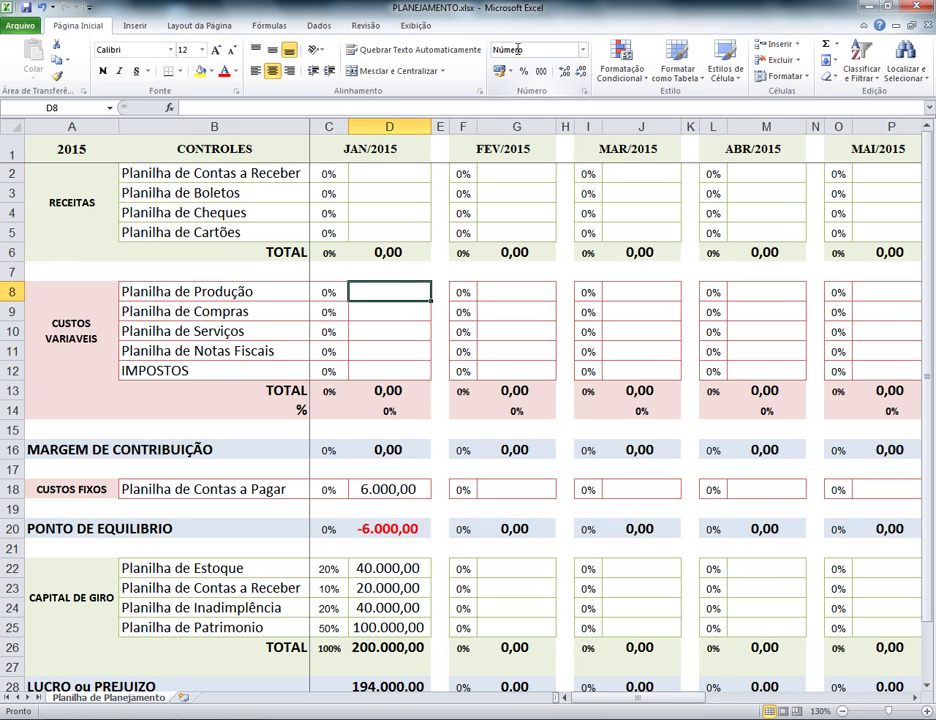
pyautogui.press('Down')
pyautogui.press('Down')
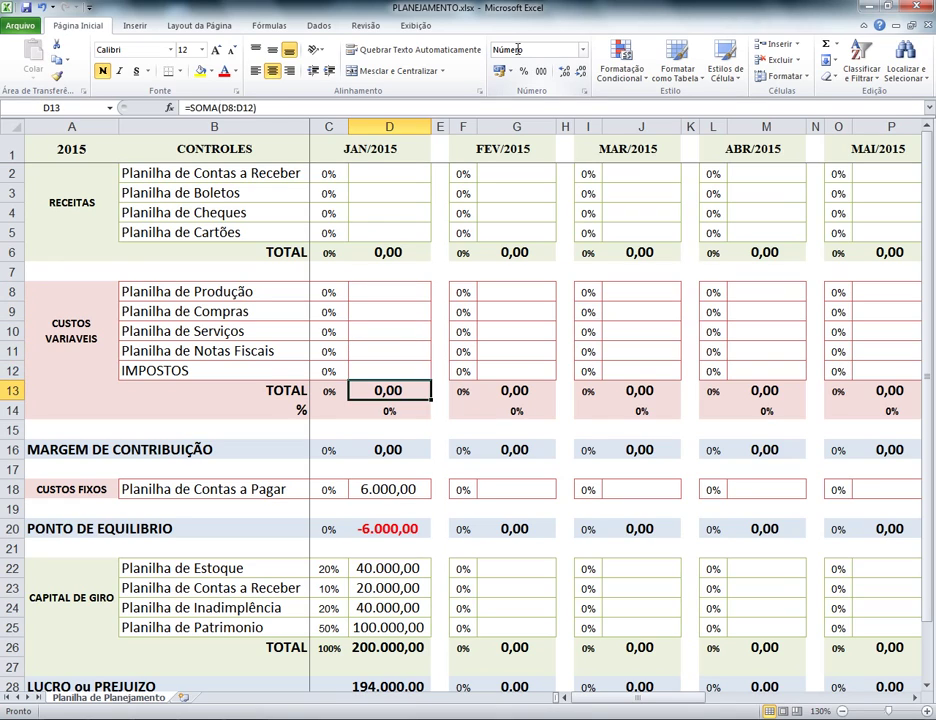
pyautogui.press('Up')
pyautogui.press('Up')
pyautogui.press('Up')
pyautogui.press('Up')
pyautogui.press('Up')
pyautogui.press('Down')
pyautogui.press('Down')
pyautogui.press('Down')
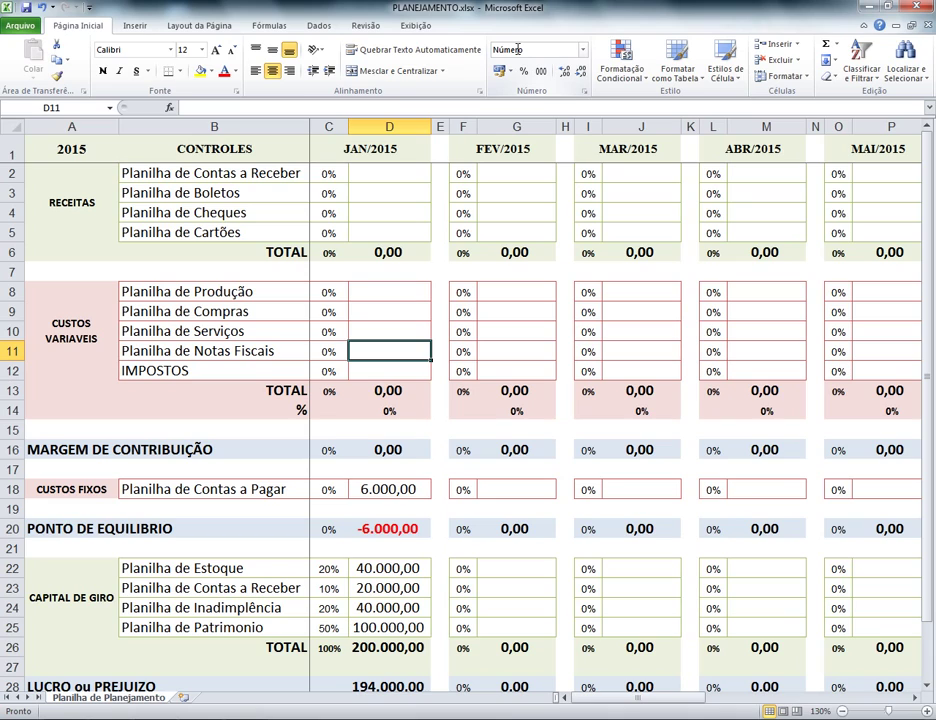
# Step: Clear the JAN/2015 Planilha de Contas a Pagar amount under CUSTOS FIXOS
pyautogui.press('Down')
pyautogui.press('Down')
pyautogui.press('Down')
pyautogui.press('Down')
pyautogui.press('Down')
pyautogui.press('Down')
pyautogui.press('Down')
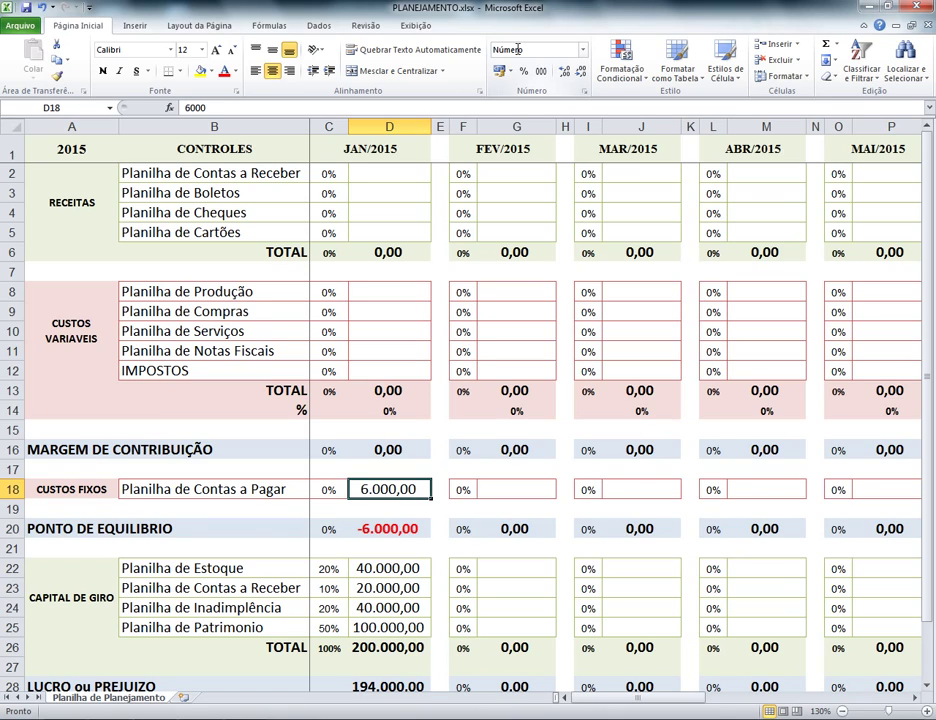
pyautogui.press('Delete')
# Step: Clear the JAN/2015 CAPITAL DE GIRO amounts for Estoque, Contas a Receber, Inadimplência and Patrimonio
pyautogui.press('Down')
pyautogui.press('Down')
pyautogui.press('Down')
pyautogui.press('Down')
pyautogui.press('Delete')
pyautogui.press('Down')
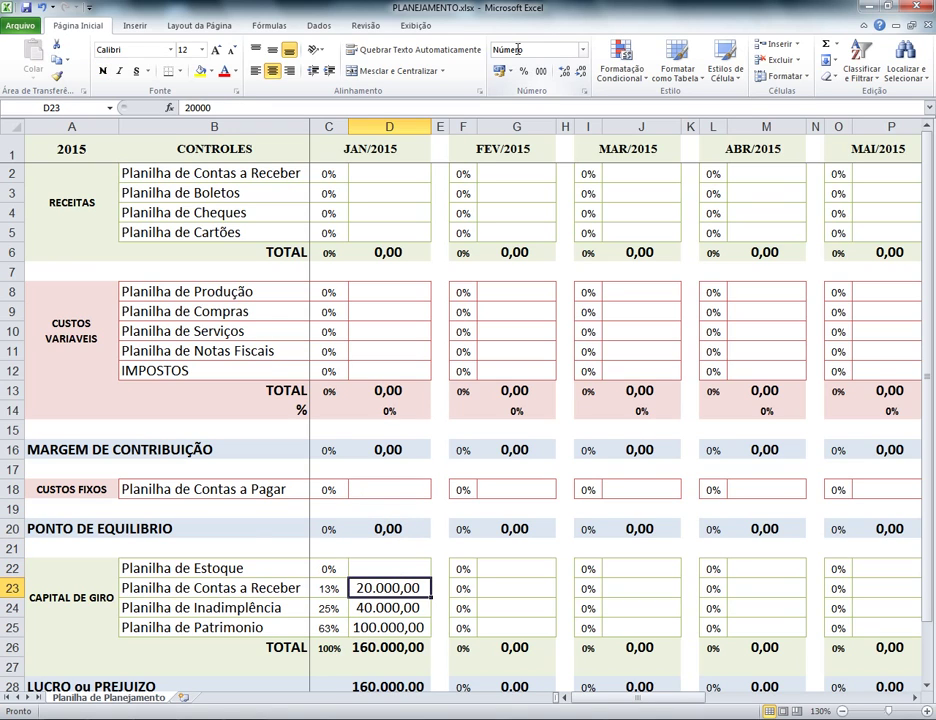
pyautogui.press('Delete')
pyautogui.press('Down')
pyautogui.press('Delete')
pyautogui.press('Down')
pyautogui.press('Delete')
# Step: Check the JAN/2015 column from the CAPITAL DE GIRO total down through LUCRO ou PREJUIZO and ENDIVIDAMENTO
pyautogui.press('Down')
pyautogui.press('Down')
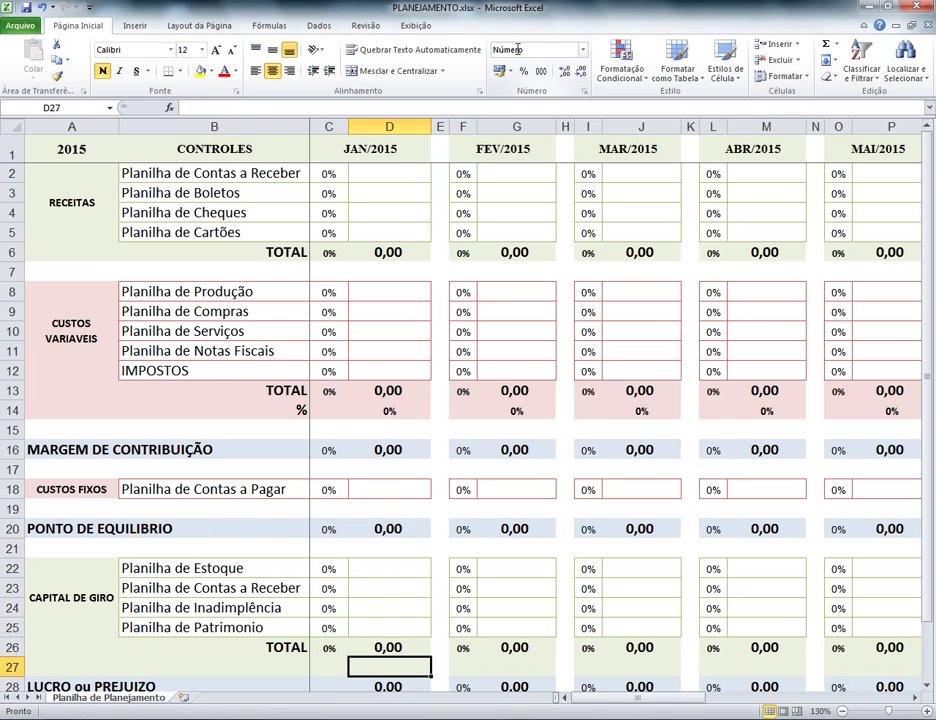
pyautogui.press('Down')
pyautogui.press('Down')
pyautogui.press('Down')
pyautogui.press('Down')
pyautogui.press('Down')
pyautogui.press('Down')
pyautogui.press('Down')
pyautogui.press('Up')
pyautogui.press('Up')
pyautogui.press('Up')
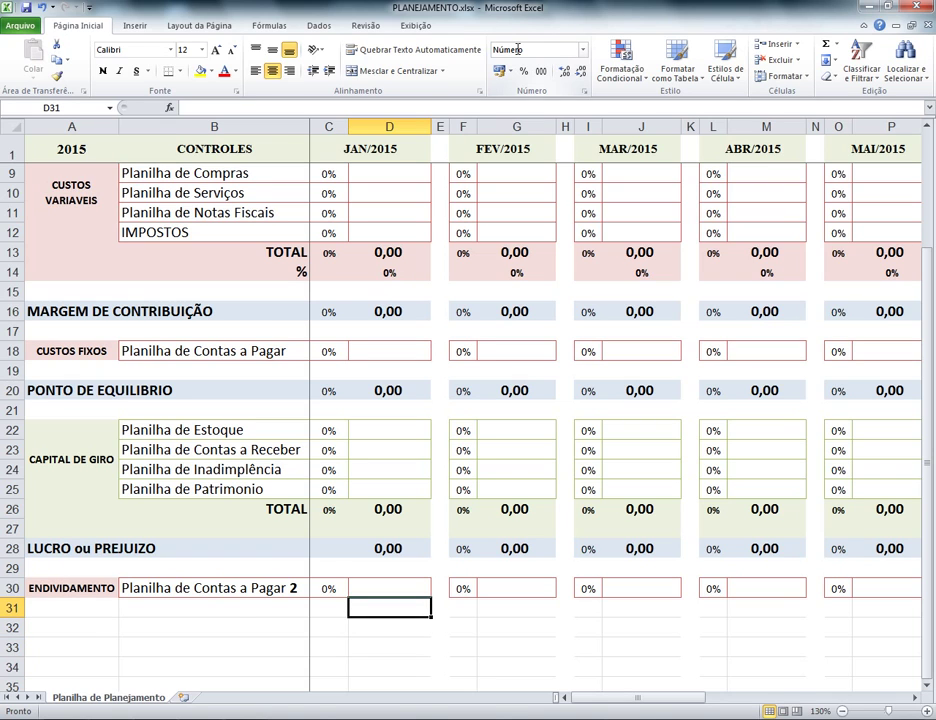
# Step: Go through the RECEITAS controls from Planilha de Contas a Receber down to the JAN/2015 Planilha de Cartões cell
pyautogui.scroll(3, 418, 390)
pyautogui.click(211, 170)
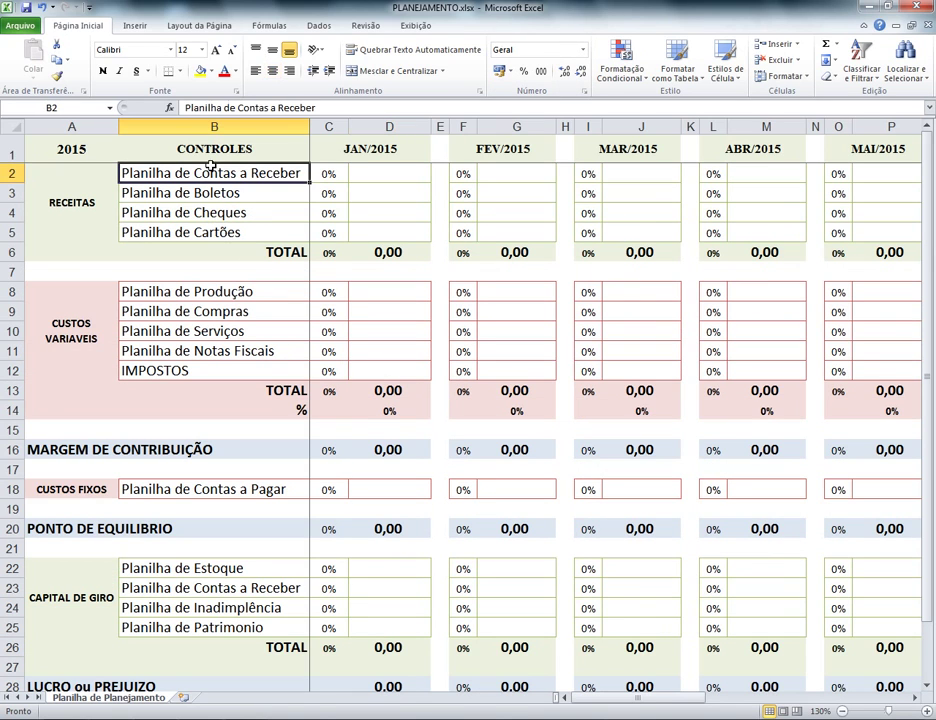
pyautogui.press('Down')
pyautogui.press('Down')
pyautogui.press('Down')
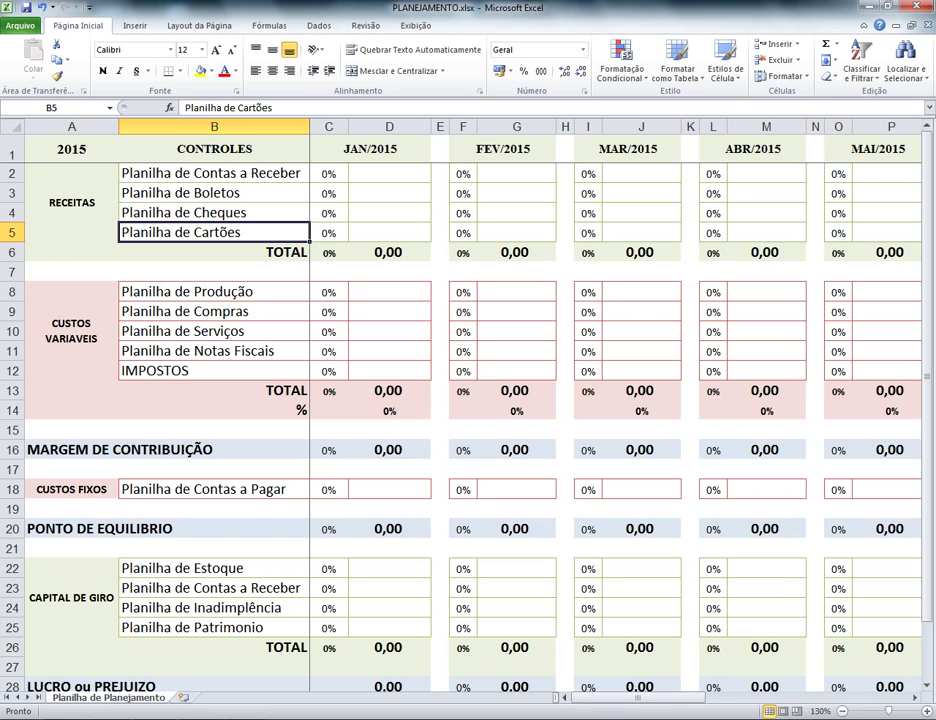
pyautogui.press('Right')
pyautogui.press('Right')
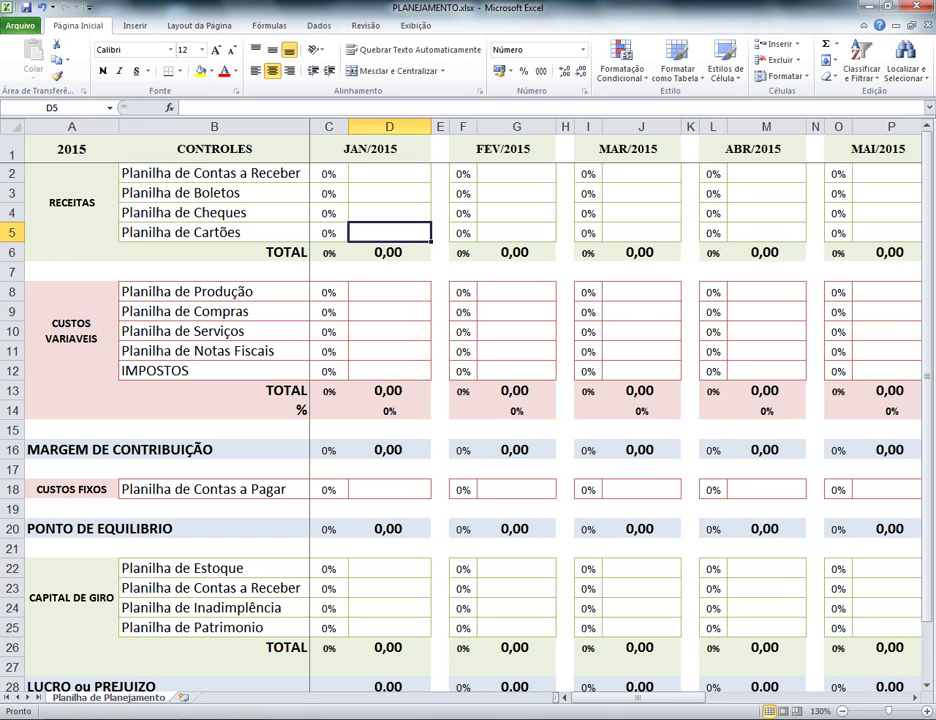
# Step: Examine the whole plan from RECEITAS down to ENDIVIDAMENTO across the monthly columns
pyautogui.click(376, 288)
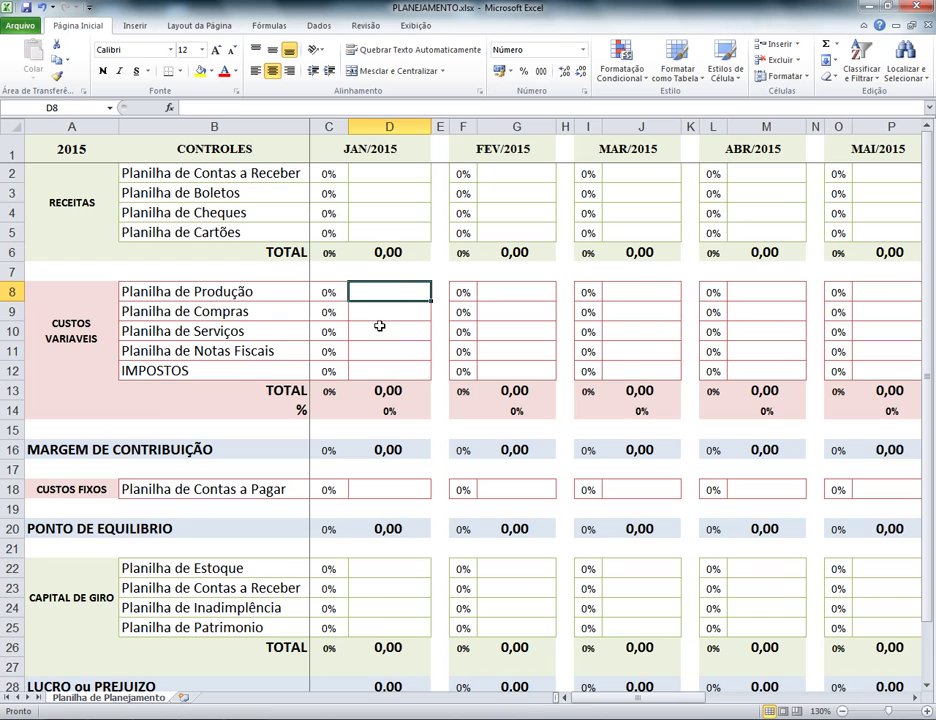
pyautogui.scroll(-2, 384, 351)
pyautogui.scroll(2, 384, 347)
pyautogui.click(387, 175)
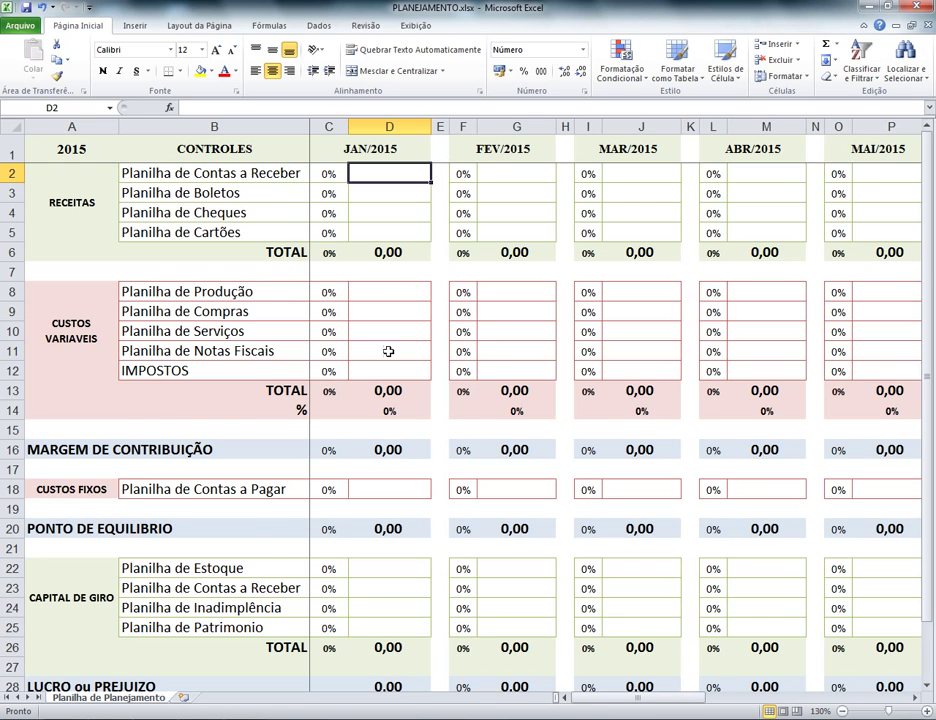
pyautogui.scroll(-3, 387, 351)
pyautogui.scroll(3, 387, 351)
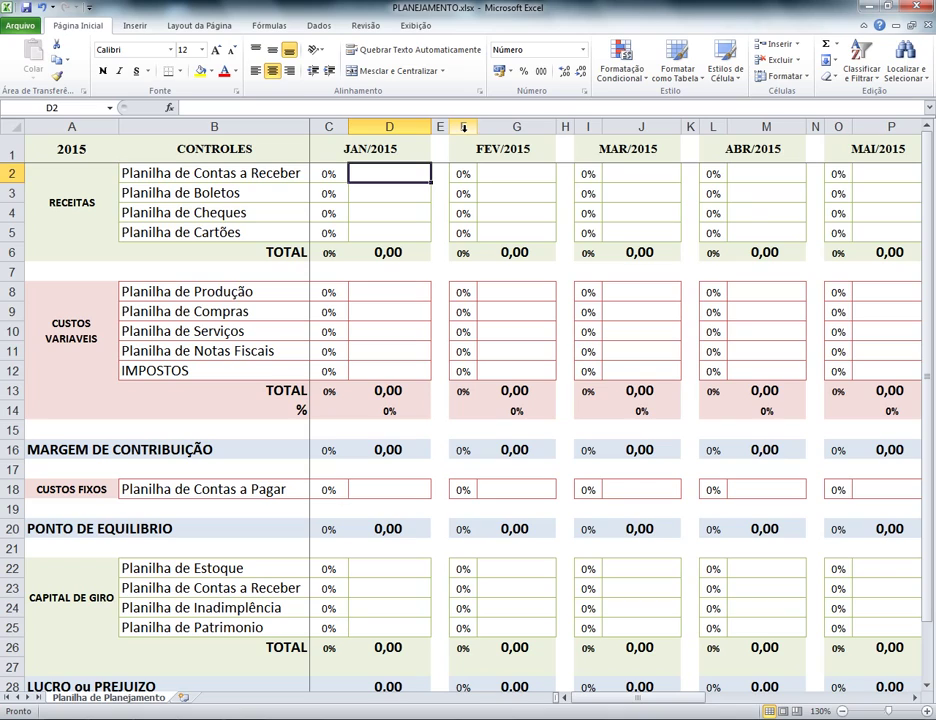
pyautogui.press('Down')
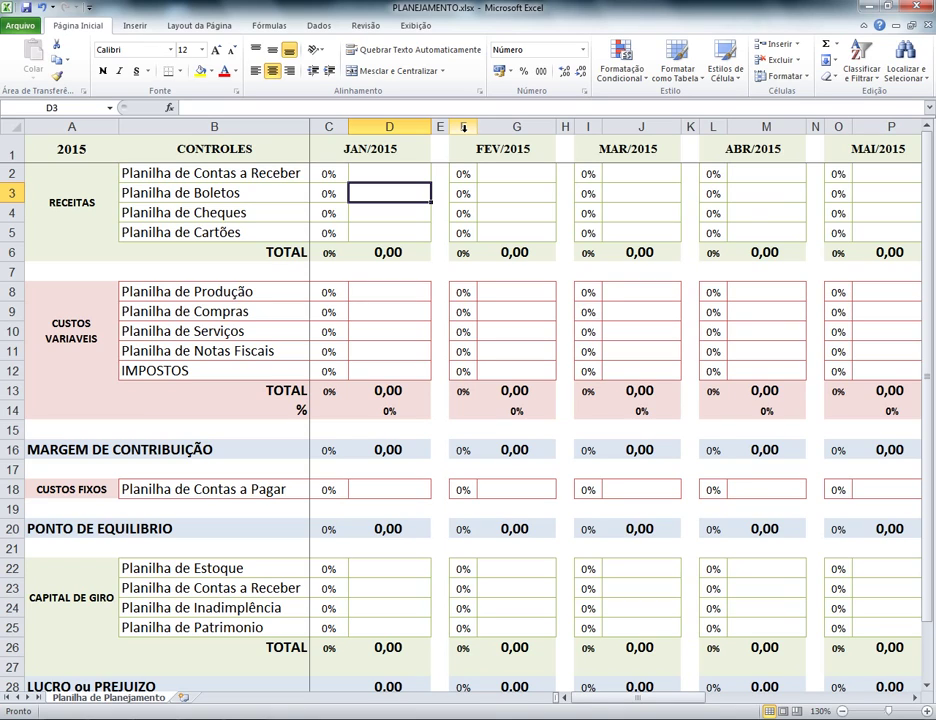
pyautogui.scroll(-8, 464, 346)
pyautogui.scroll(8, 444, 340)
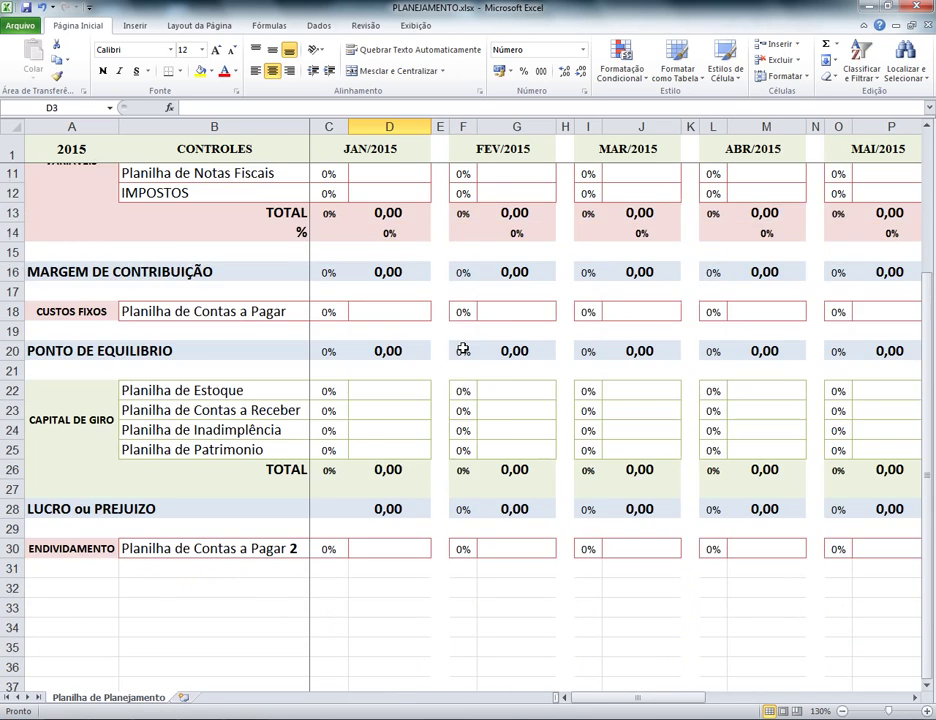